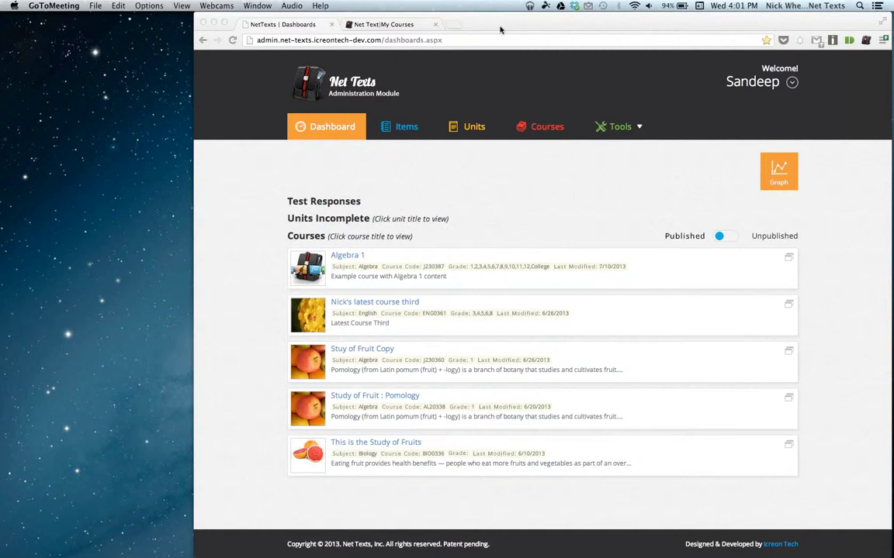
Load the old admin dashboard at admin.net-texts.com in a new tab, browse it, then close it.
click(500, 29)
key(super+y)
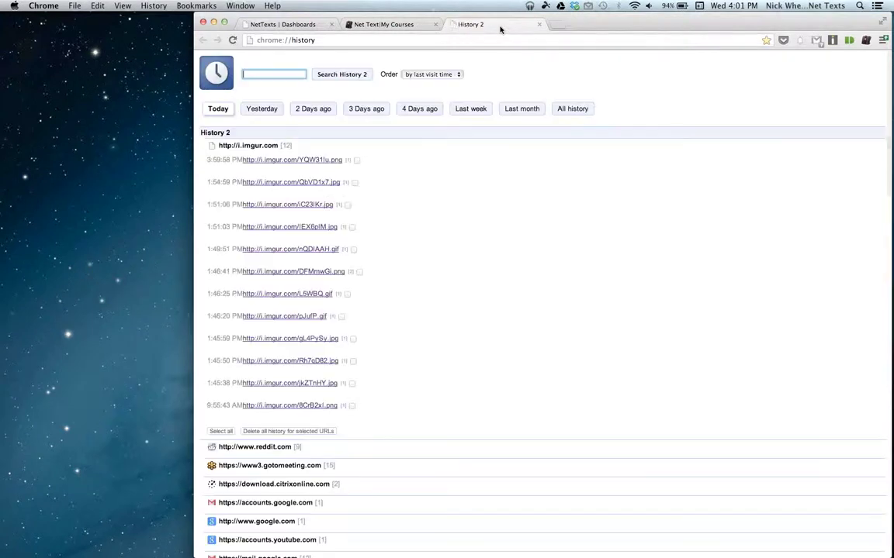
key(super+l)
text(admin.net-texts.com)
key(Return)
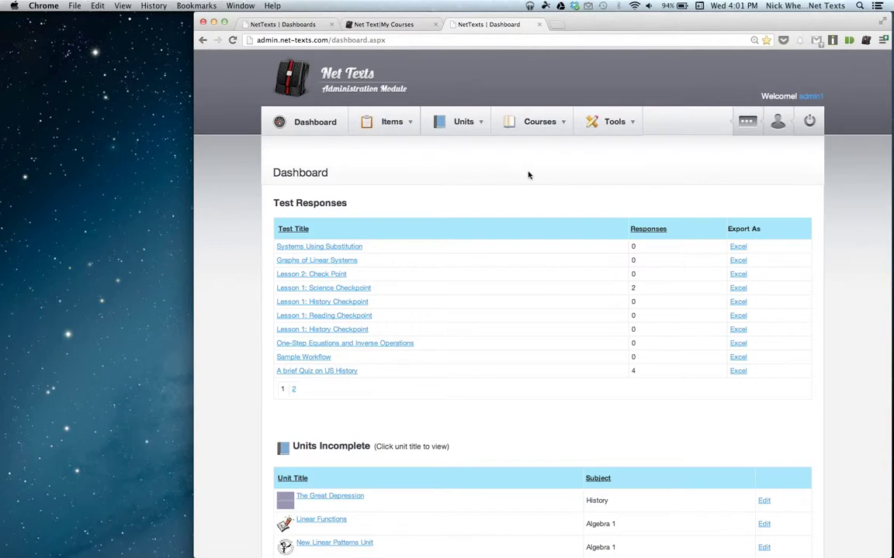
scroll(529, 174, down, 5)
scroll(528, 174, down, 7)
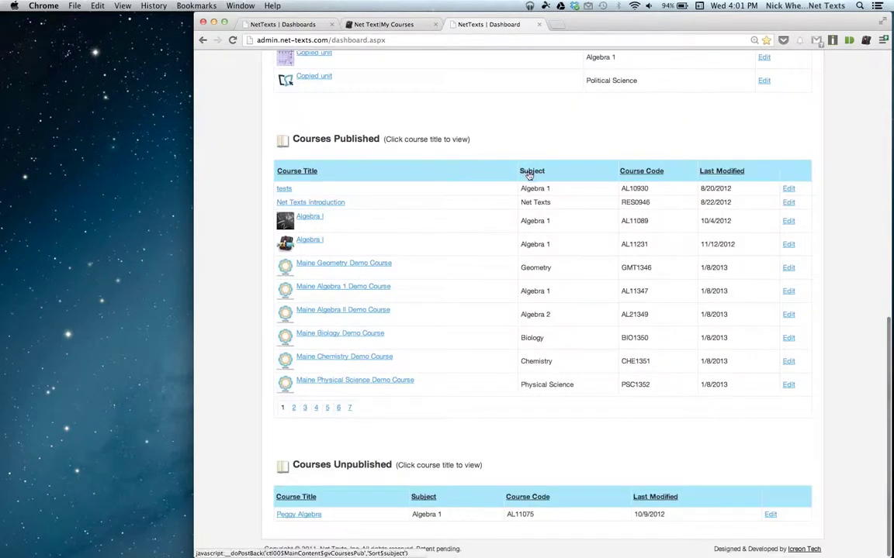
scroll(528, 175, up, 12)
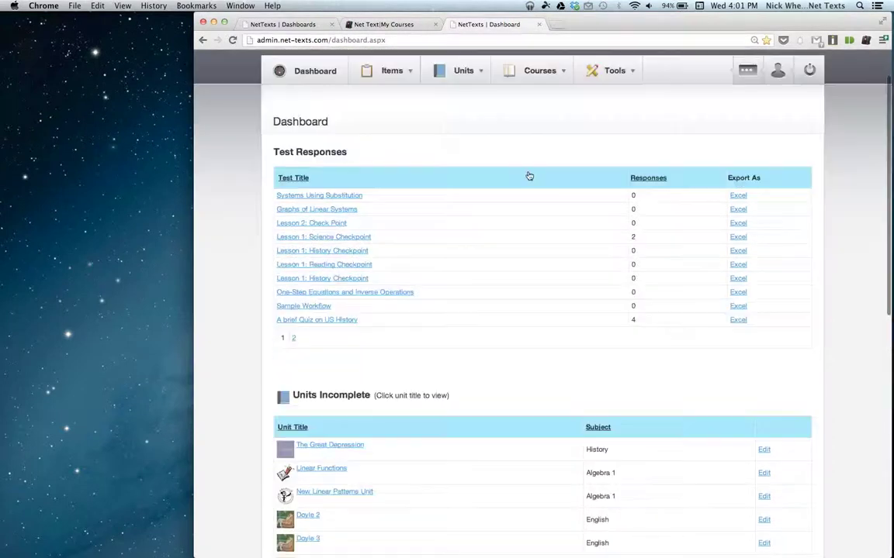
scroll(528, 176, up, 2)
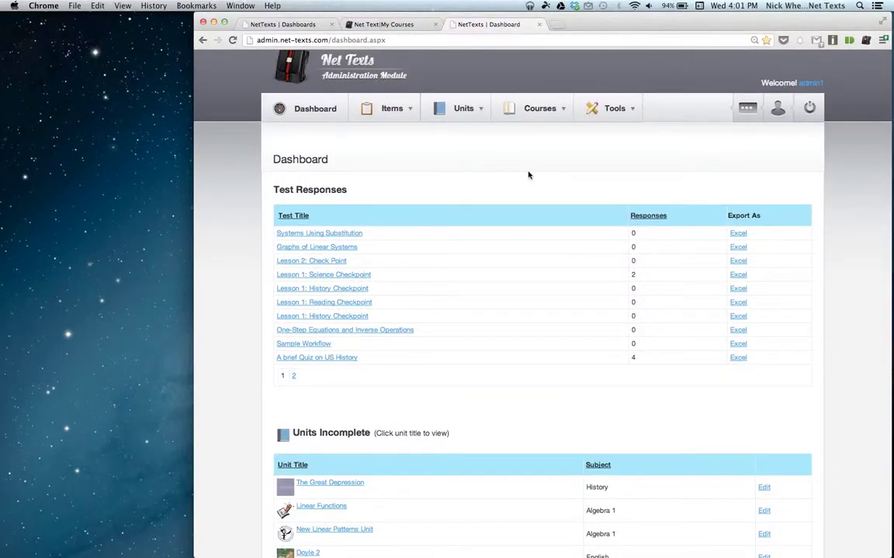
scroll(529, 176, up, 1)
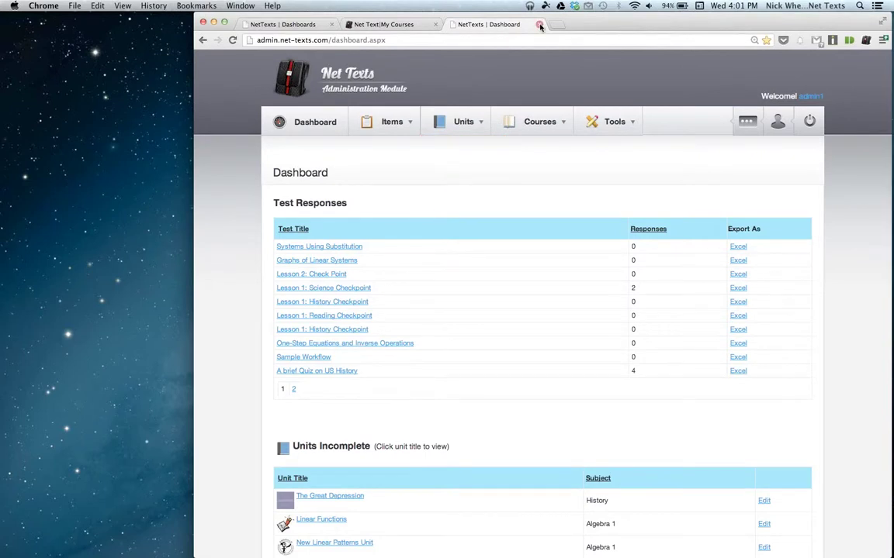
key(super+w)
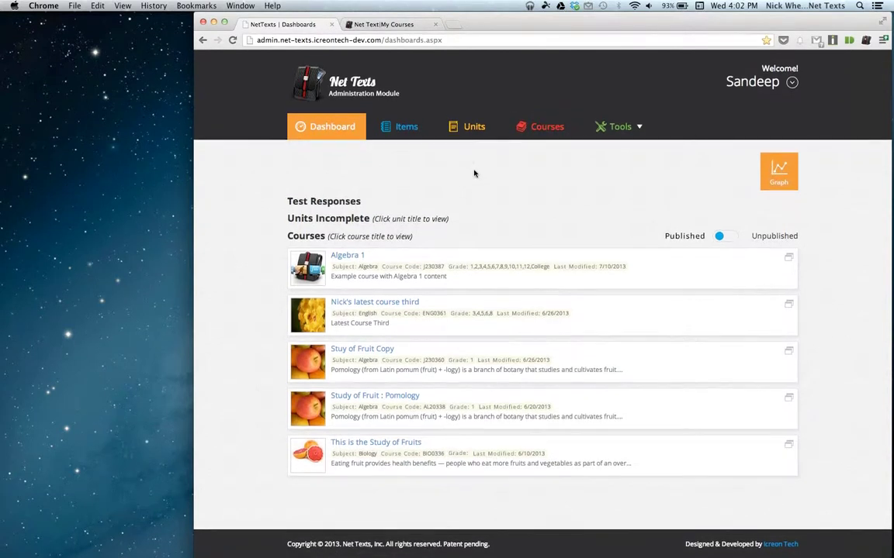
Show the redesigned Items page, then the Courses page listing the 5 courses.
click(398, 130)
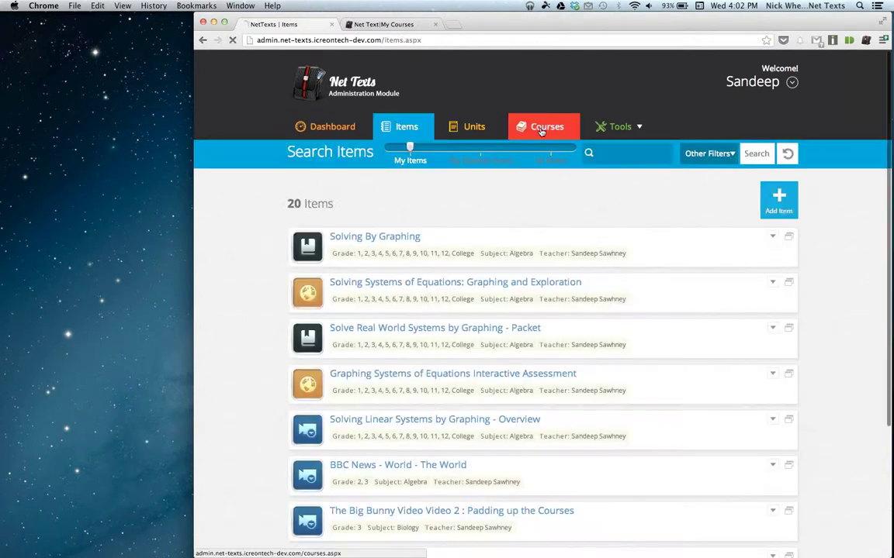
click(541, 130)
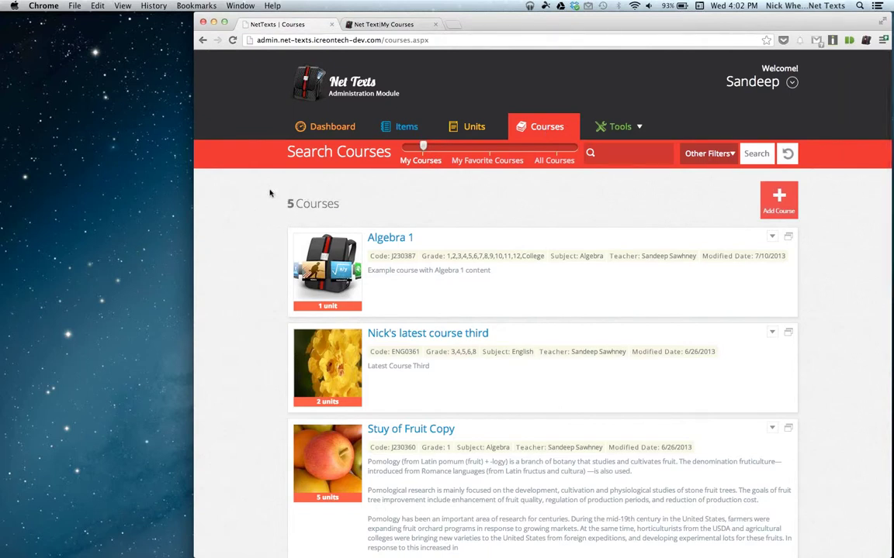
scroll(269, 189, down, 2)
scroll(269, 189, up, 2)
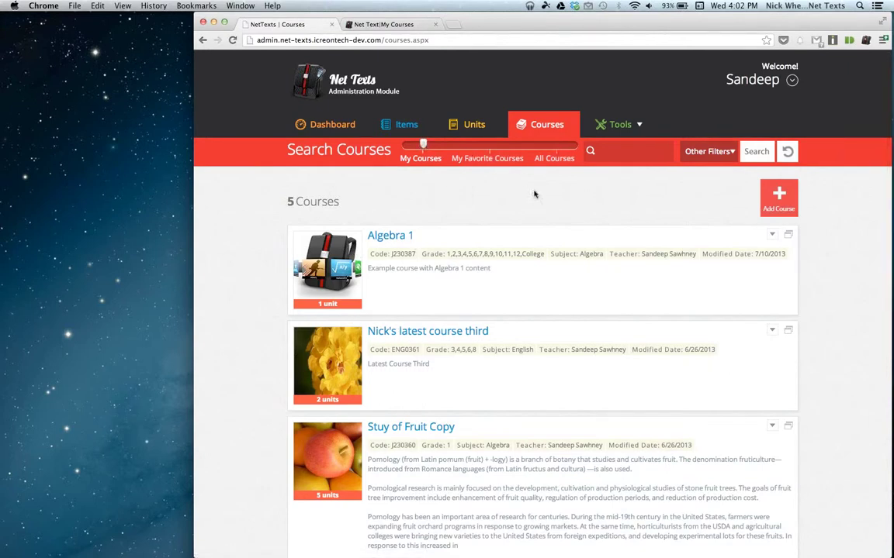
scroll(503, 332, down, 2)
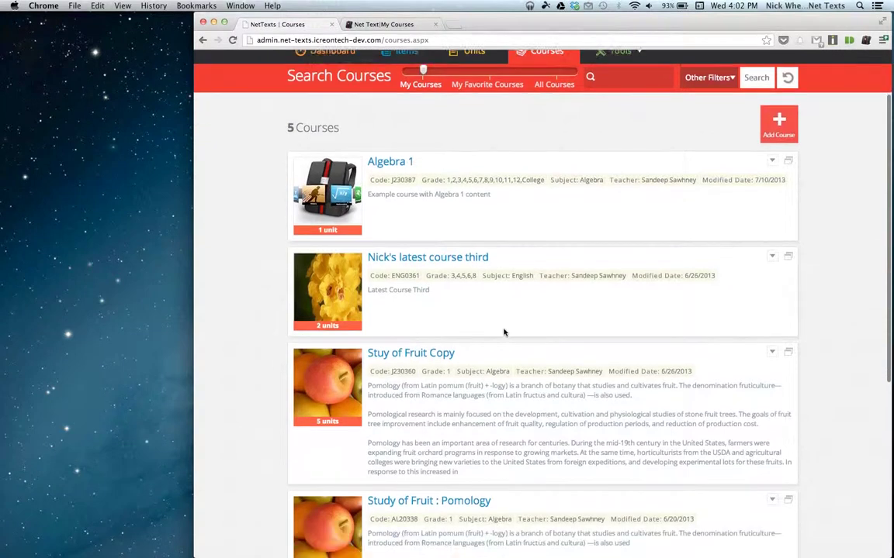
click(458, 23)
Load admin.net-texts.com and open the Factoring Polynomials Study Guide item from the old item search.
text(admin.net-texts.com)
key(Return)
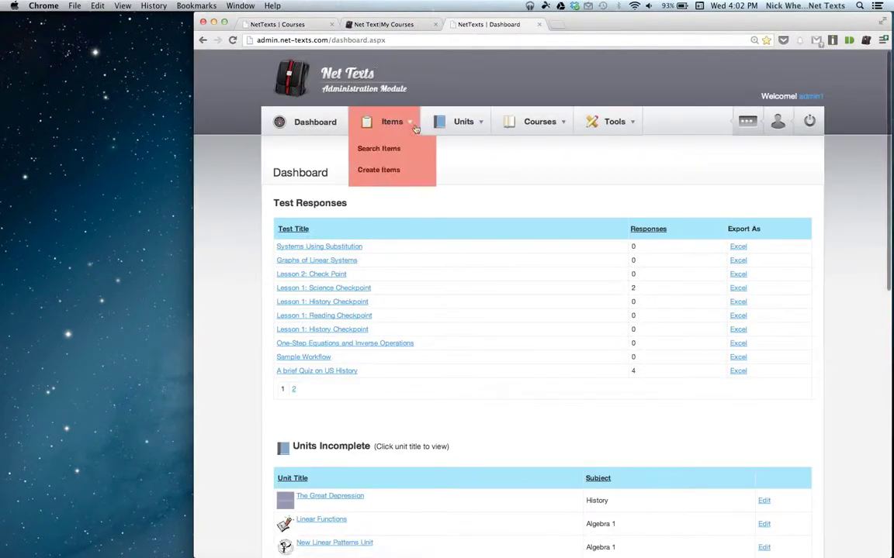
click(399, 149)
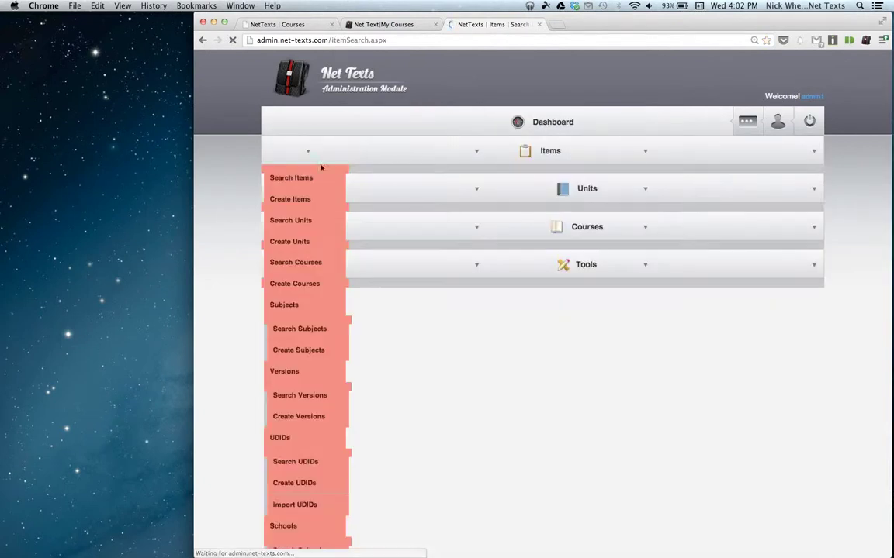
scroll(523, 305, down, 1)
scroll(523, 305, down, 2)
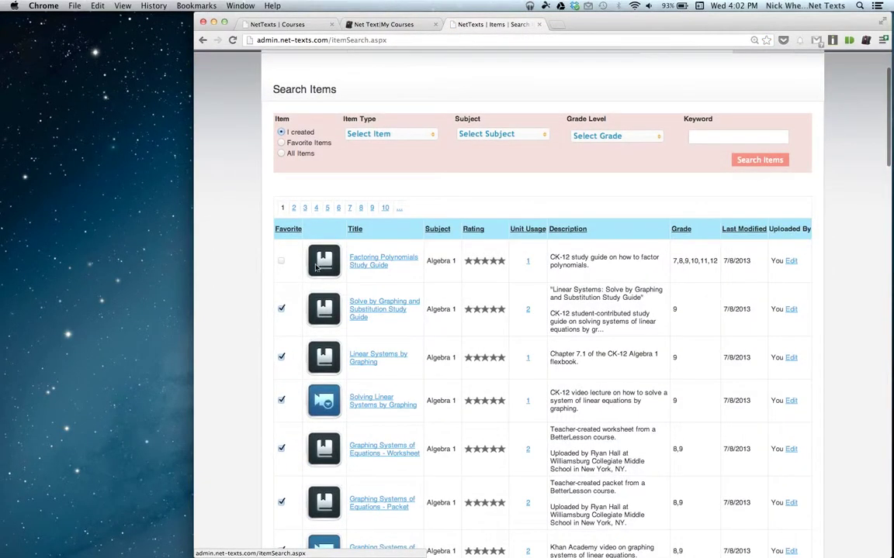
click(367, 266)
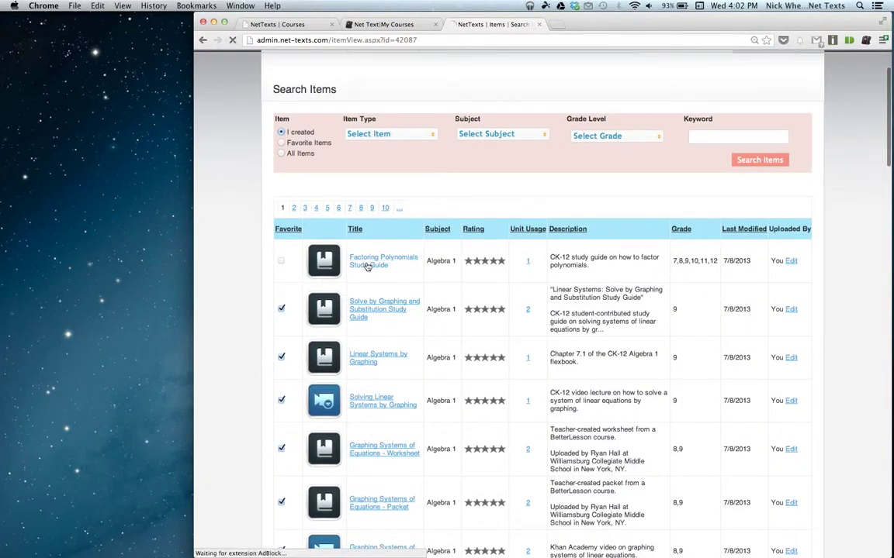
Preview the study guide document, close the preview, and return to the redesigned Courses page.
scroll(472, 343, down, 3)
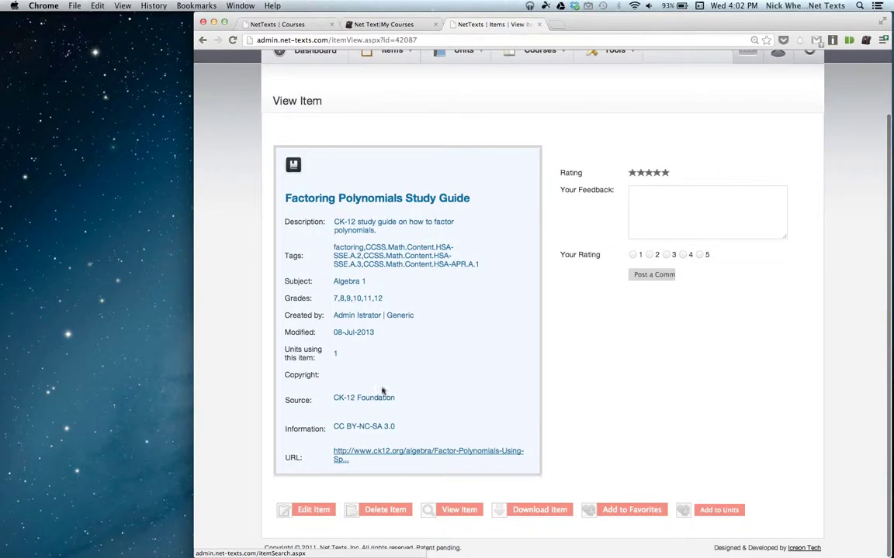
click(454, 511)
drag(368, 23, 540, 31)
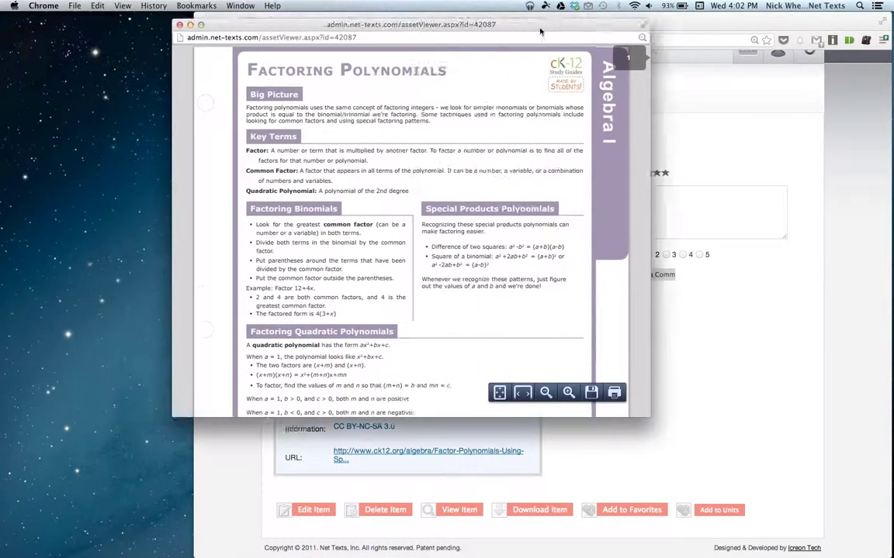
click(225, 32)
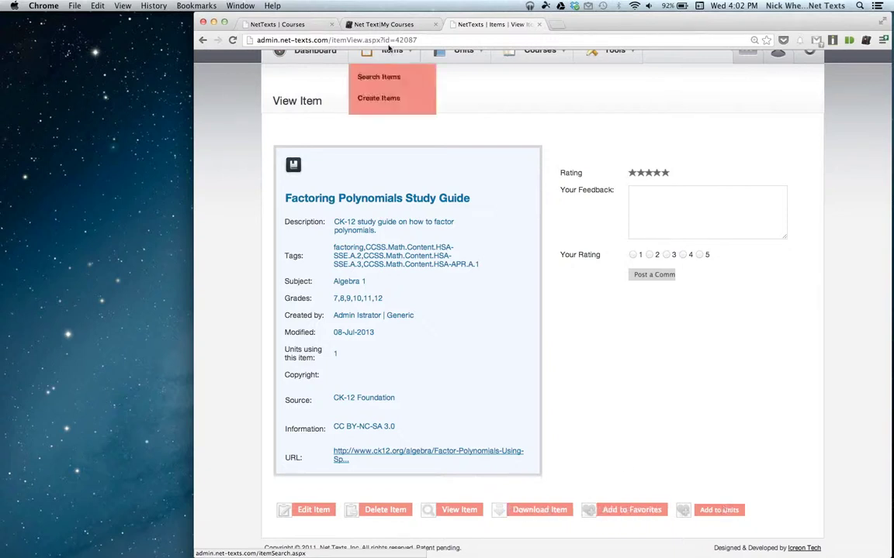
click(301, 27)
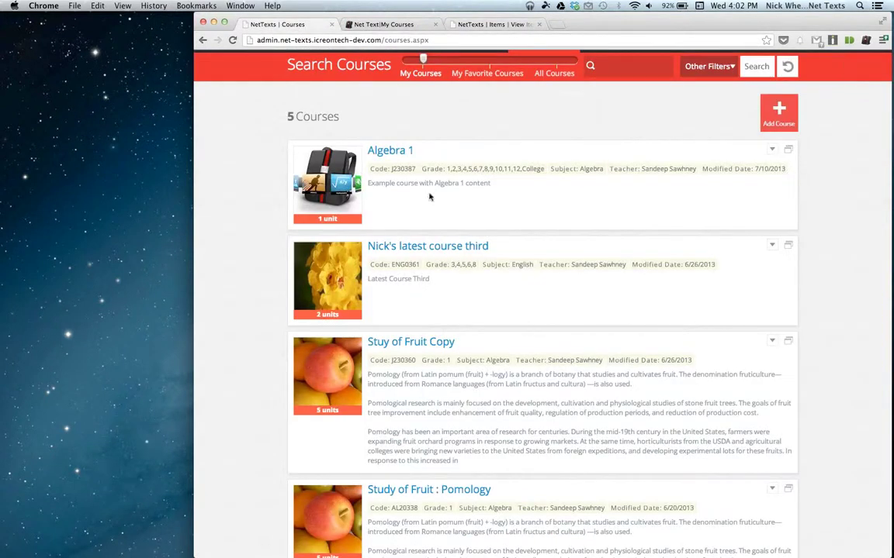
Open the redesigned Items list of 20 items and compare it with the old item view.
scroll(404, 149, up, 2)
click(414, 116)
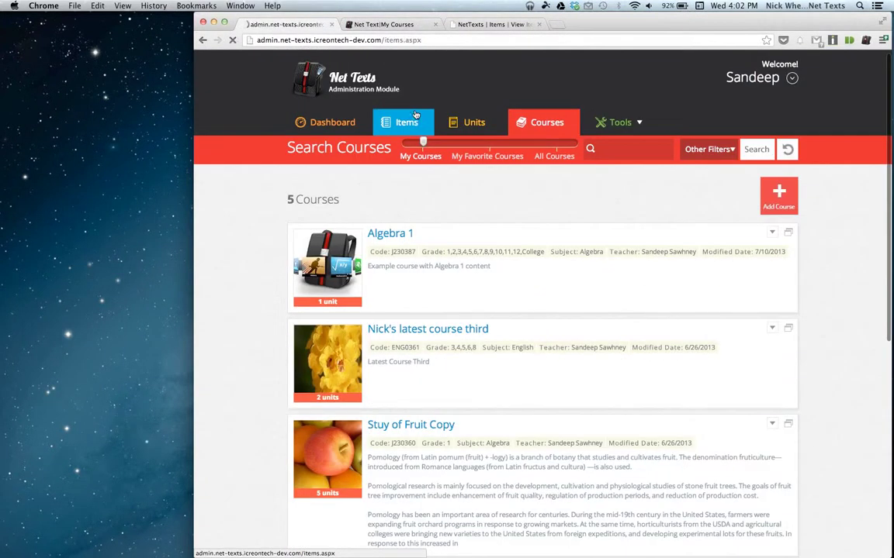
click(500, 24)
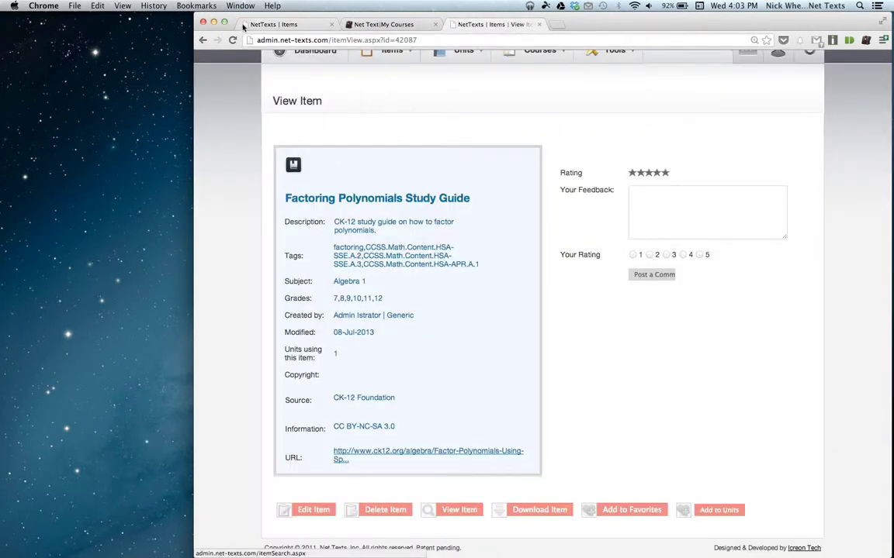
click(243, 25)
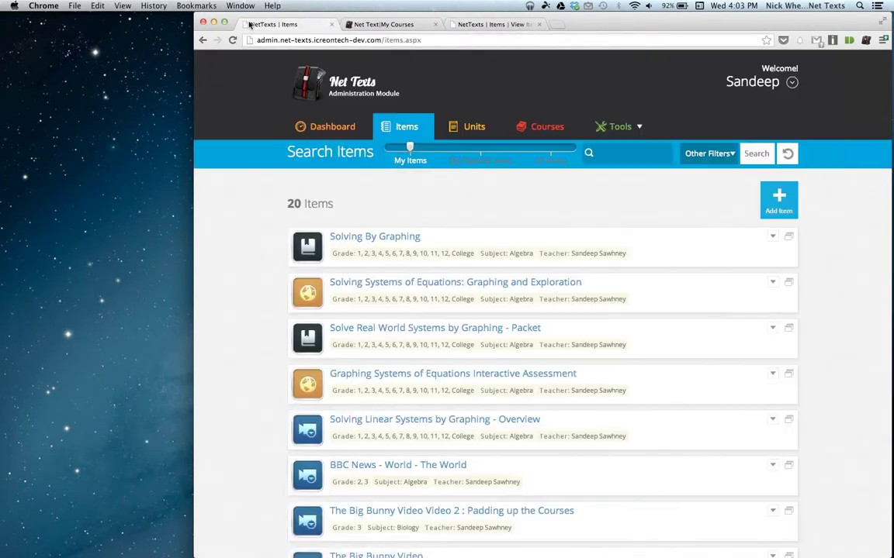
Expand Solving By Graphing's details and preview its Test worksheet, then close the preview.
click(375, 237)
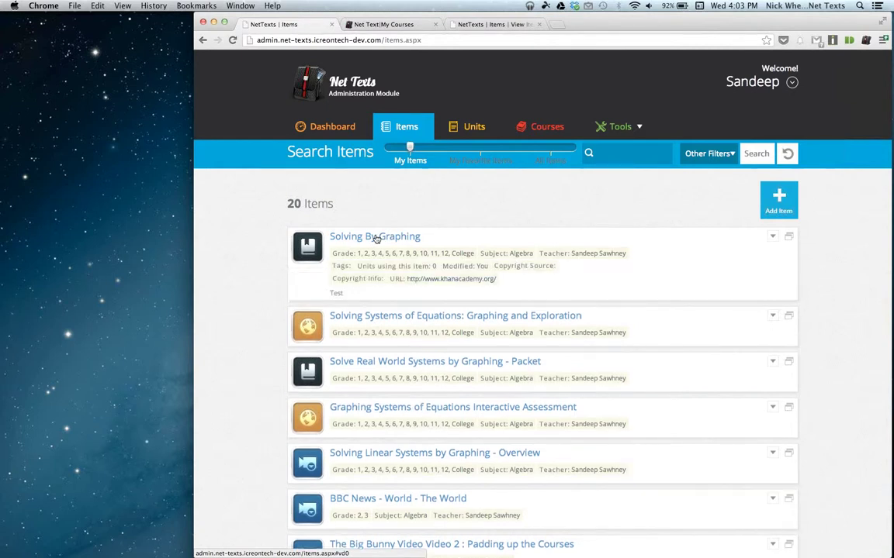
click(336, 294)
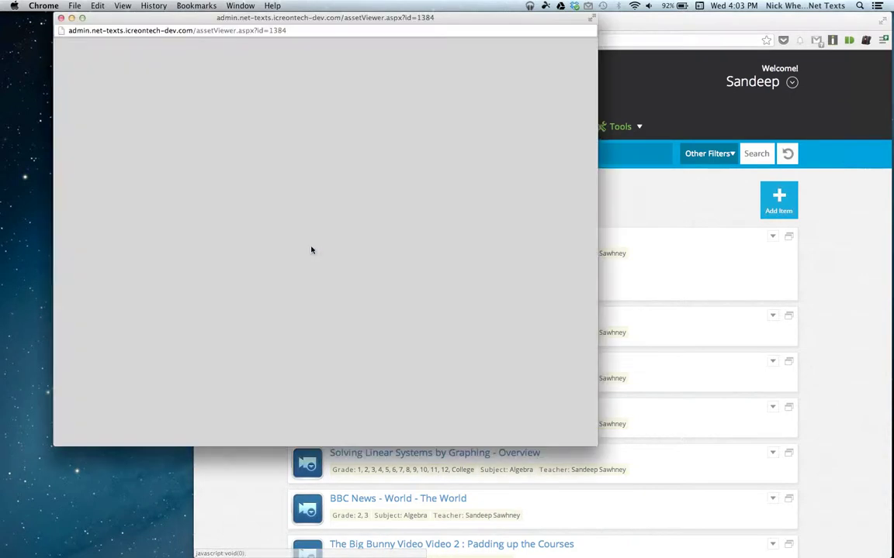
drag(297, 22, 504, 64)
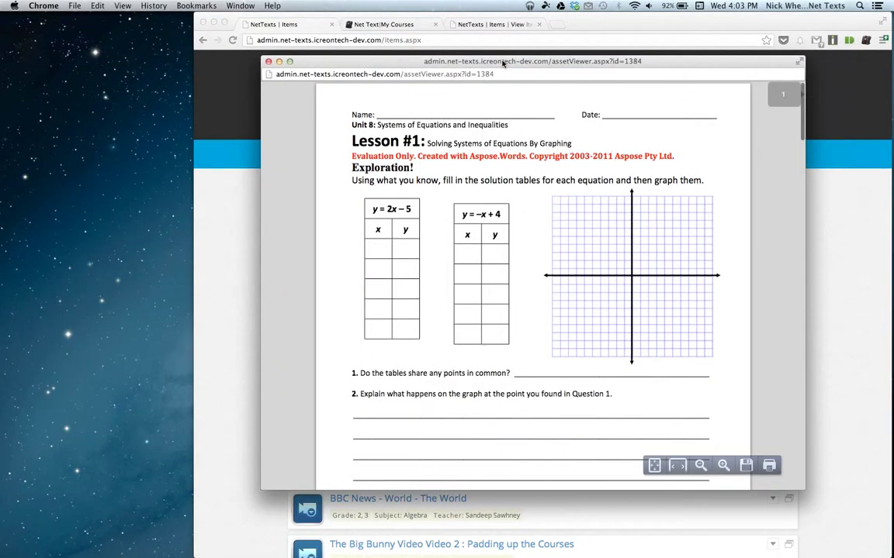
click(268, 61)
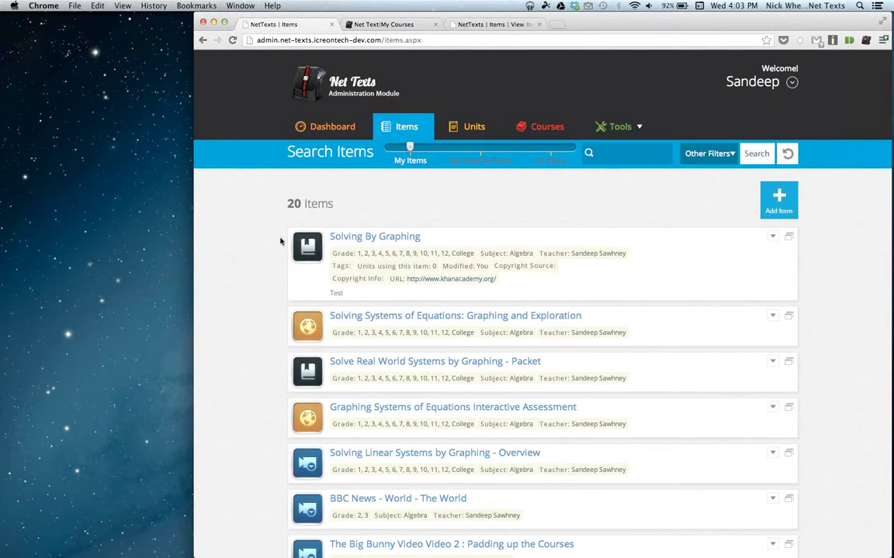
click(773, 237)
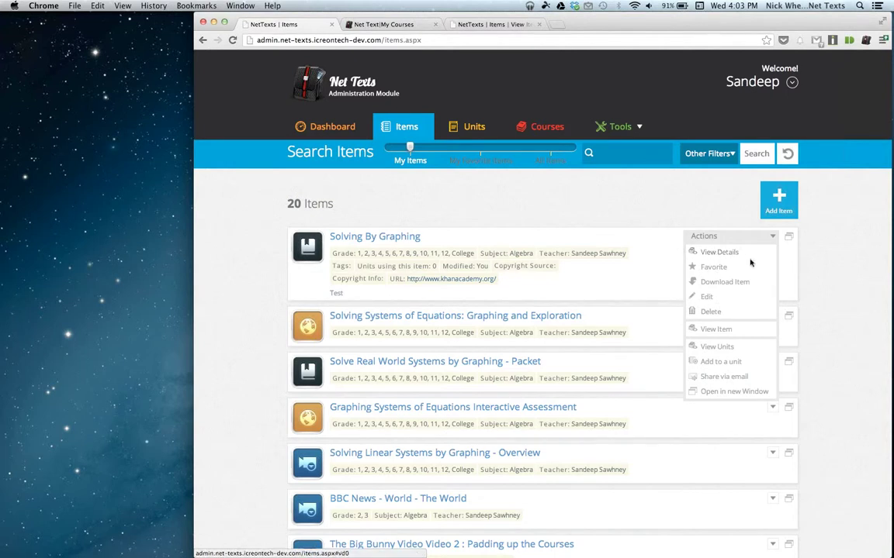
Add Solving By Graphing to favorite items and dismiss the success message.
click(729, 253)
click(733, 252)
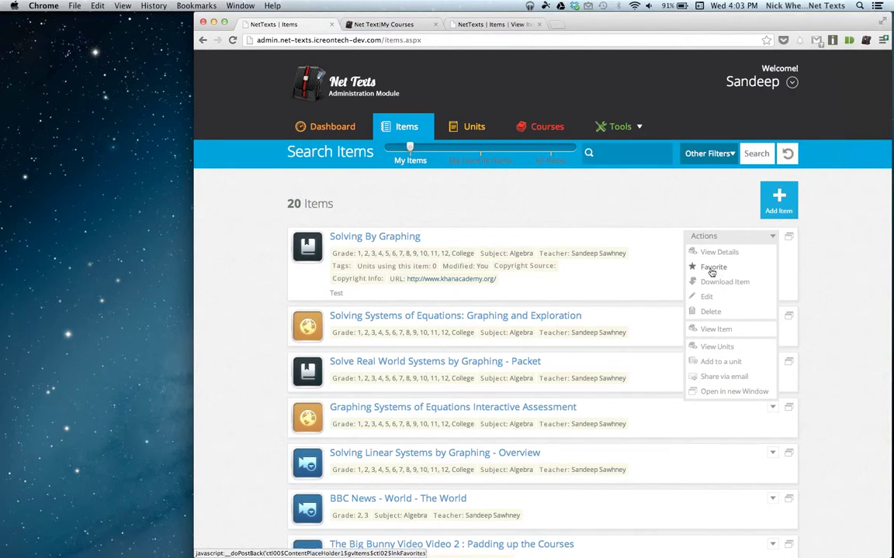
click(711, 269)
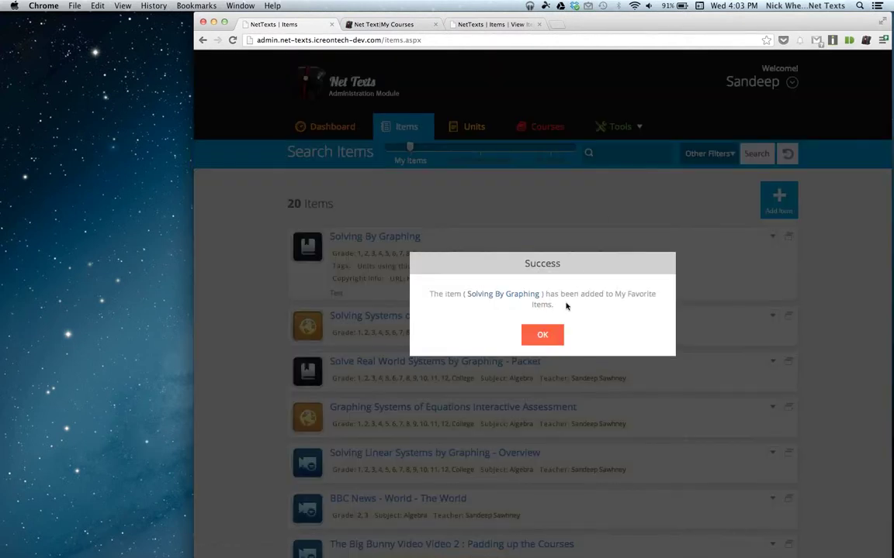
click(544, 334)
scroll(758, 165, down, 5)
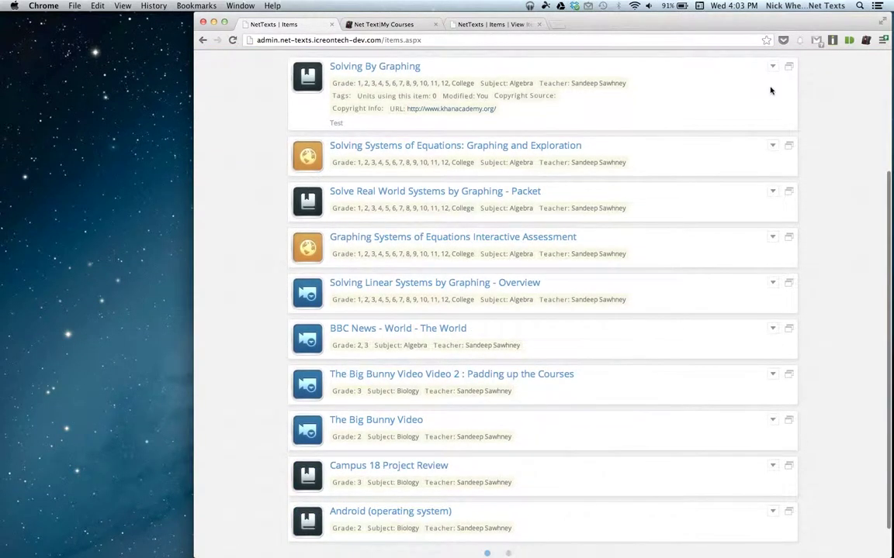
scroll(771, 90, up, 1)
View the units using Solving By Graphing, which shows no records found.
click(774, 107)
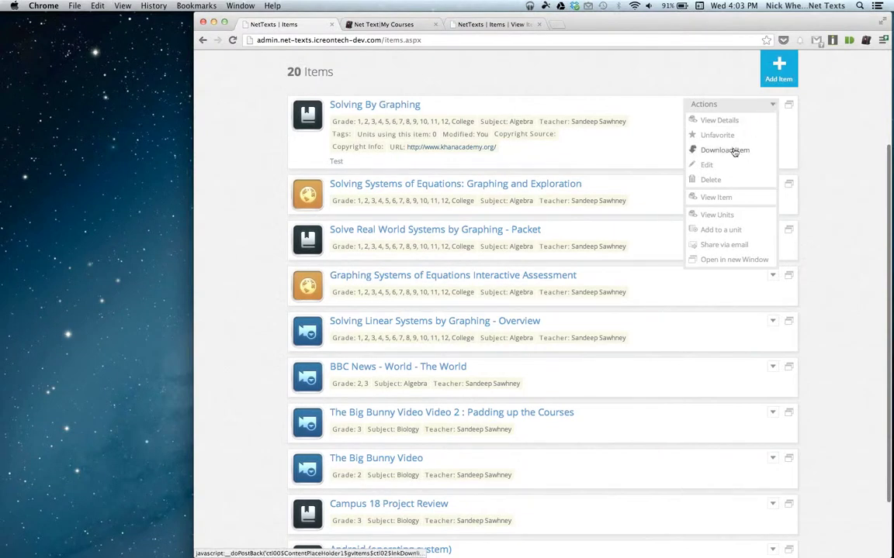
click(718, 216)
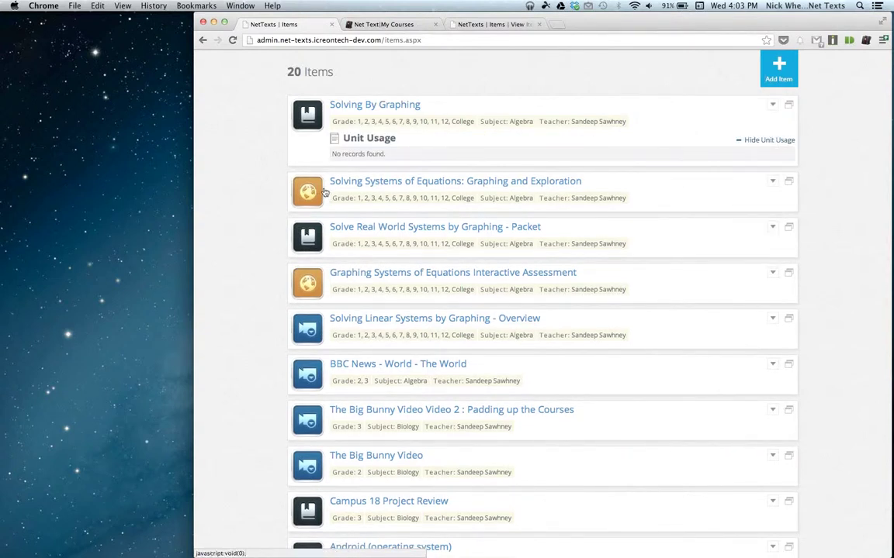
click(487, 24)
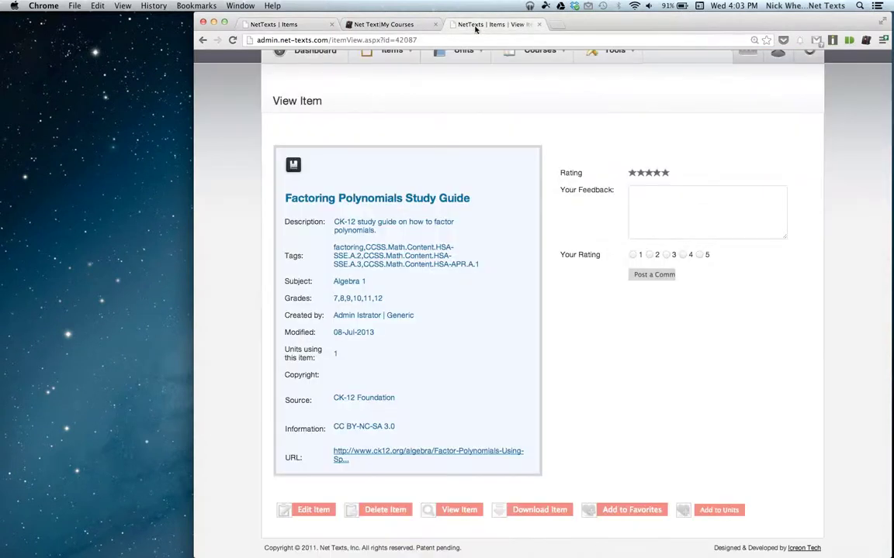
click(203, 40)
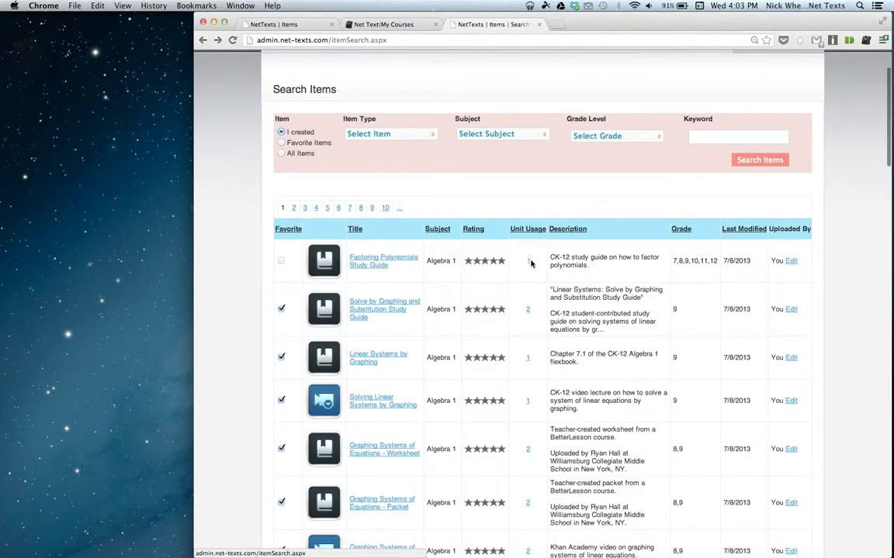
click(527, 262)
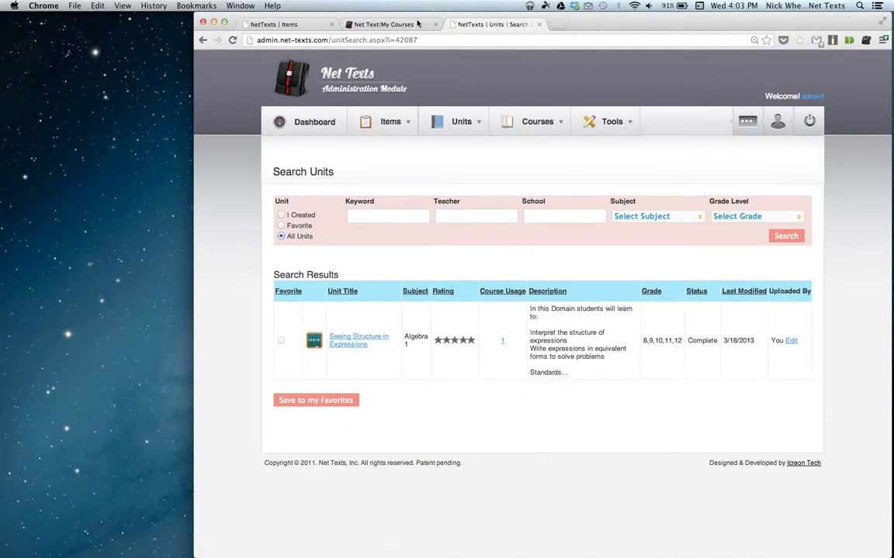
click(377, 24)
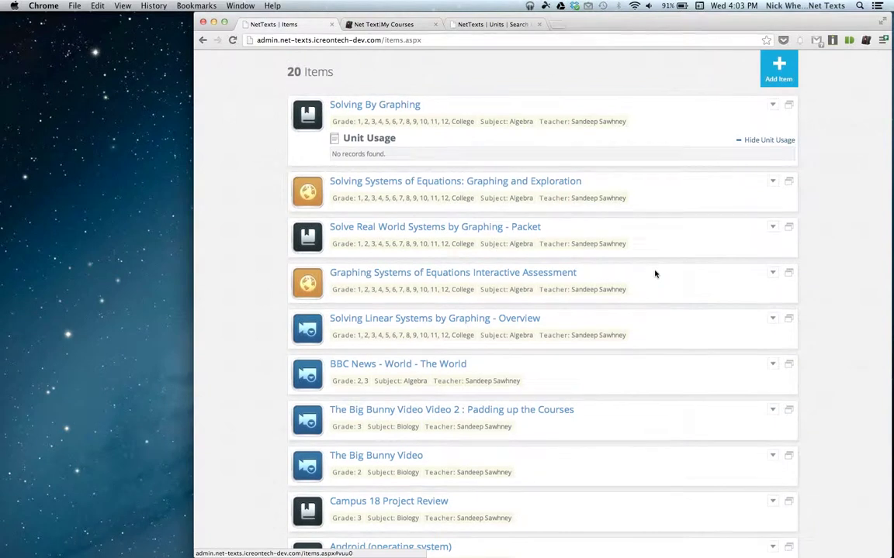
scroll(656, 273, down, 1)
List units using Solving Linear Systems by Graphing - Overview and show the Systems of Linear Equations unit's description.
click(773, 297)
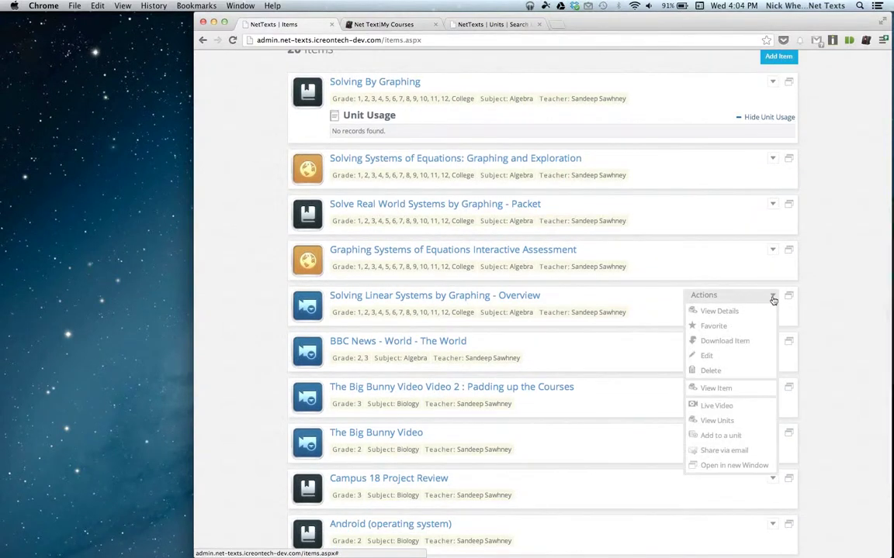
click(712, 424)
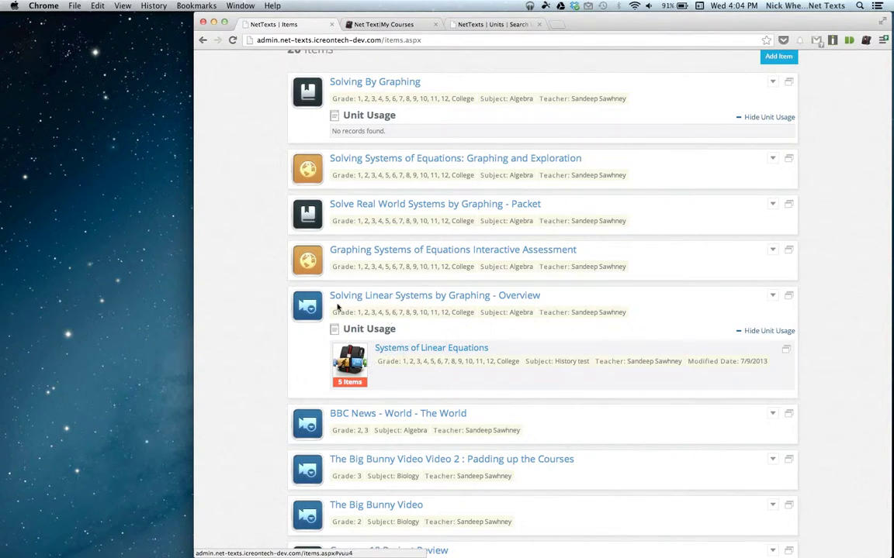
click(450, 357)
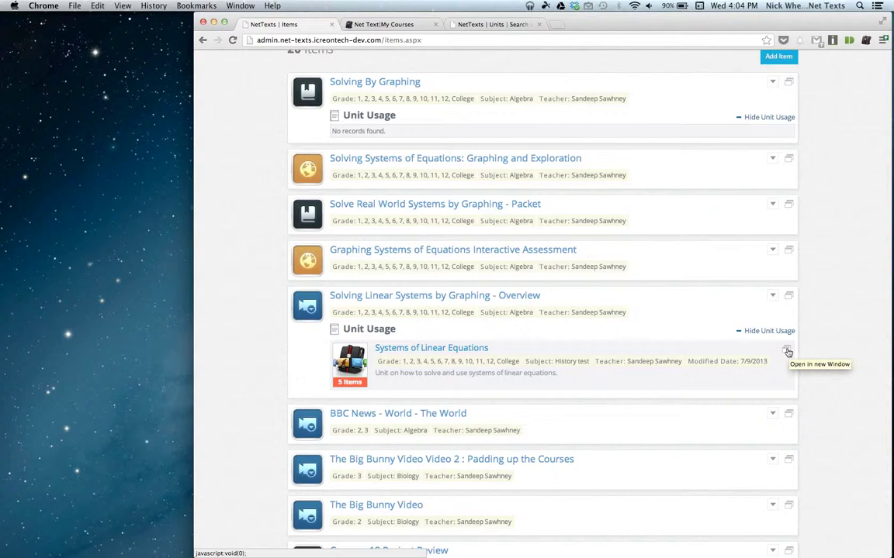
Open the Systems of Linear Equations unit in a new tab and compare it with the items list.
click(788, 353)
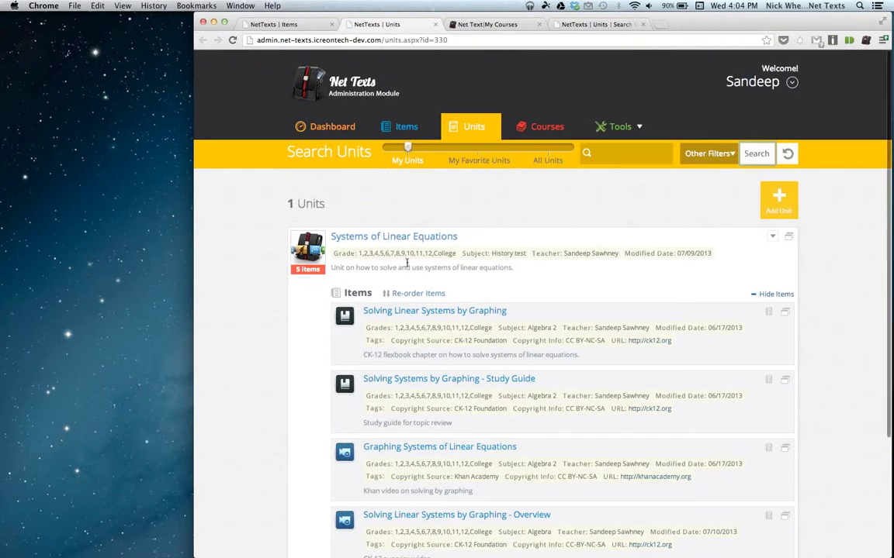
click(279, 25)
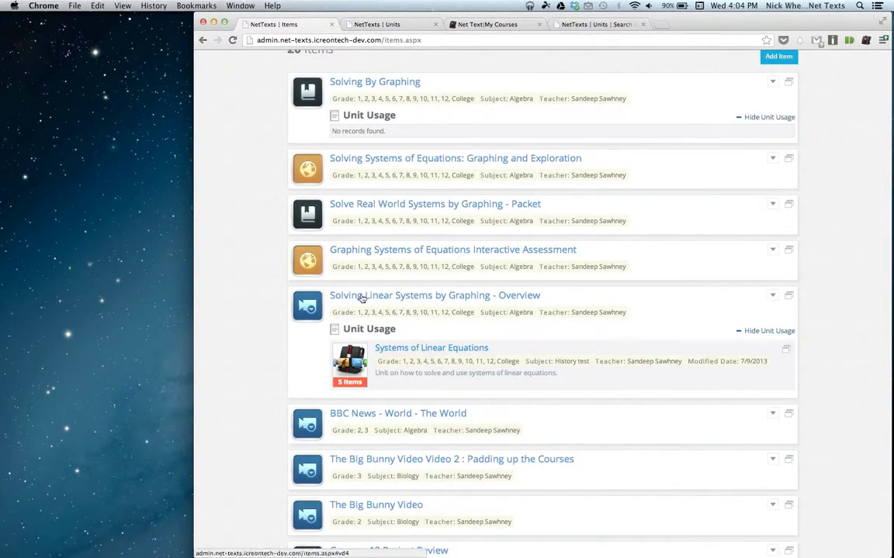
click(377, 24)
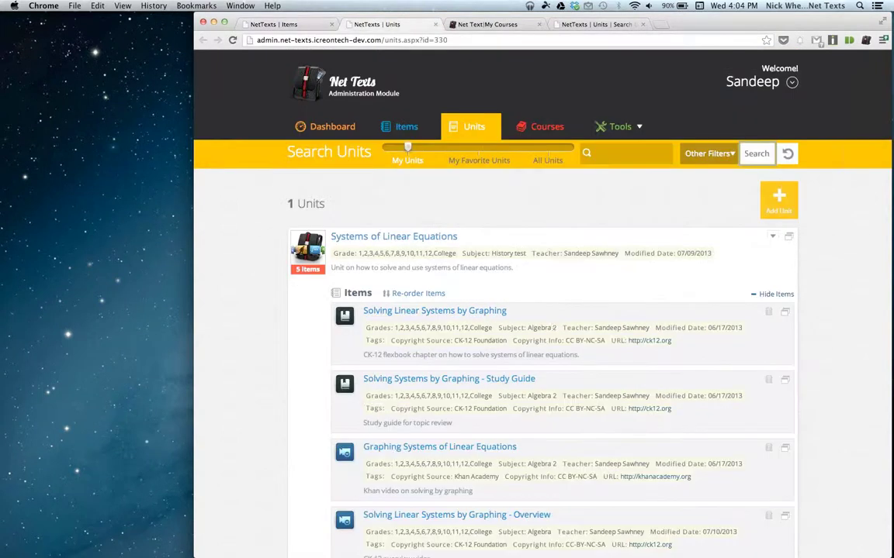
scroll(562, 329, down, 3)
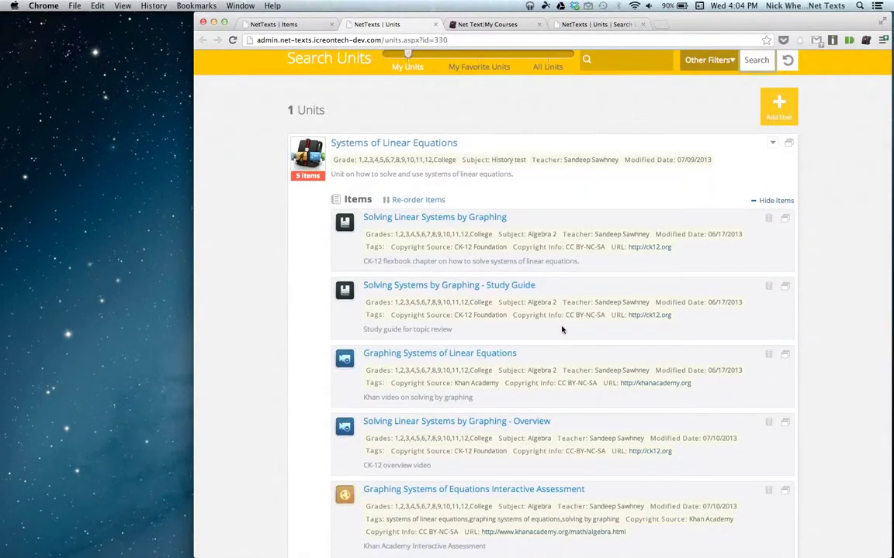
click(241, 24)
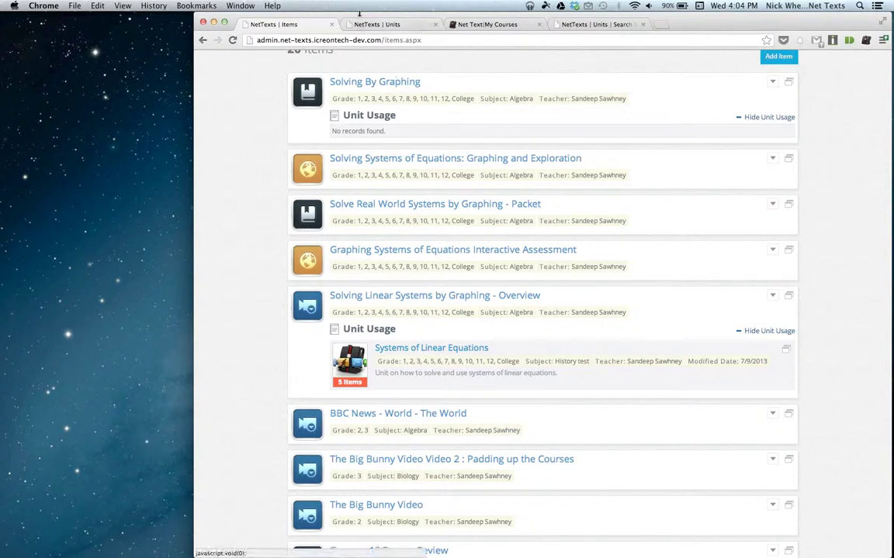
From the unit page, open the Solving Linear Systems by Graphing item in its own tab.
key(ctrl+Tab)
scroll(489, 235, down, 3)
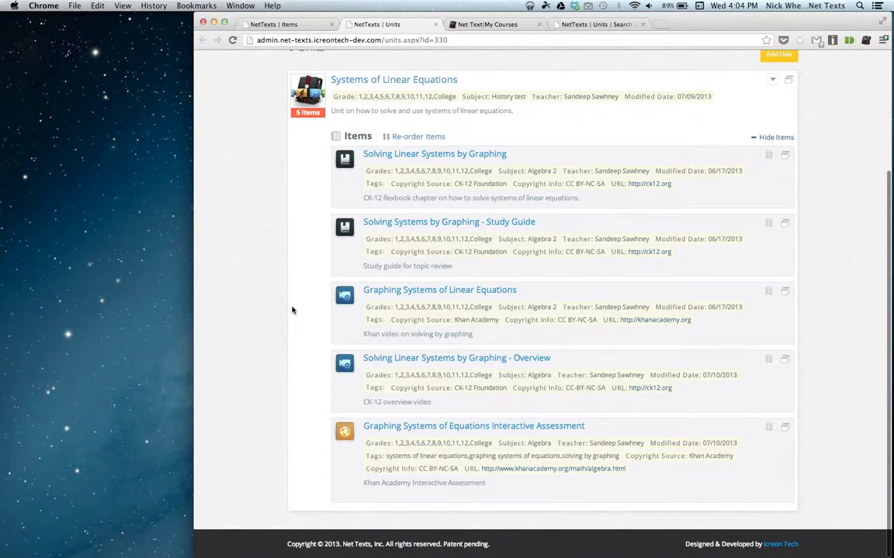
scroll(291, 310, up, 2)
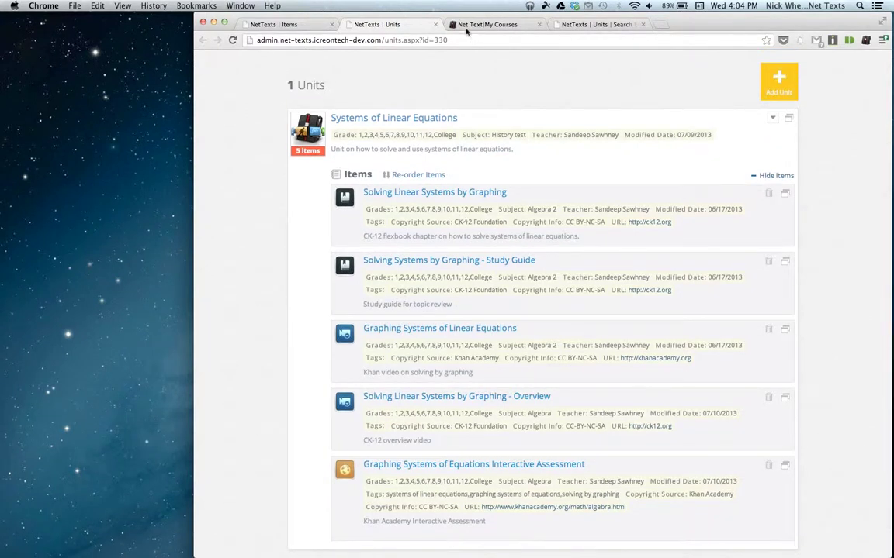
scroll(504, 192, down, 1)
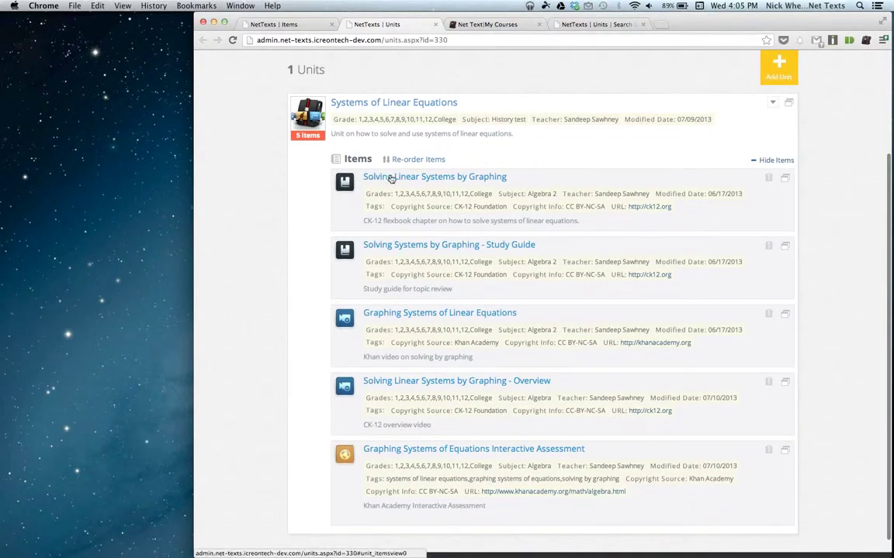
click(785, 178)
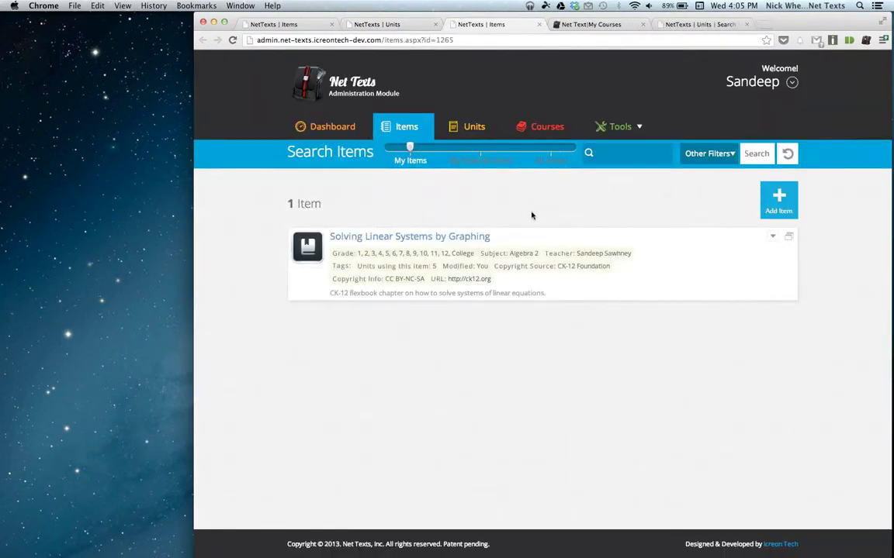
Flip between the items list, unit page and single-item page, then open the item's Actions menu.
click(285, 26)
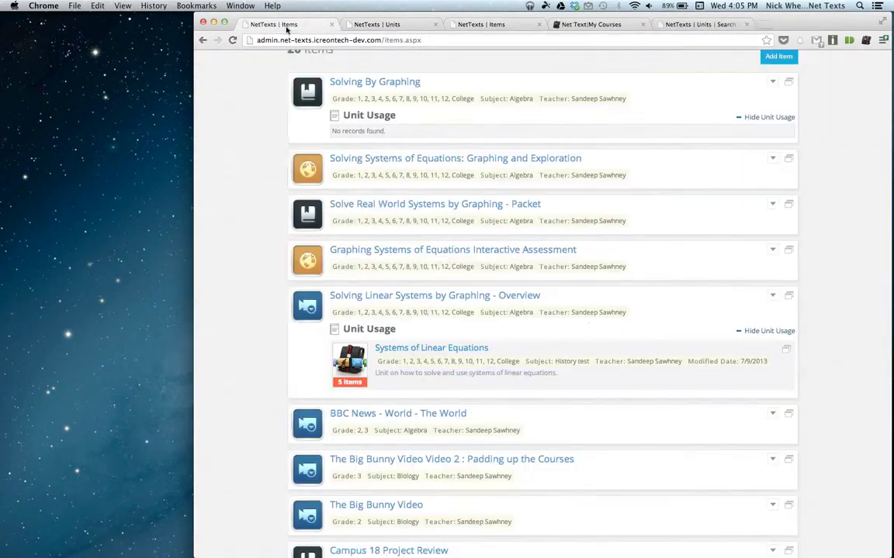
click(478, 23)
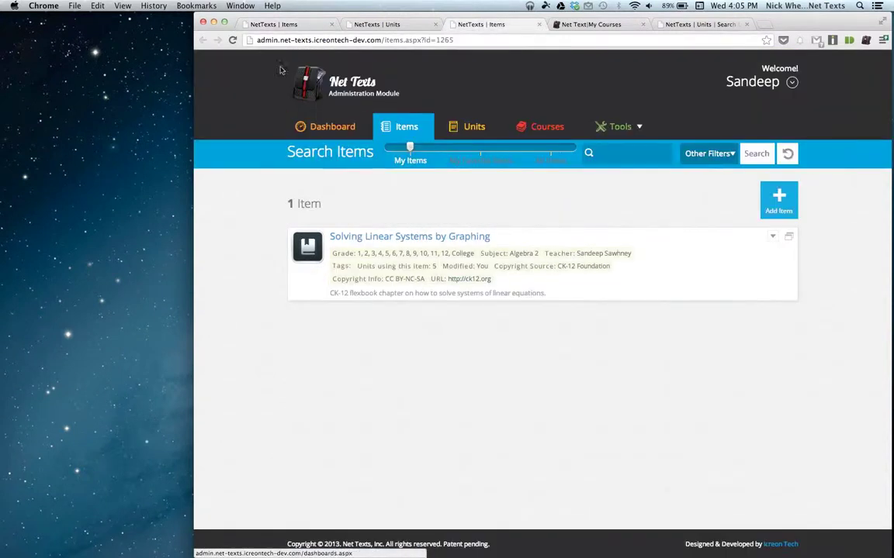
key(super+1)
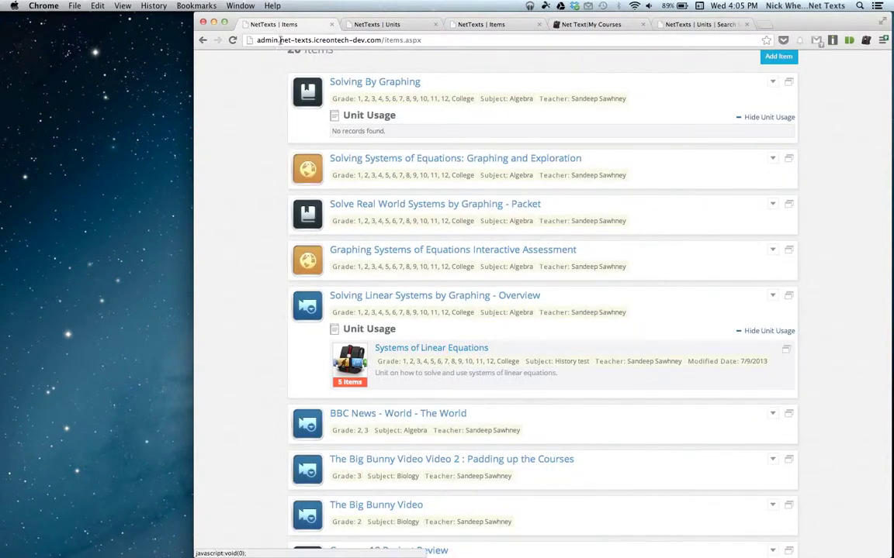
click(378, 26)
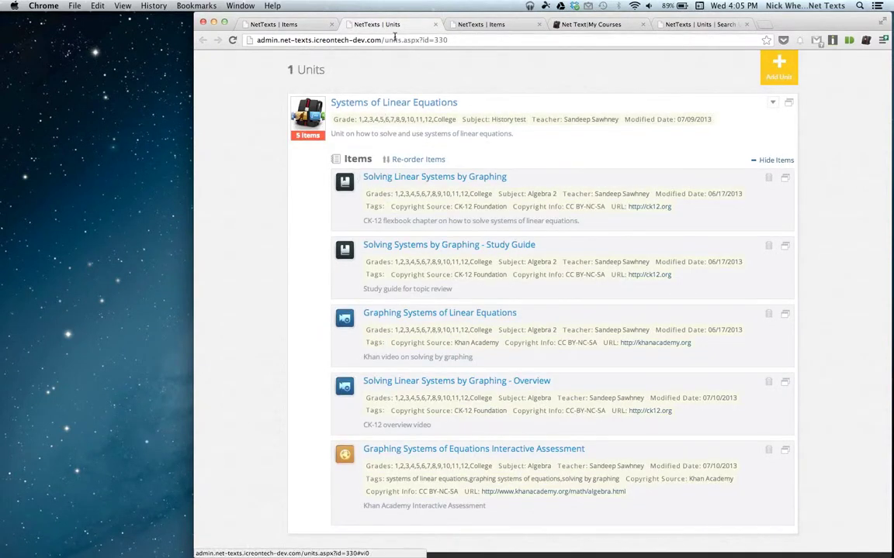
click(470, 24)
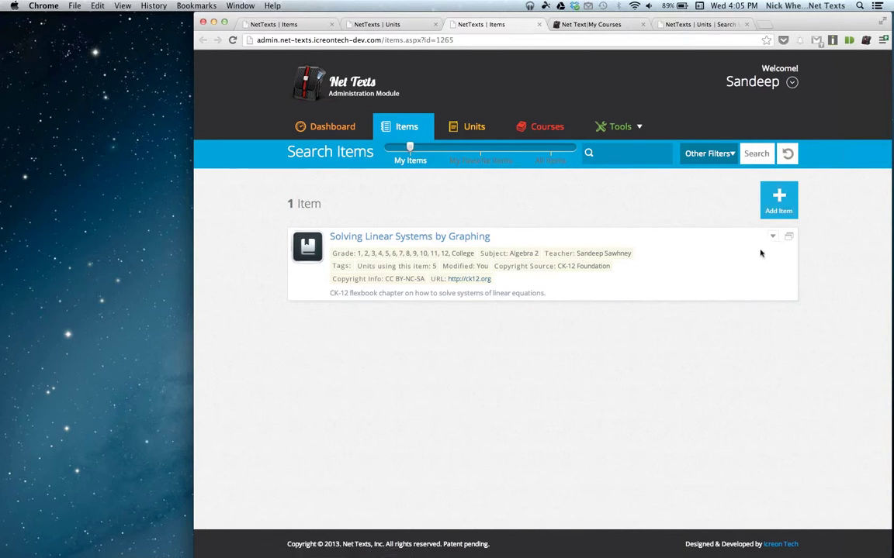
click(297, 26)
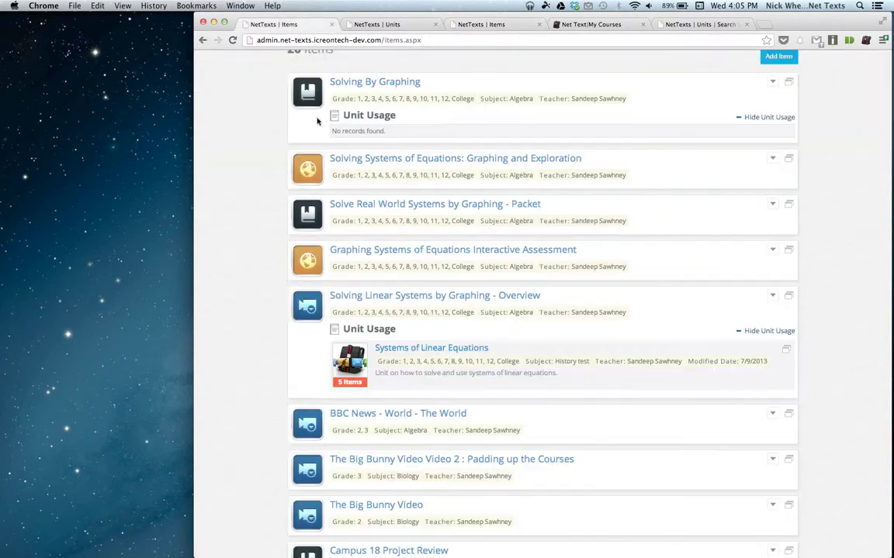
click(479, 24)
click(773, 237)
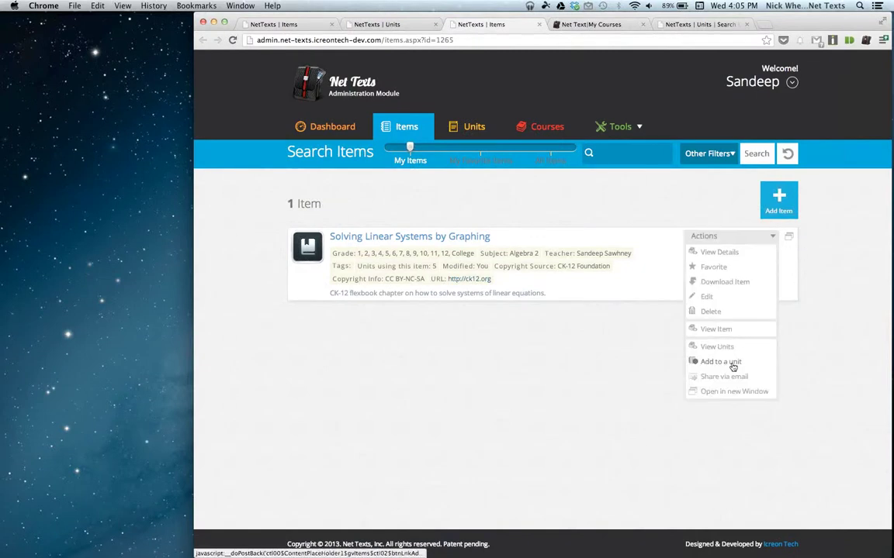
Add Solving Linear Systems by Graphing to the Music and Food unit and dismiss the confirmation.
click(731, 364)
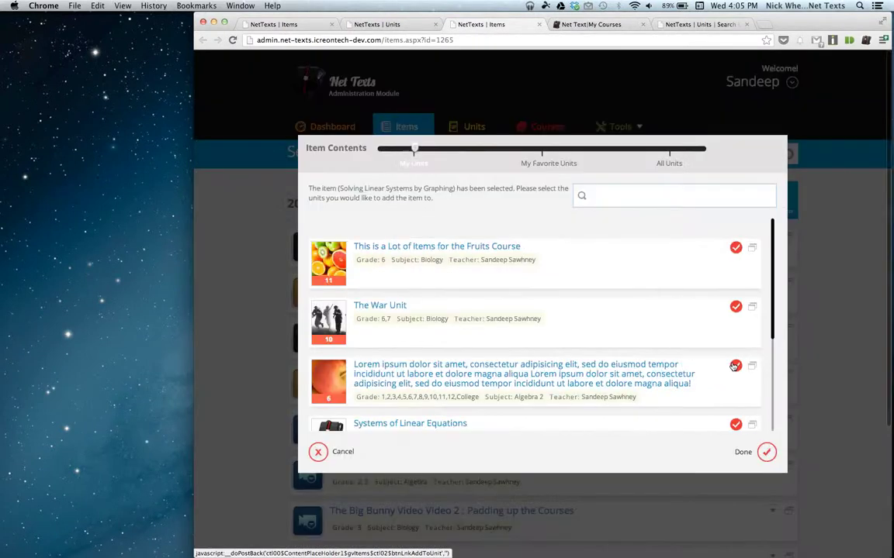
scroll(593, 271, down, 5)
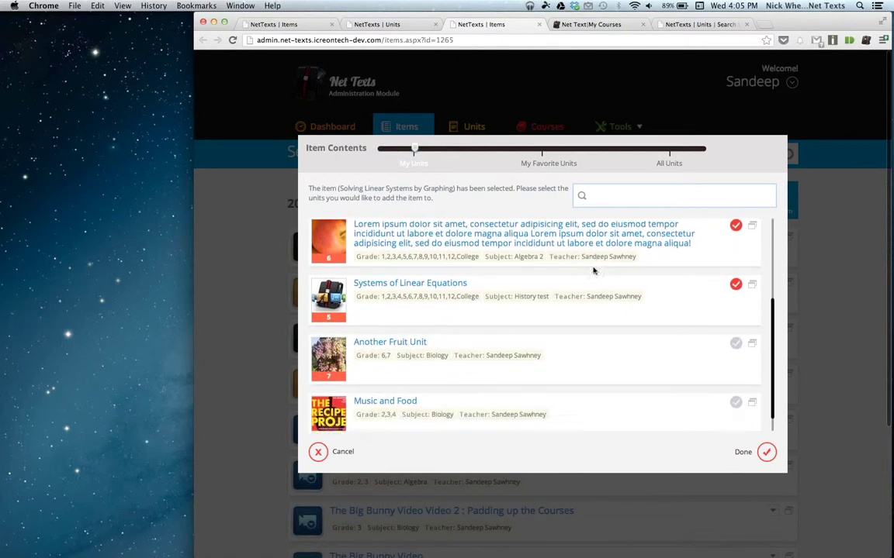
click(736, 381)
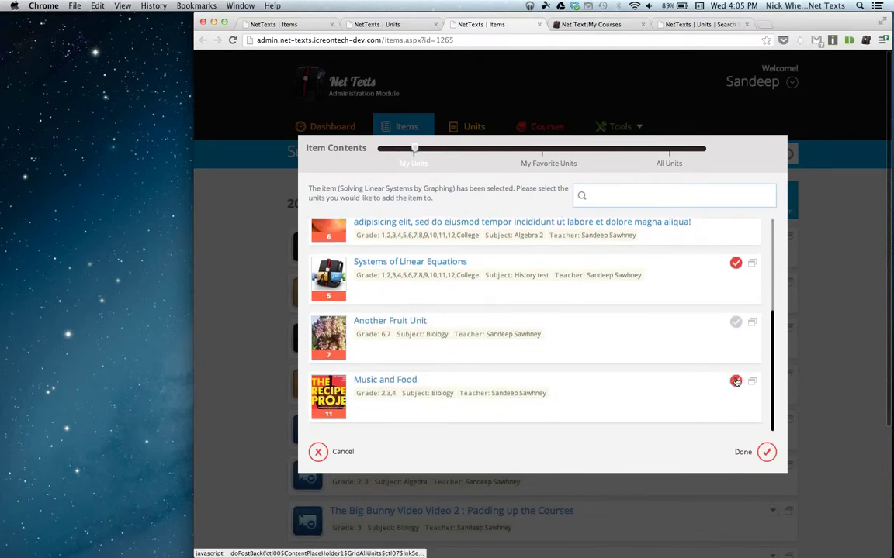
click(766, 453)
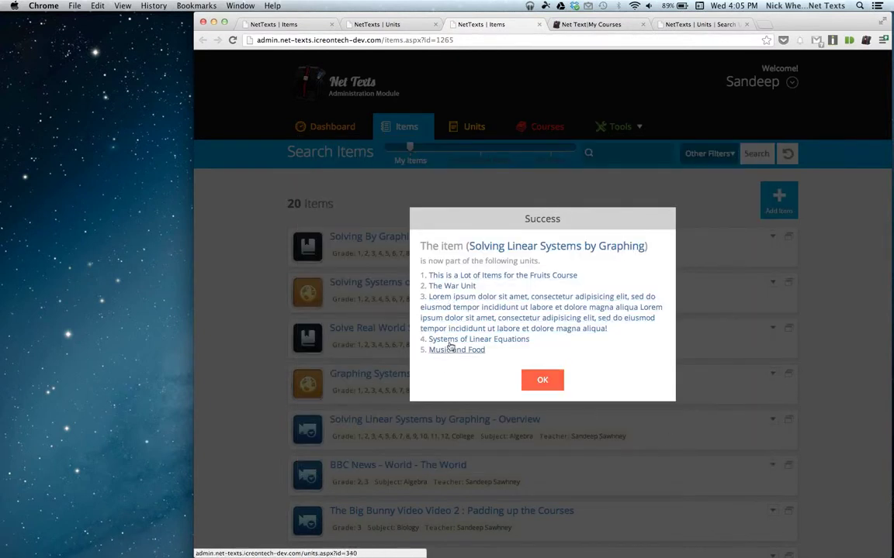
click(541, 380)
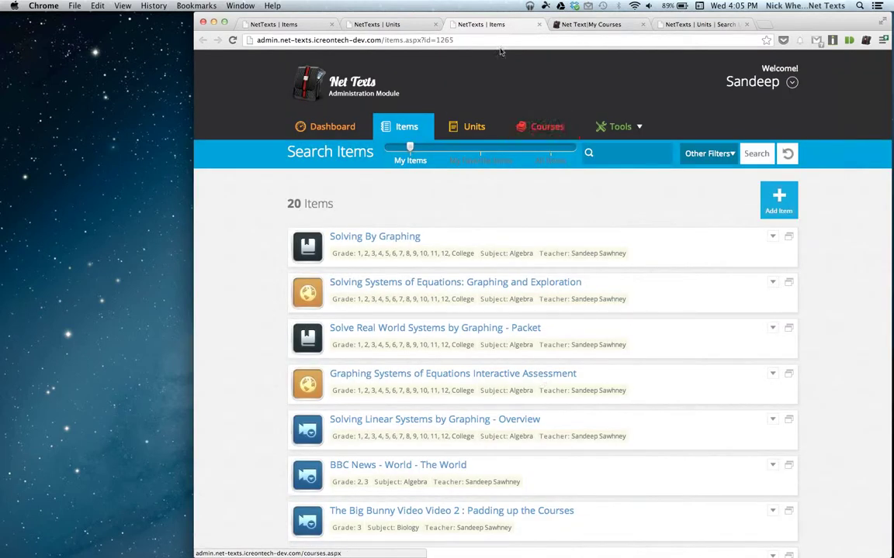
Close the extra NetTexts | Items tab and open the Systems of Linear Equations unit's Actions menu.
click(540, 27)
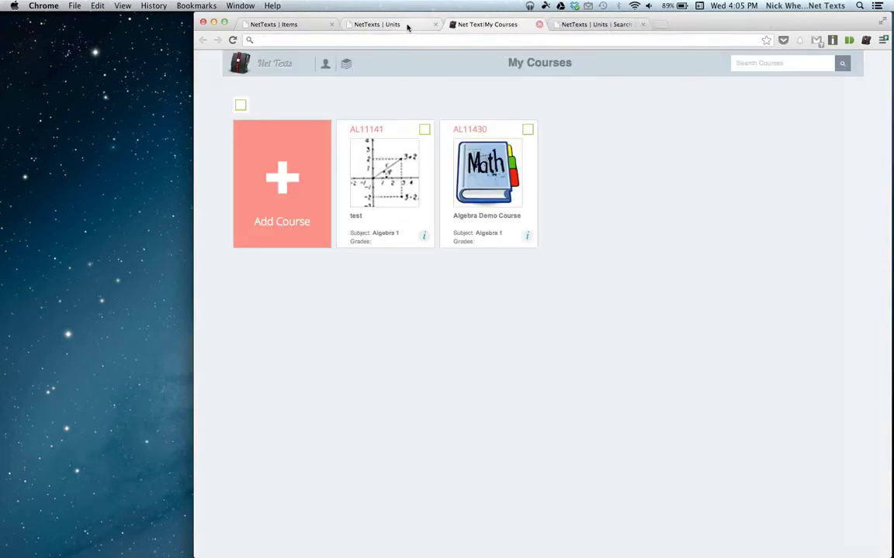
click(407, 26)
scroll(680, 255, up, 5)
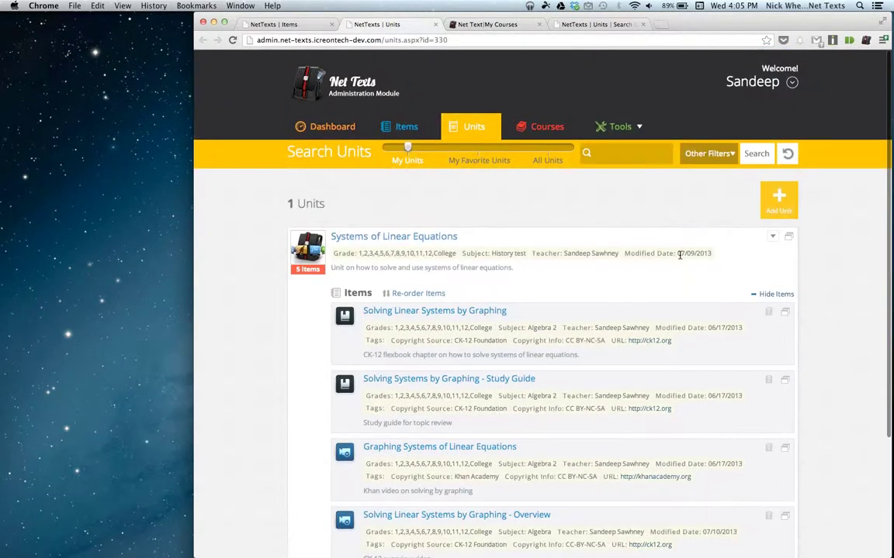
scroll(554, 275, down, 2)
click(730, 163)
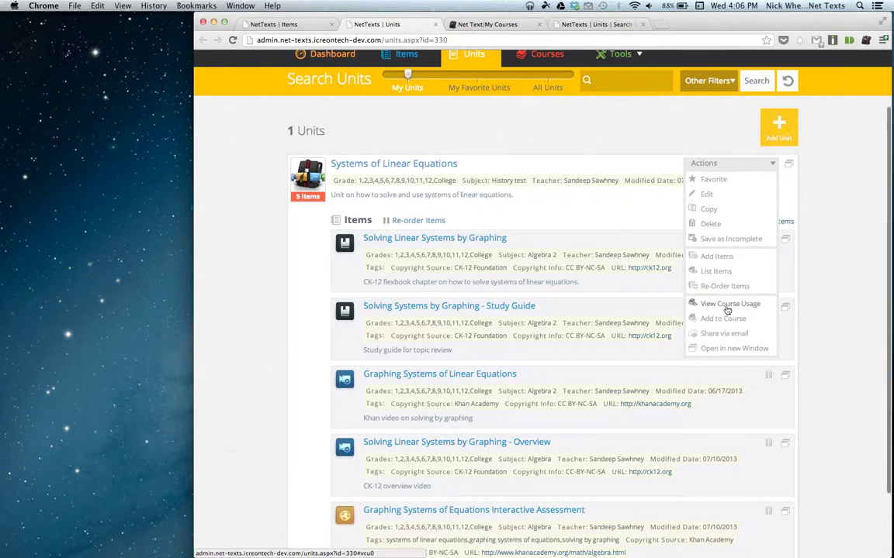
Glance at the items page's unit usage, then return to the Systems of Linear Equations unit.
scroll(721, 304, down, 1)
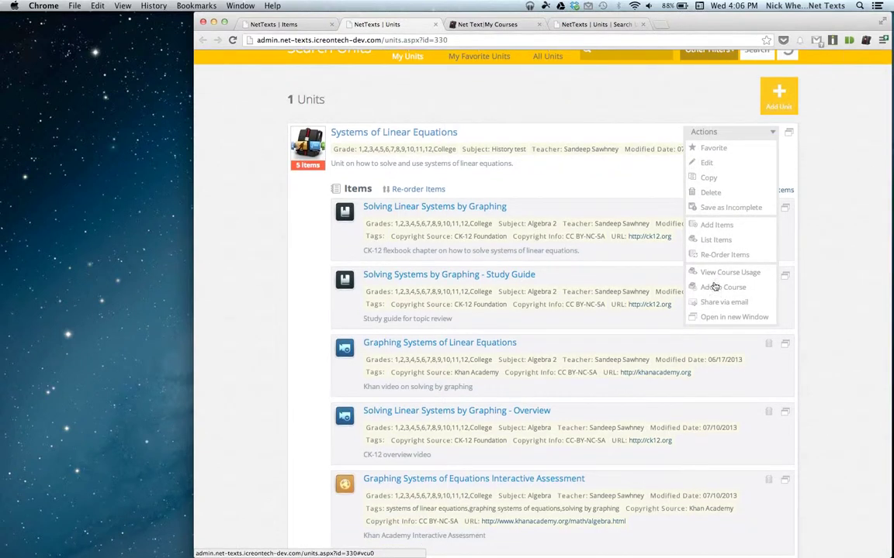
click(718, 287)
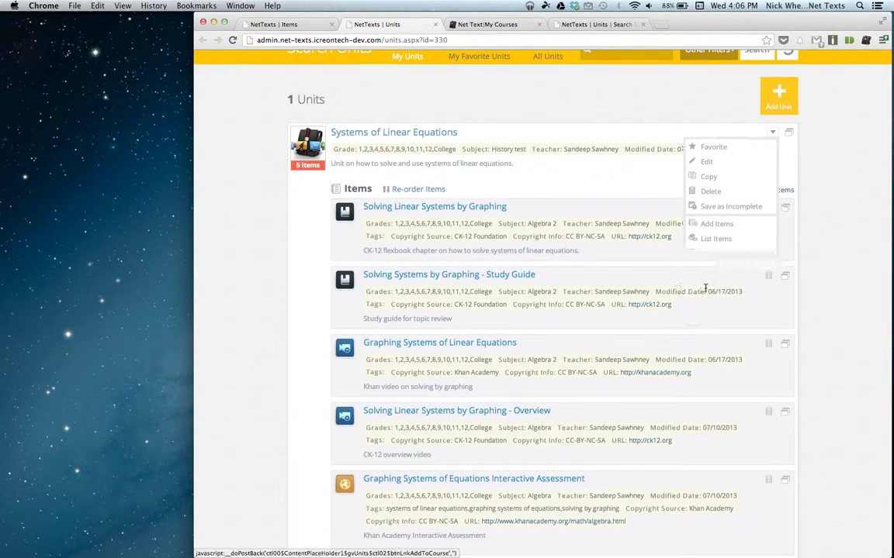
click(772, 135)
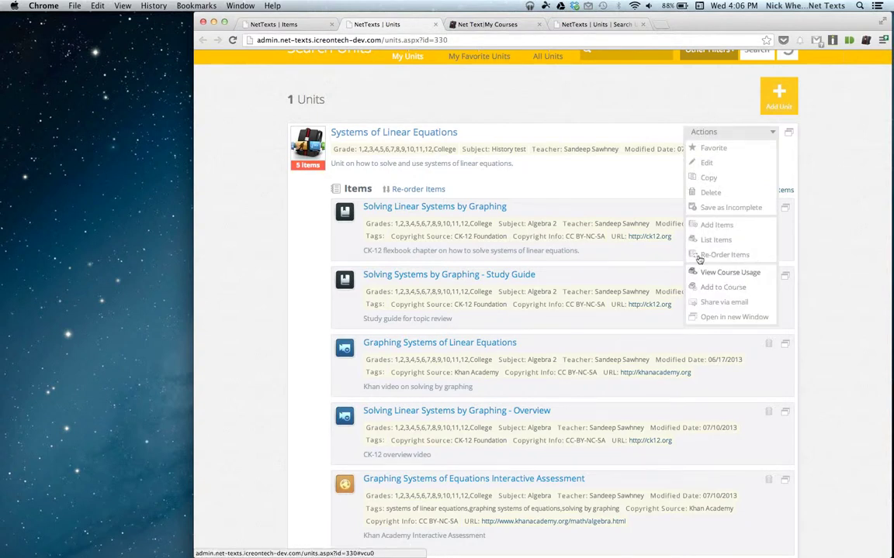
click(275, 24)
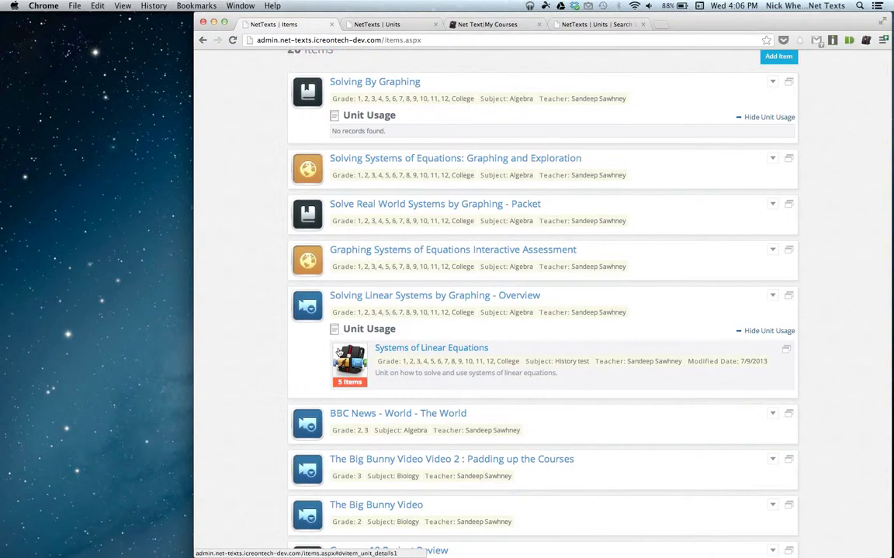
click(355, 26)
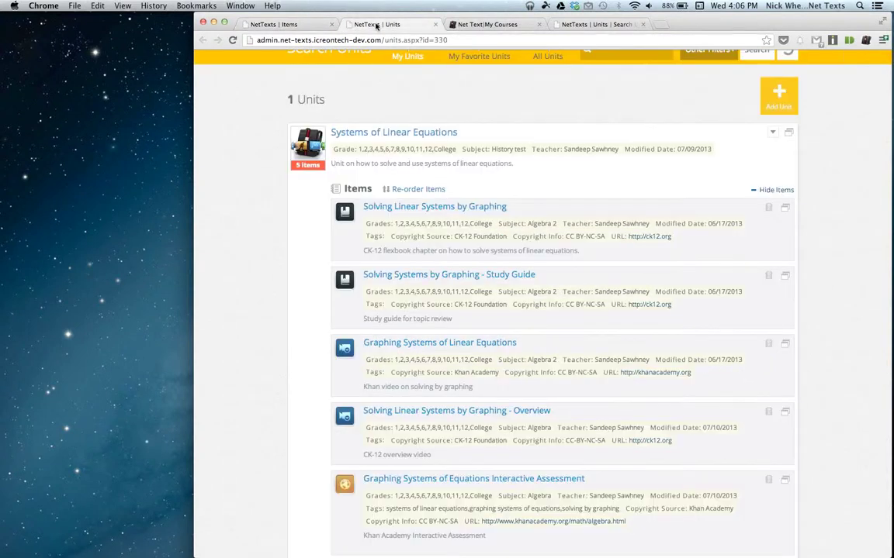
List the courses using Systems of Linear Equations and open Algebra 1 in a new tab.
click(774, 133)
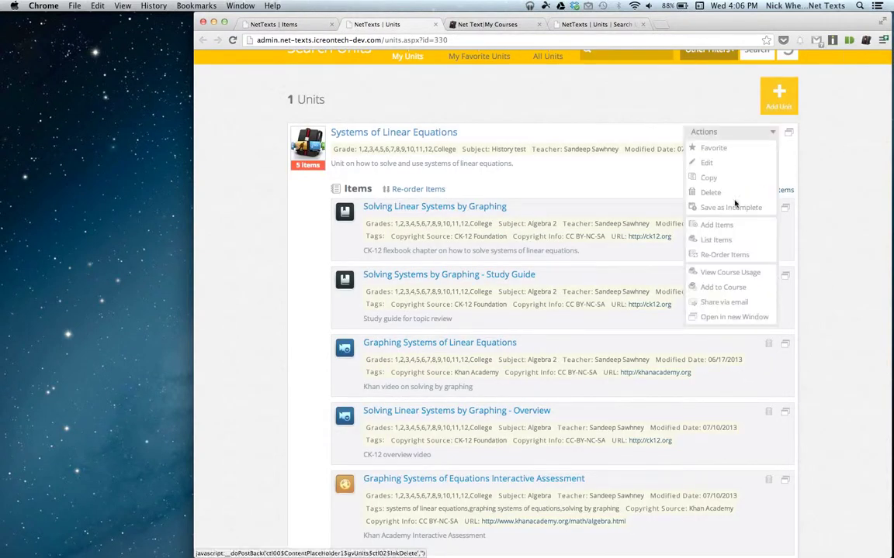
click(719, 278)
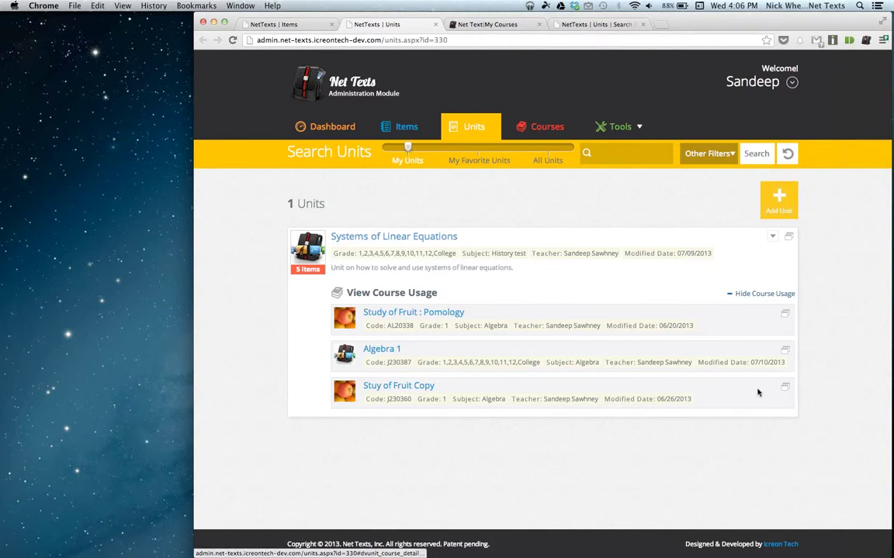
click(786, 353)
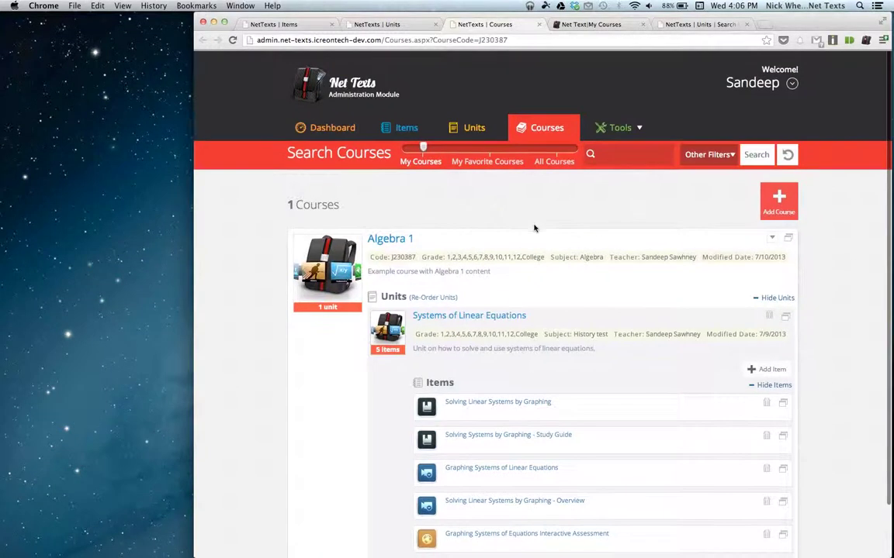
scroll(531, 224, down, 3)
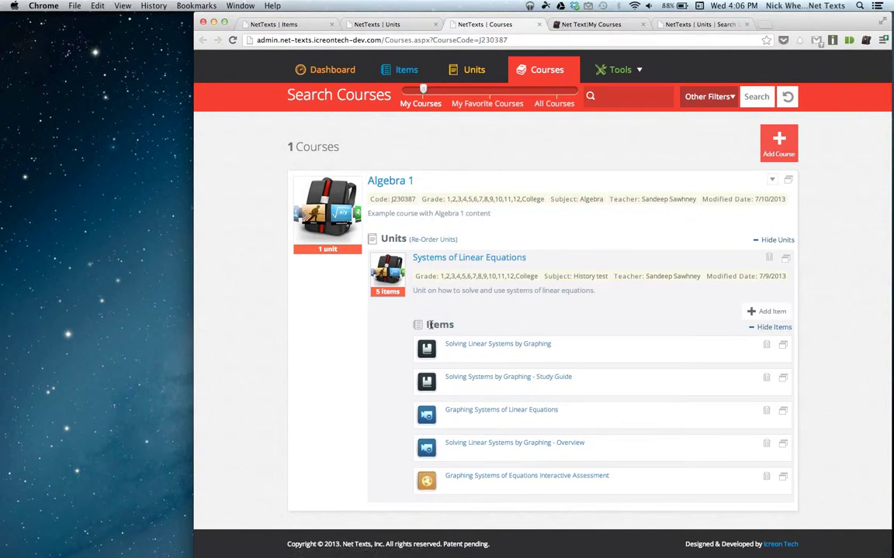
click(403, 24)
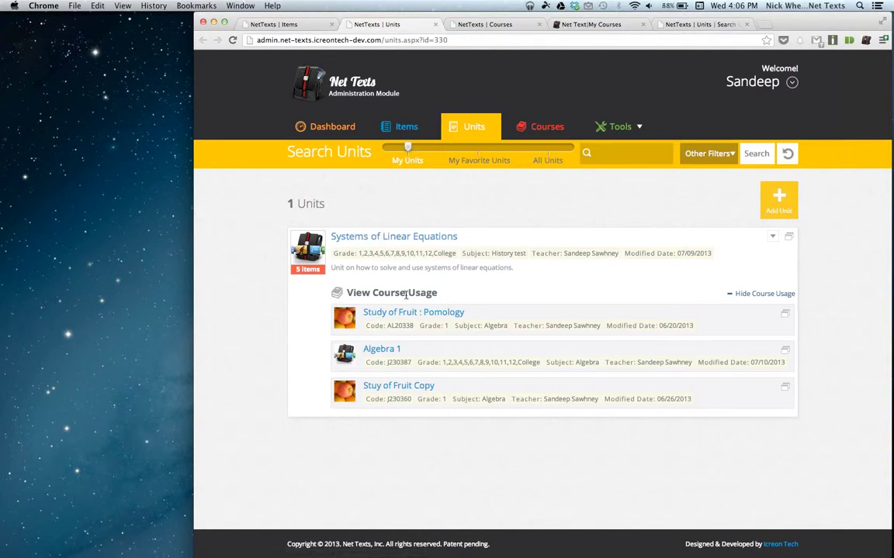
click(264, 22)
scroll(589, 324, down, 1)
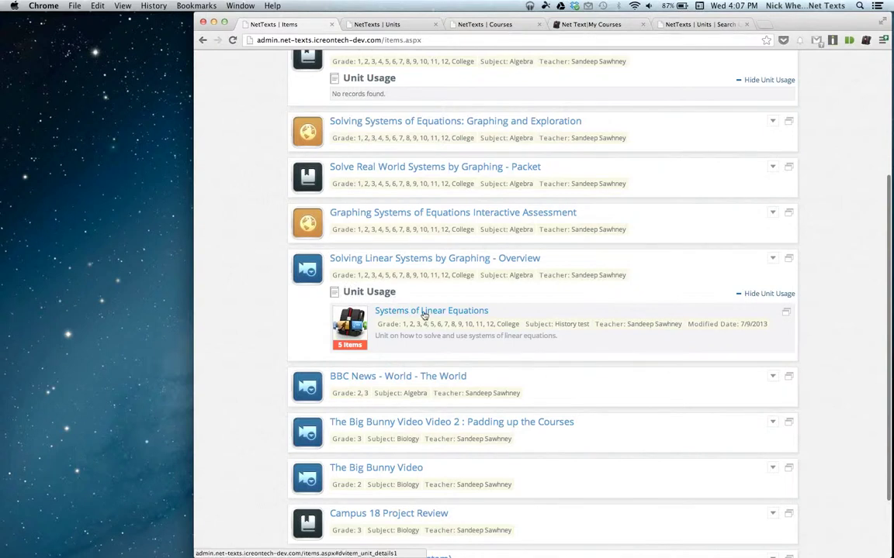
scroll(479, 240, up, 4)
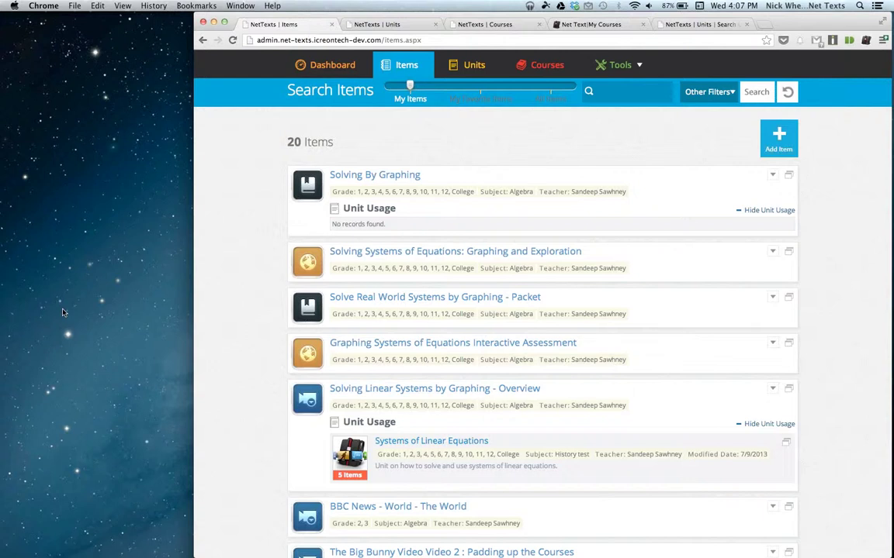
scroll(284, 275, up, 2)
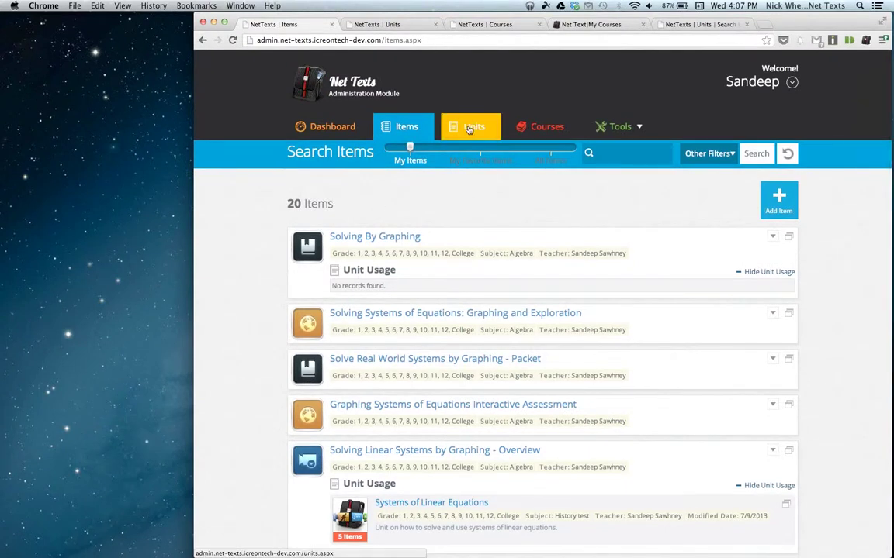
scroll(551, 203, down, 1)
scroll(551, 205, up, 1)
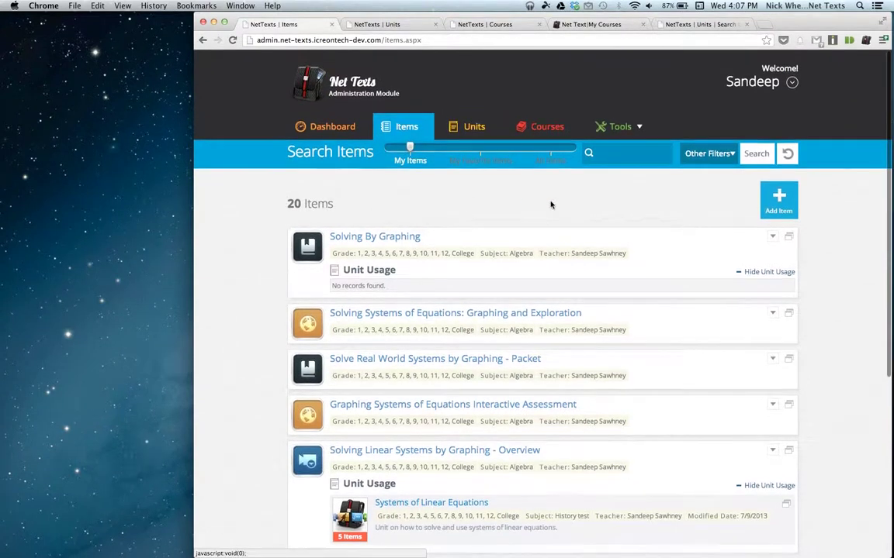
click(480, 28)
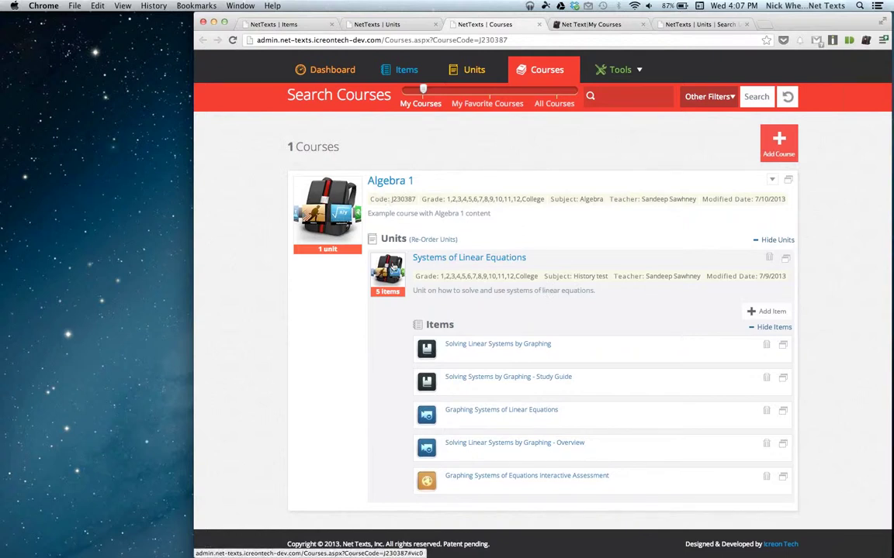
Tick Solve Real World Systems by Graphing - Packet in the unit's item picker and confirm adding it.
click(771, 312)
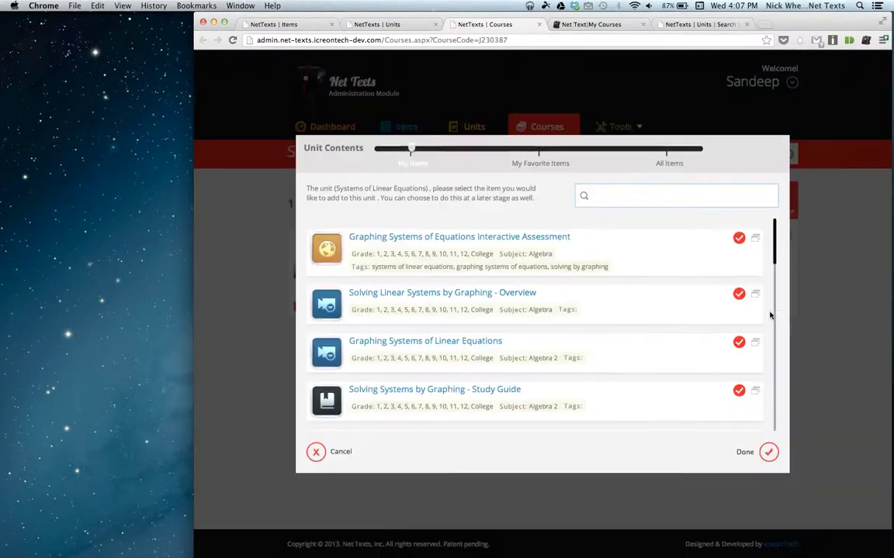
scroll(632, 314, down, 10)
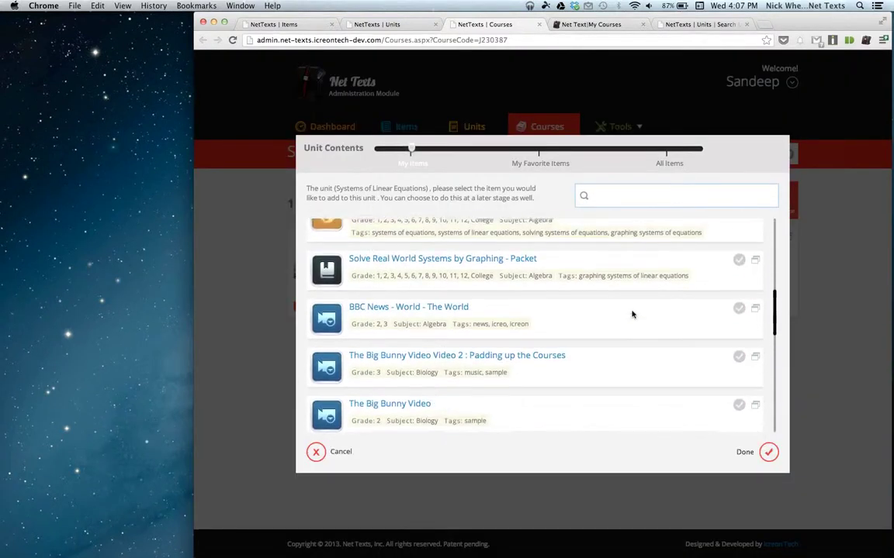
click(739, 274)
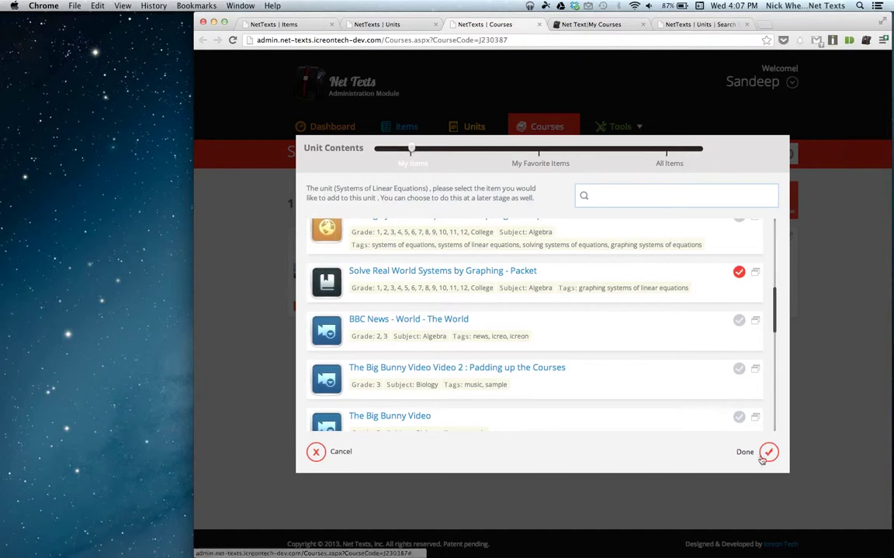
click(768, 452)
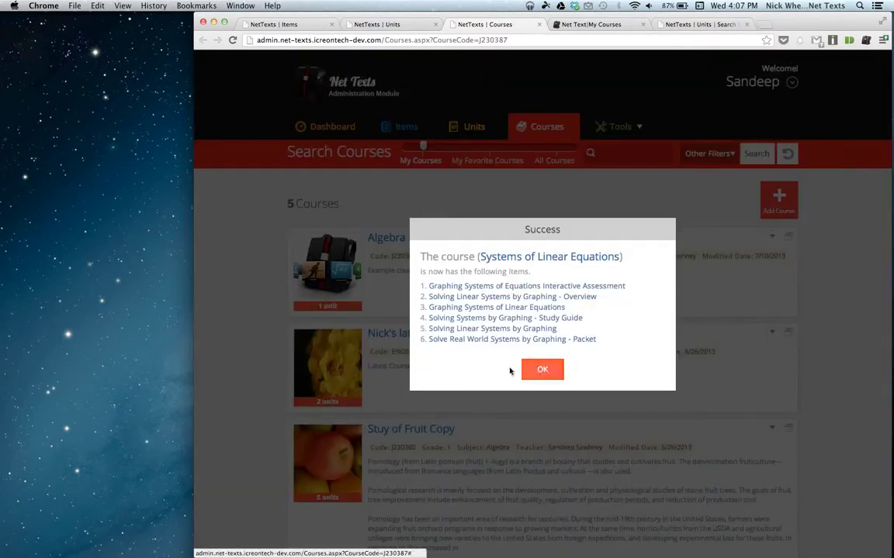
click(543, 370)
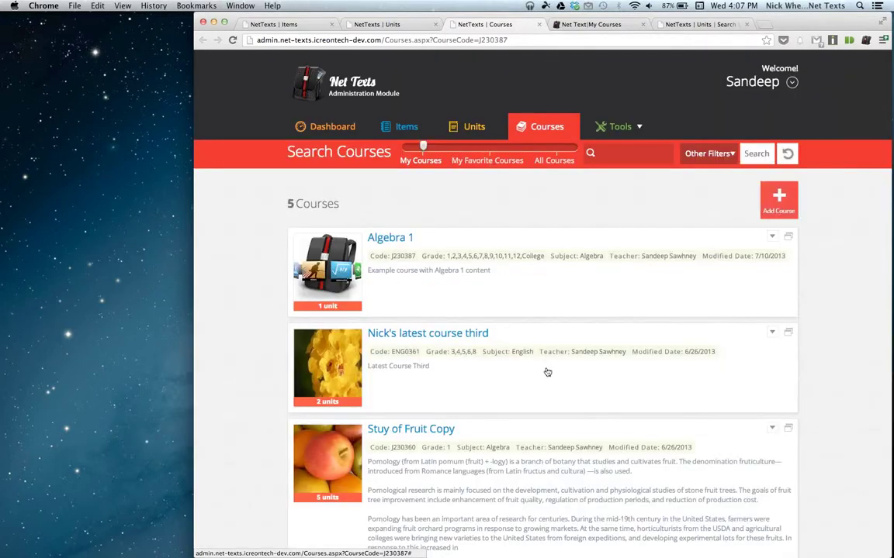
Expand Algebra 1 and its Systems of Linear Equations unit to list its six items.
click(403, 241)
scroll(450, 263, down, 1)
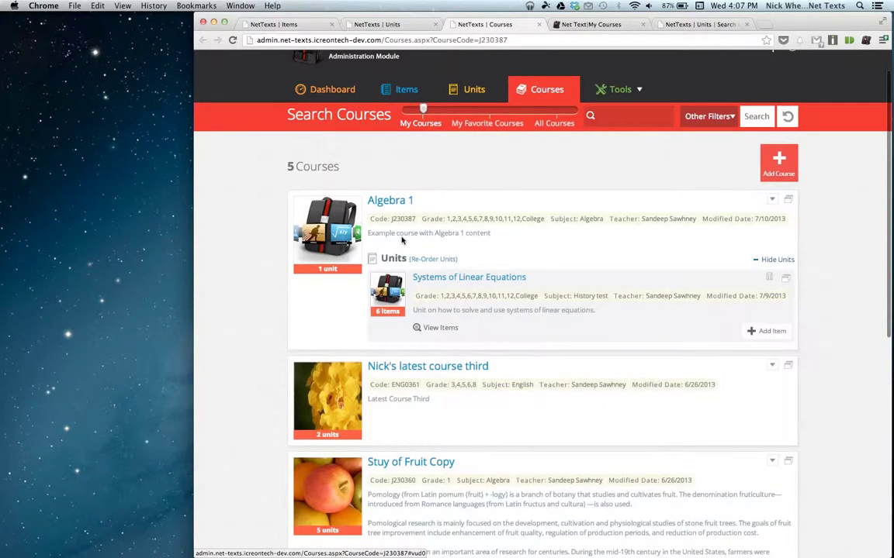
click(453, 267)
scroll(491, 471, down, 1)
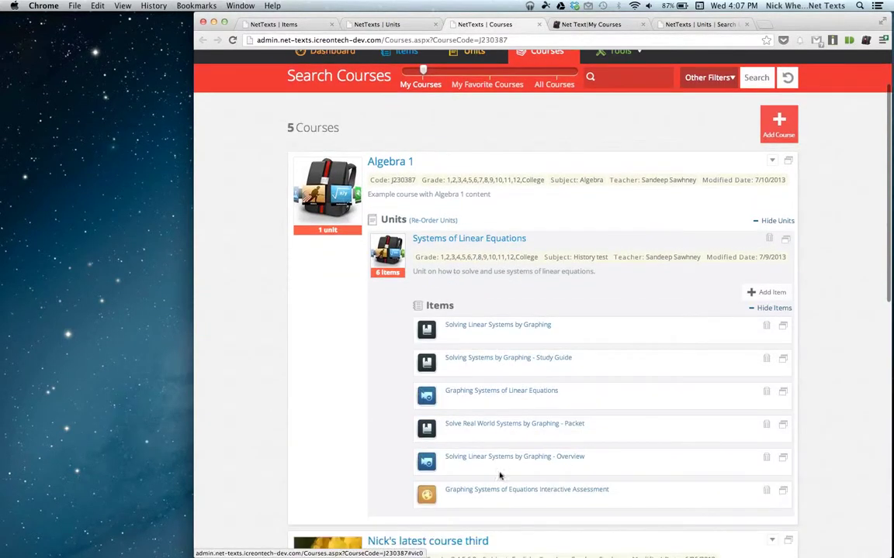
scroll(601, 451, down, 3)
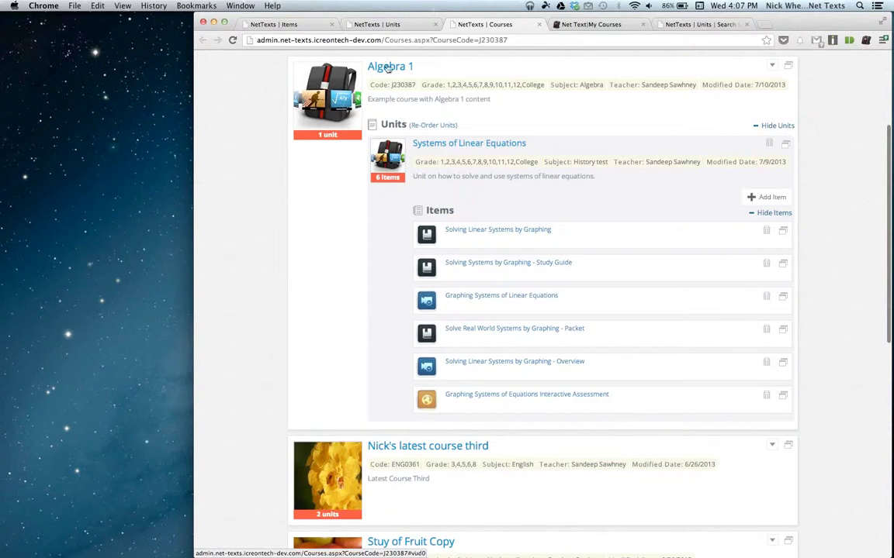
Reach the items list from the unit's actions and close the old courses and items tabs.
click(390, 25)
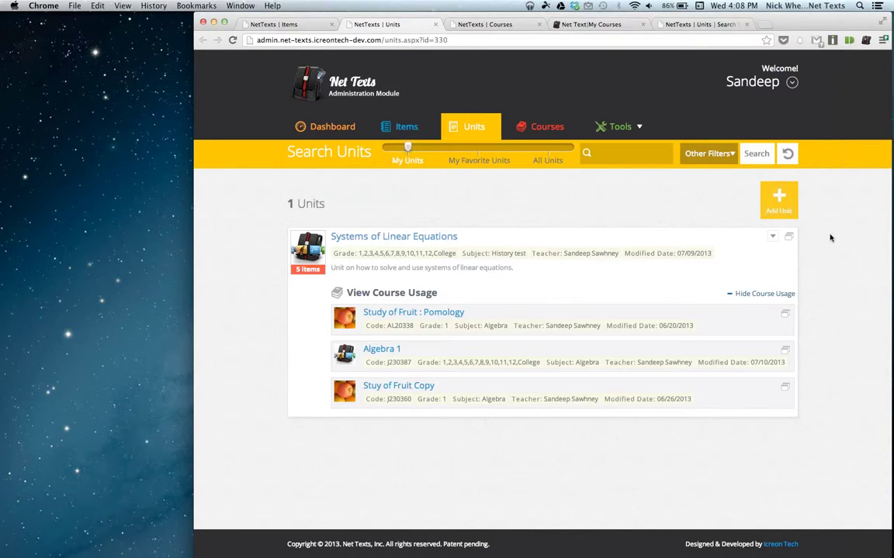
click(771, 238)
click(408, 136)
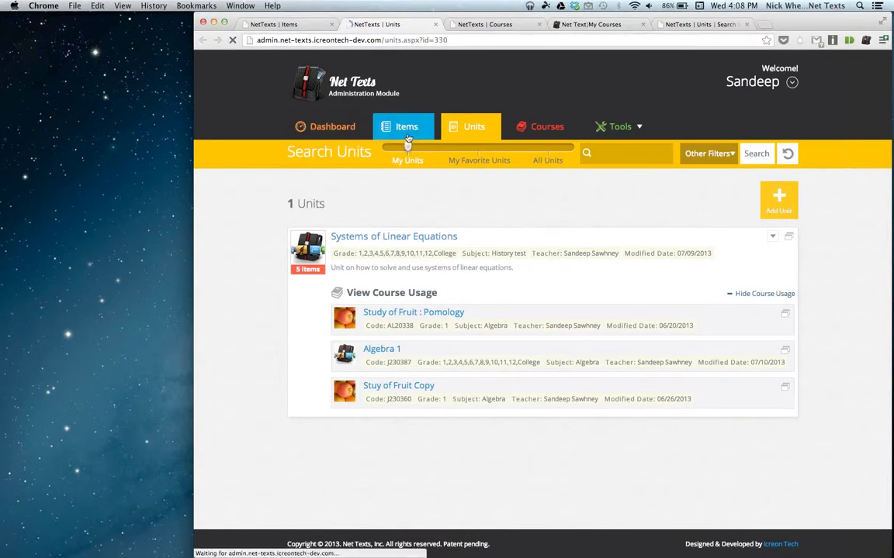
click(539, 25)
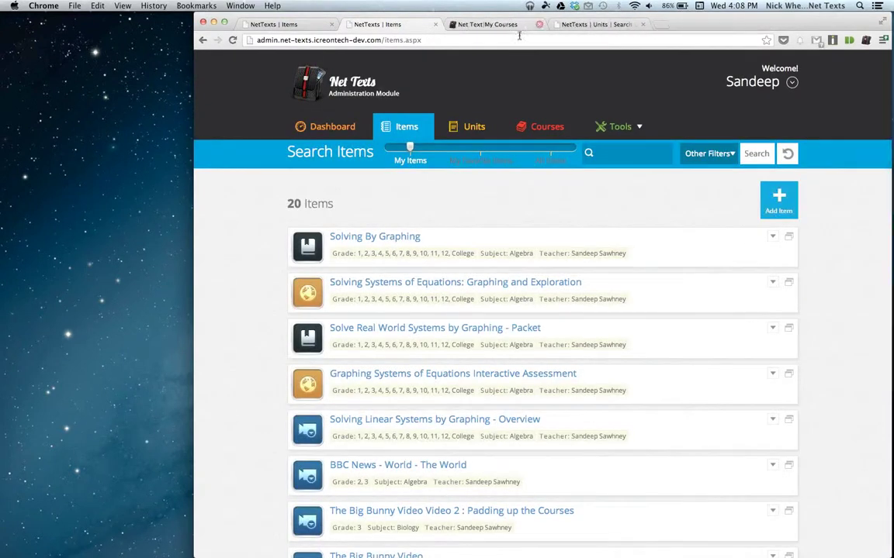
click(331, 25)
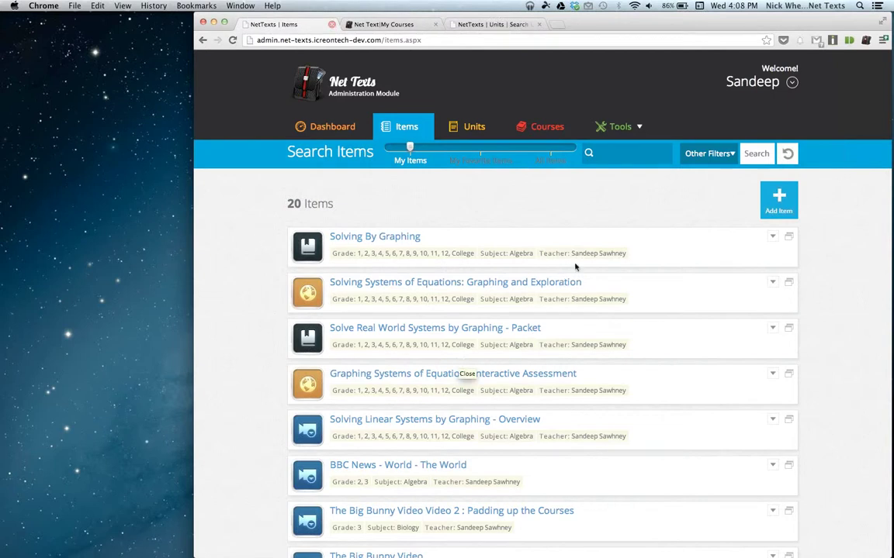
scroll(579, 219, down, 1)
scroll(578, 219, up, 1)
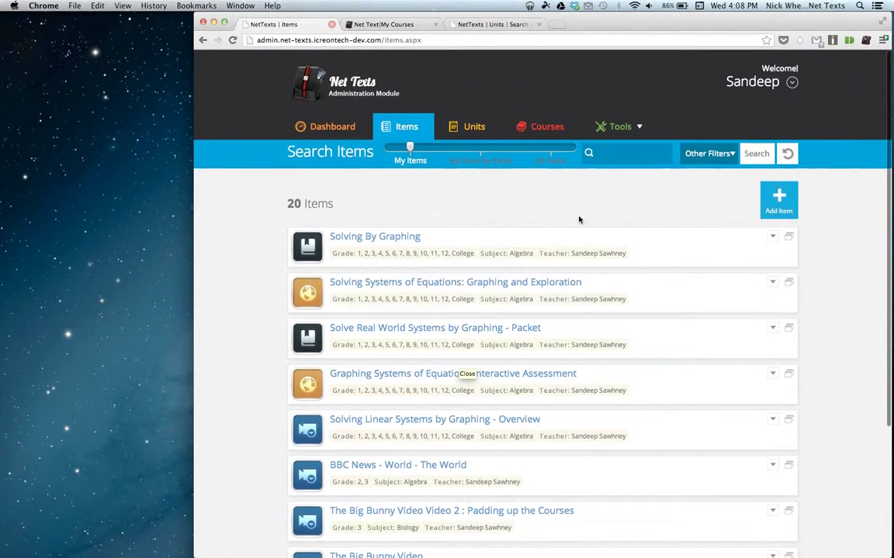
List all 69 courses instead of only mine and move to page 2.
click(543, 127)
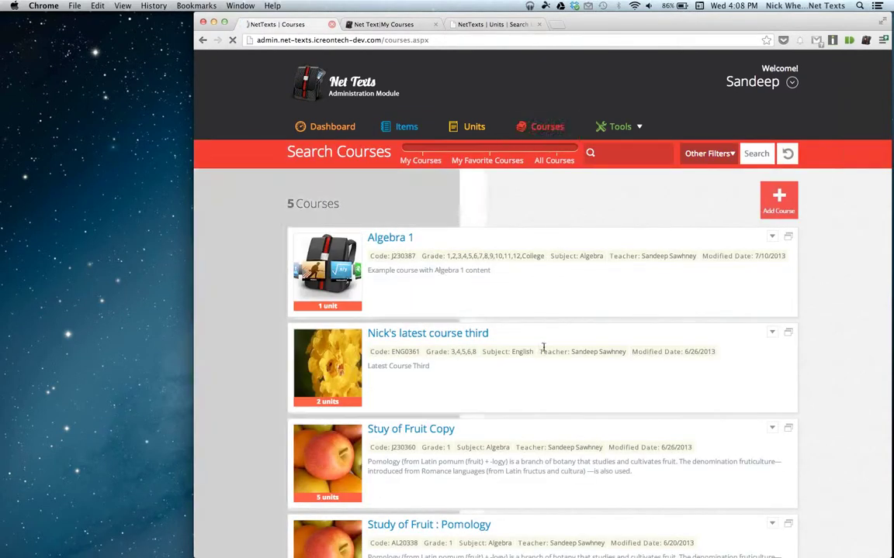
click(556, 149)
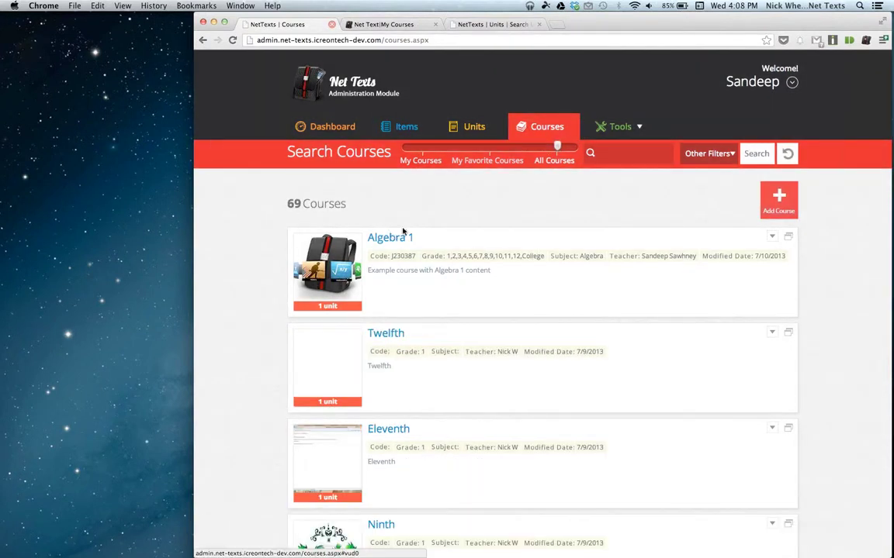
scroll(452, 256, down, 8)
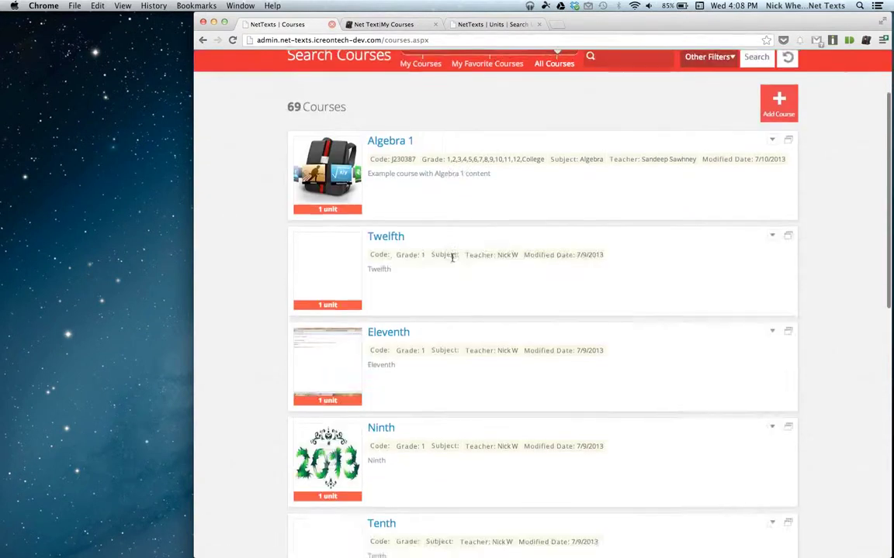
scroll(452, 263, down, 5)
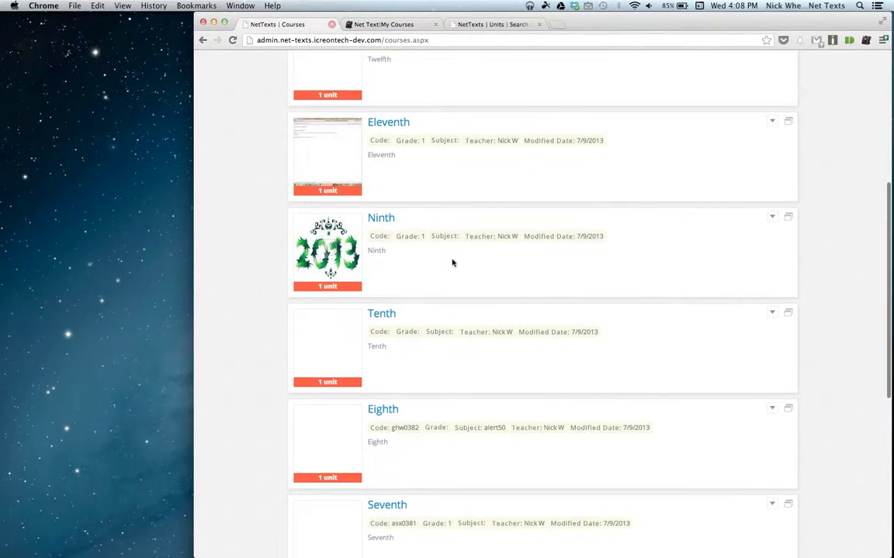
scroll(451, 269, down, 5)
scroll(451, 269, up, 18)
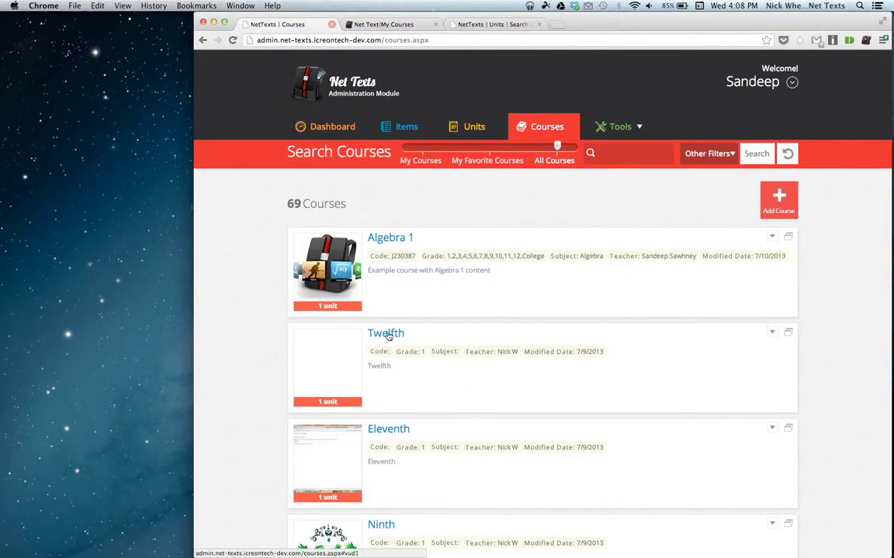
scroll(404, 345, down, 2)
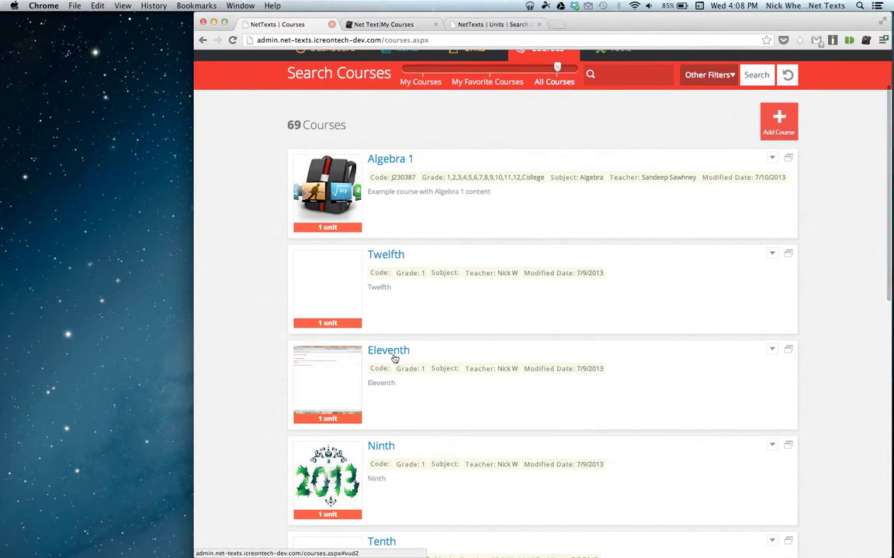
scroll(531, 369, down, 3)
scroll(535, 376, down, 13)
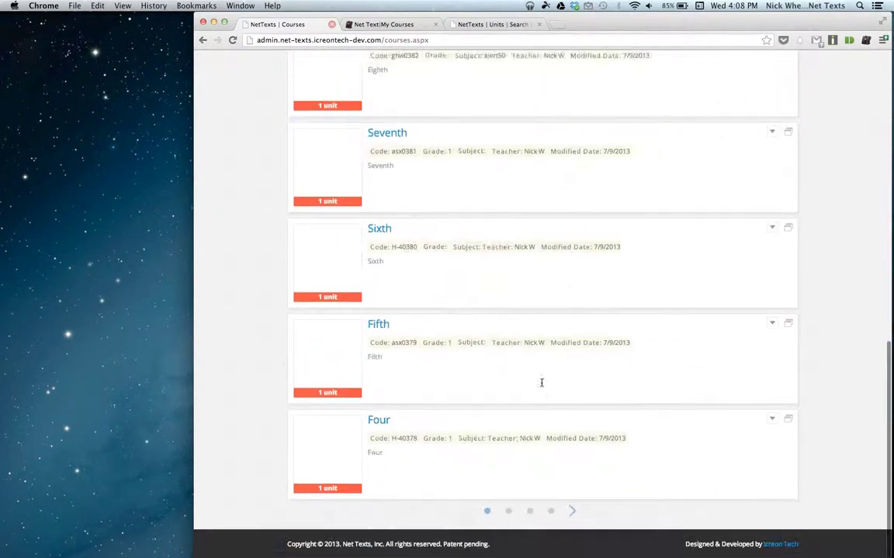
click(509, 512)
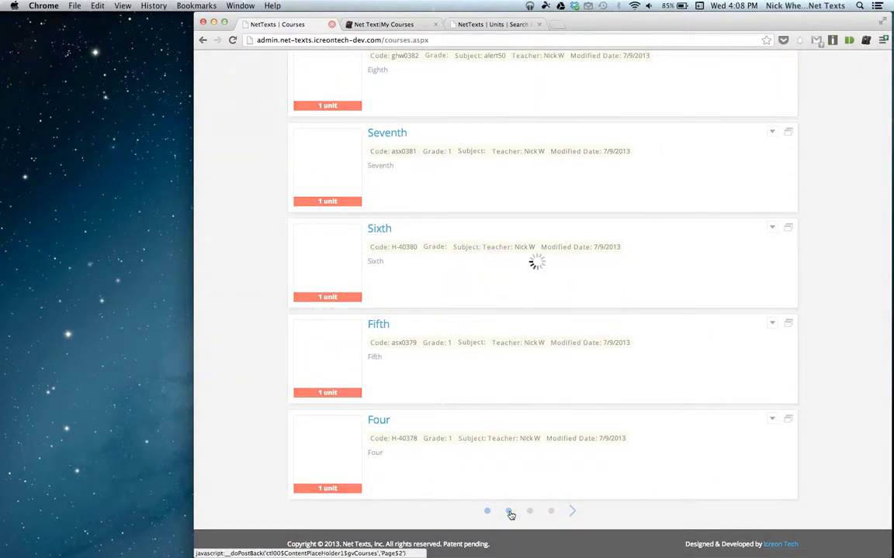
Expand Course 01 July, list New Unit Test's items, and open that unit in a new window.
scroll(534, 227, up, 15)
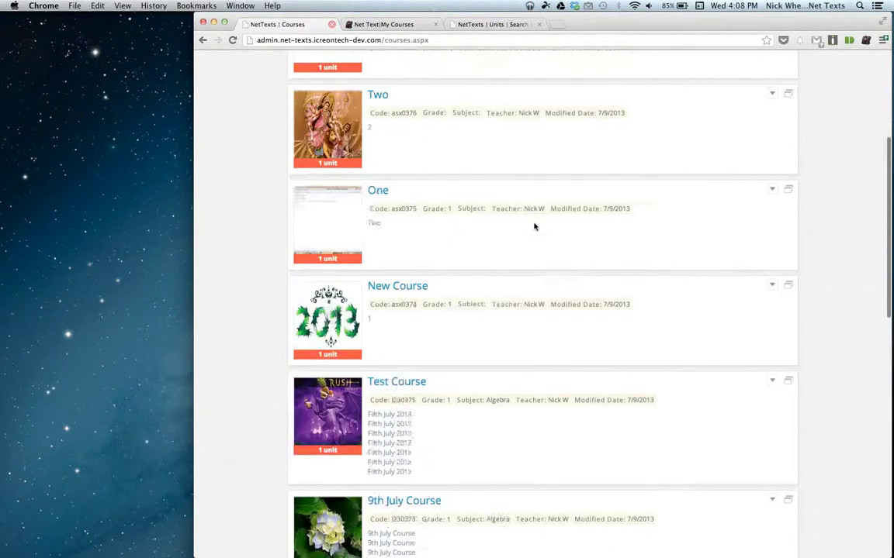
scroll(533, 227, down, 4)
scroll(534, 226, down, 2)
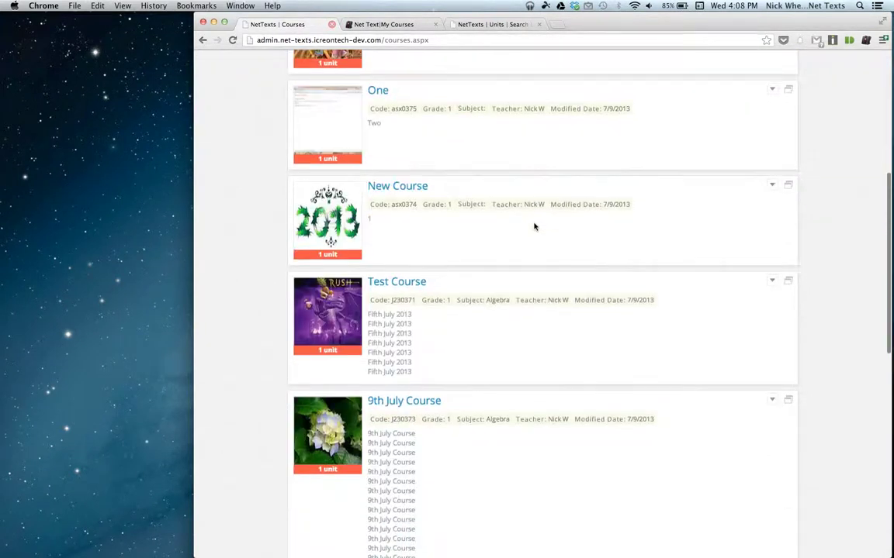
scroll(465, 283, down, 3)
scroll(451, 337, down, 3)
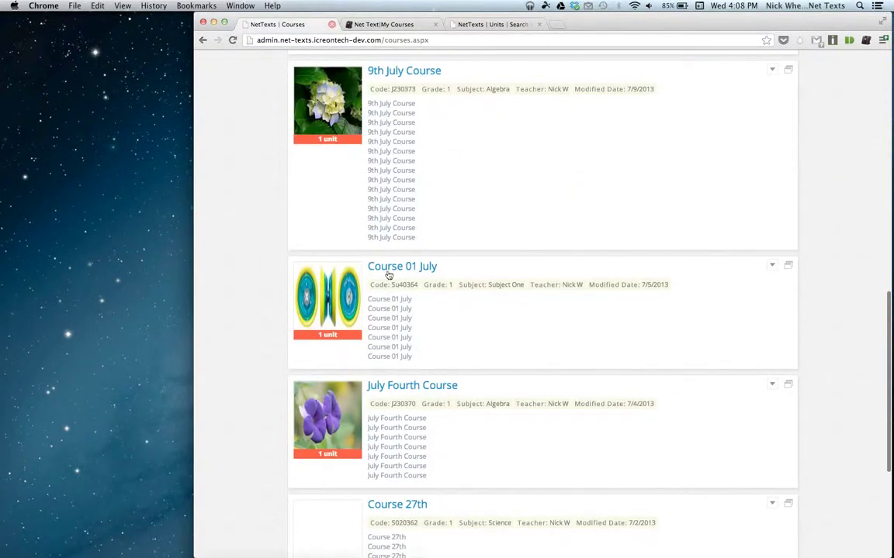
click(388, 273)
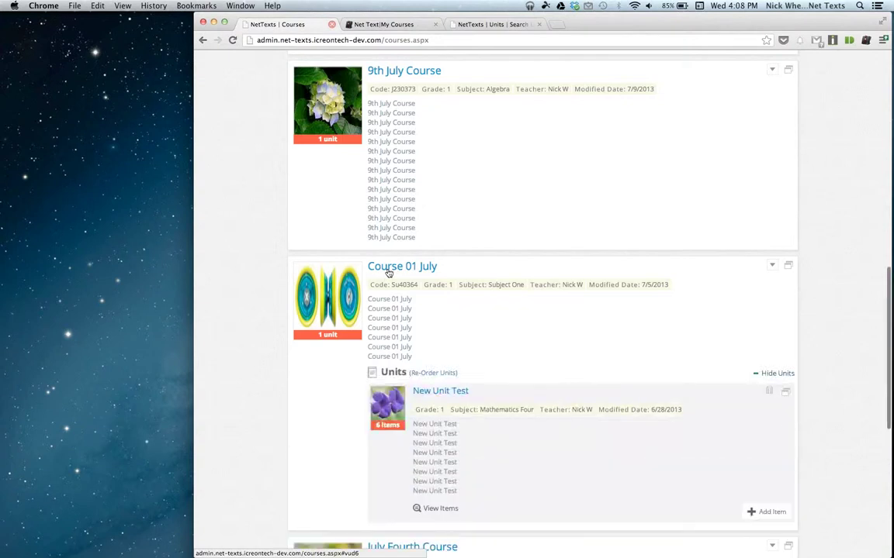
scroll(388, 273, down, 2)
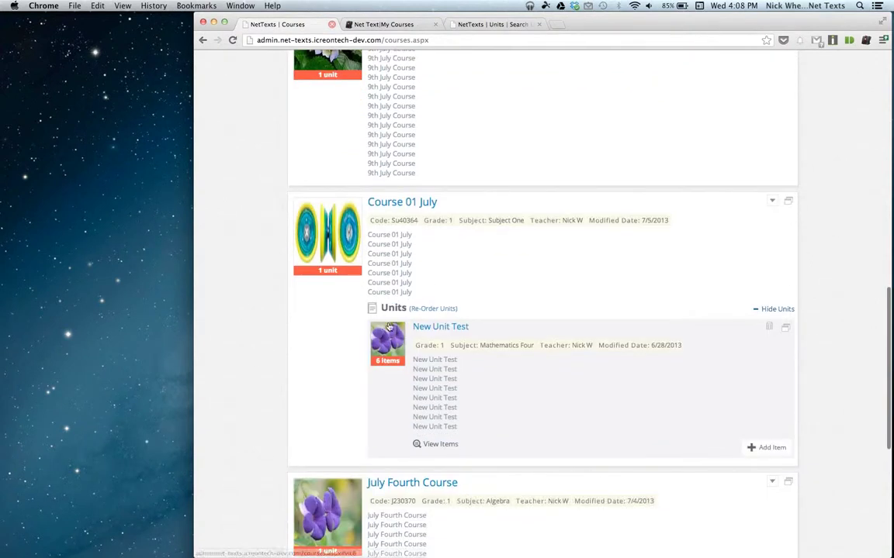
click(425, 449)
scroll(691, 304, down, 4)
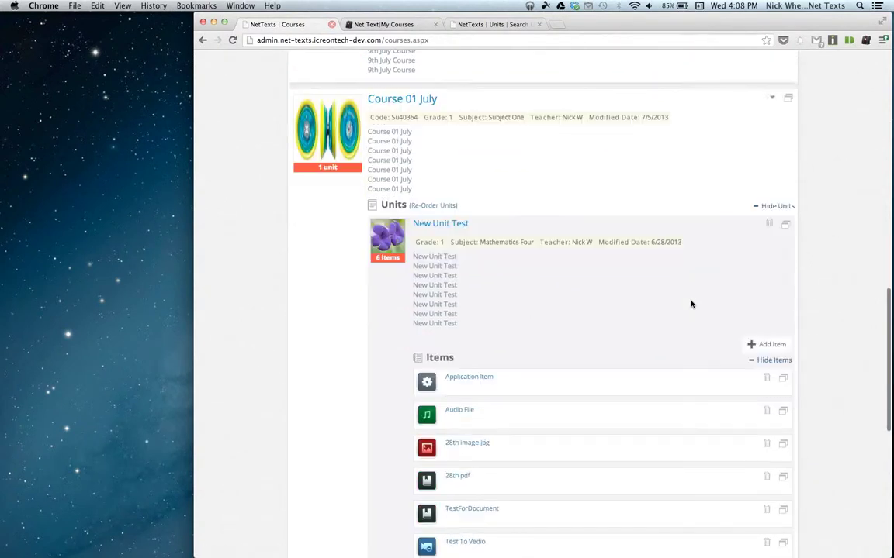
scroll(543, 259, down, 2)
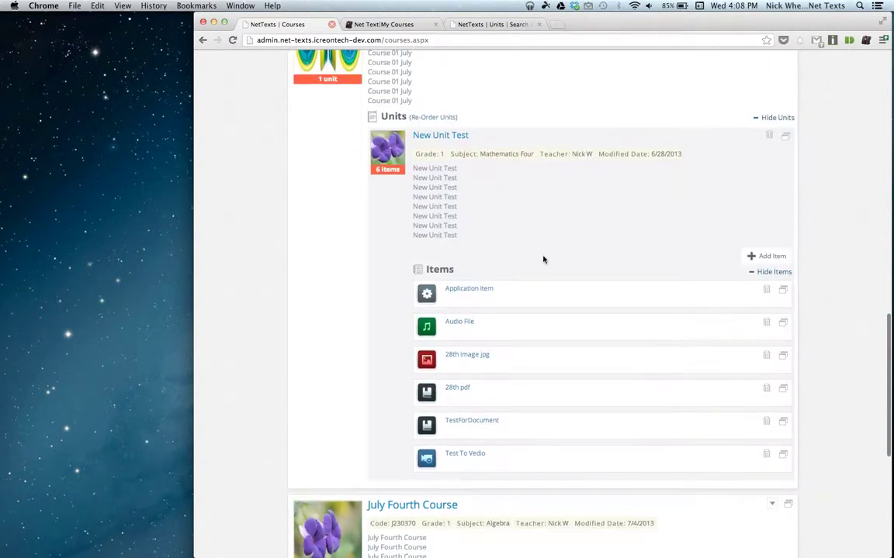
scroll(543, 260, up, 1)
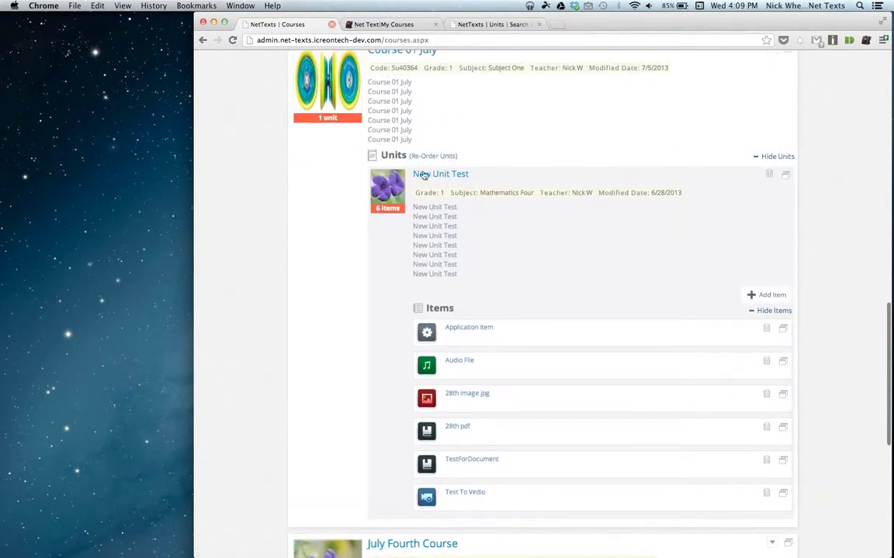
click(787, 177)
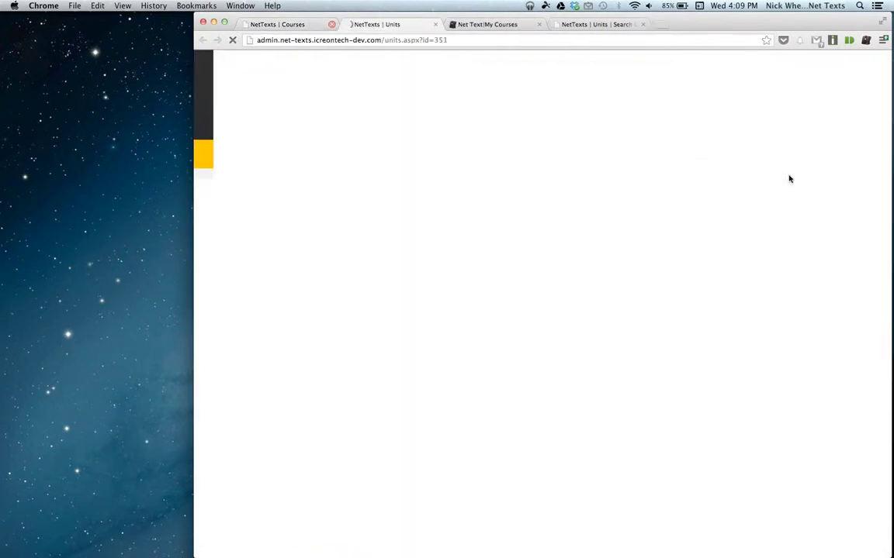
Copy the New Unit Test unit under the title My Unit Copy.
scroll(584, 223, down, 5)
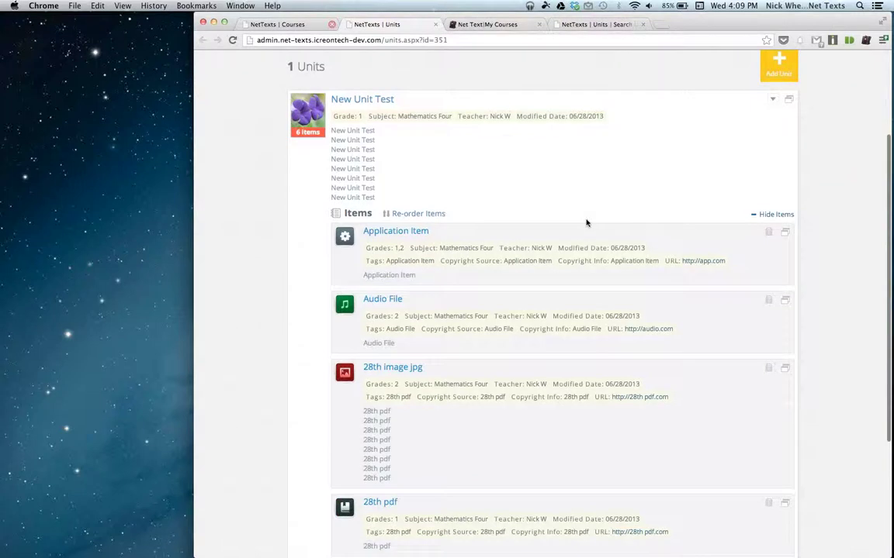
scroll(584, 223, up, 5)
scroll(584, 224, down, 2)
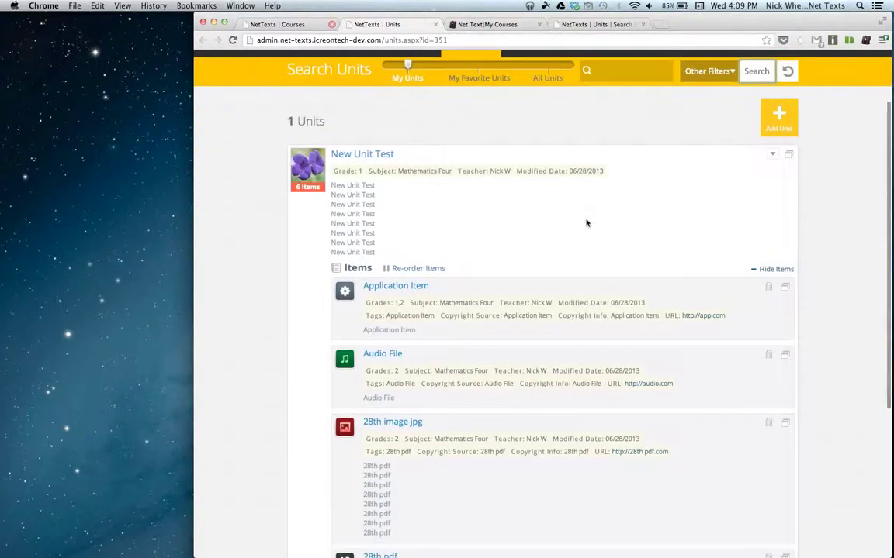
click(771, 154)
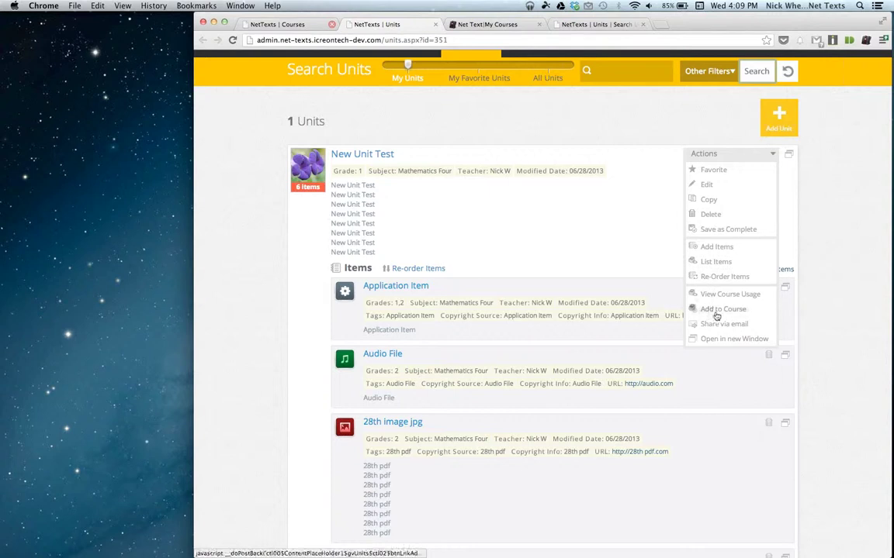
click(708, 199)
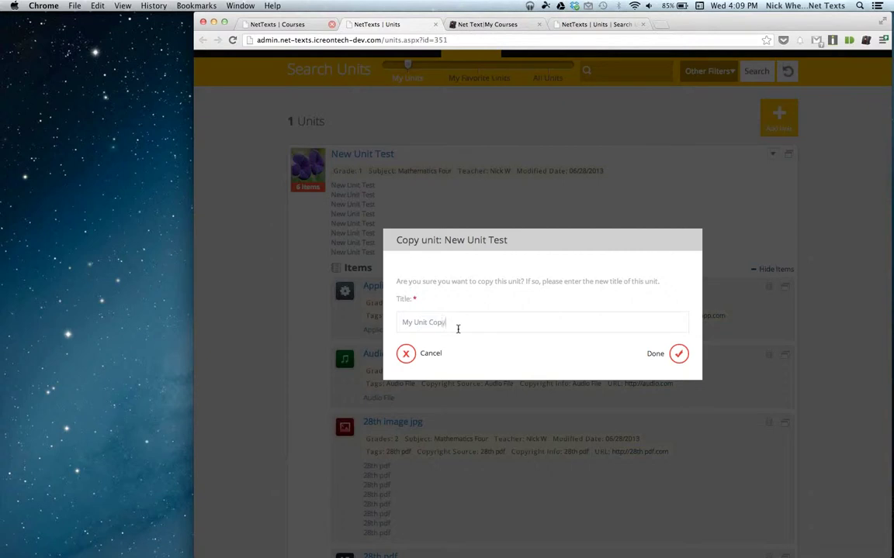
click(680, 355)
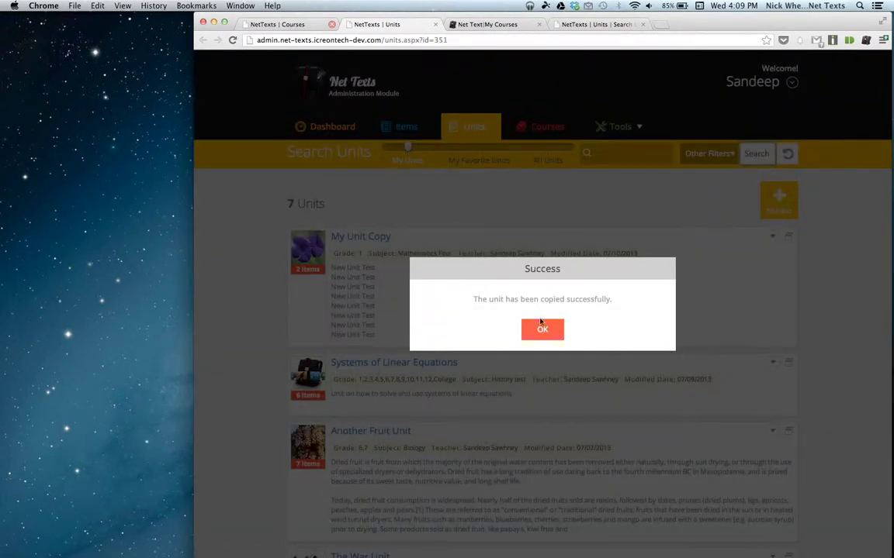
click(549, 330)
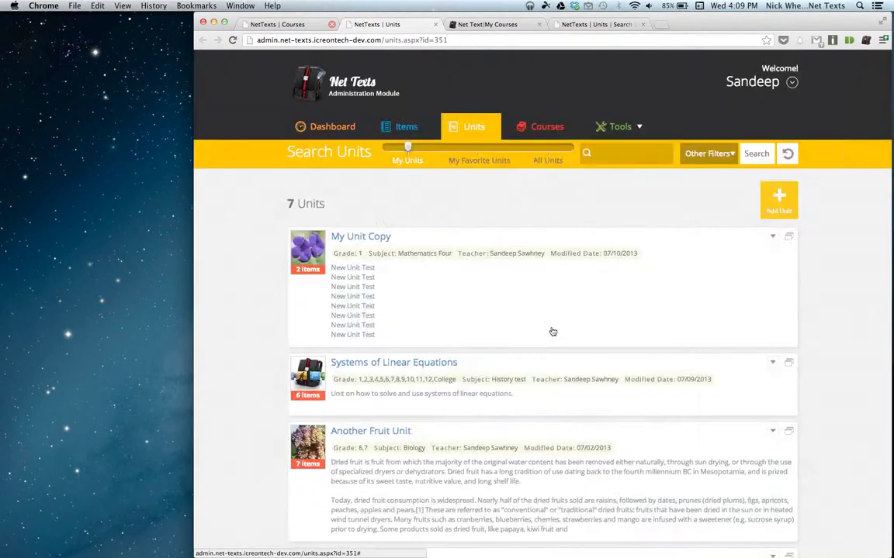
Show My Unit Copy's items and bring up its Add Items picker.
click(380, 237)
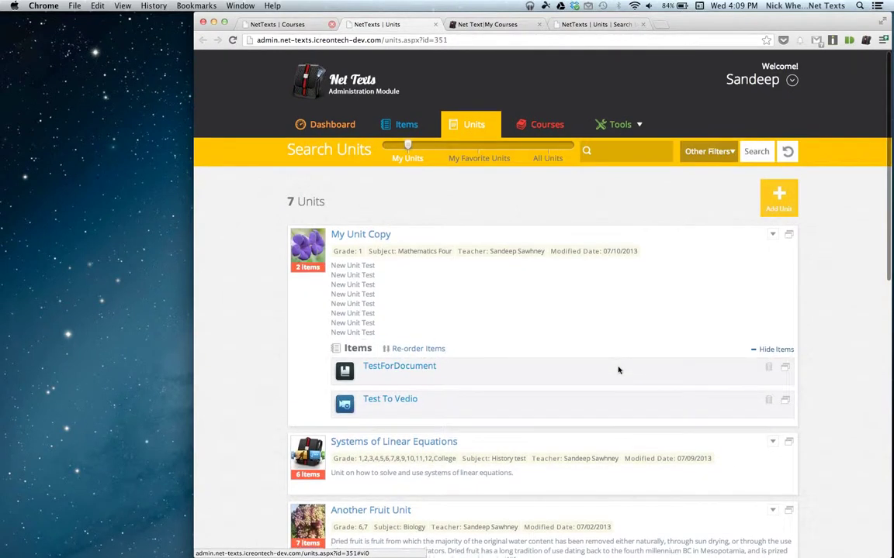
scroll(618, 370, down, 3)
scroll(559, 309, up, 3)
click(772, 213)
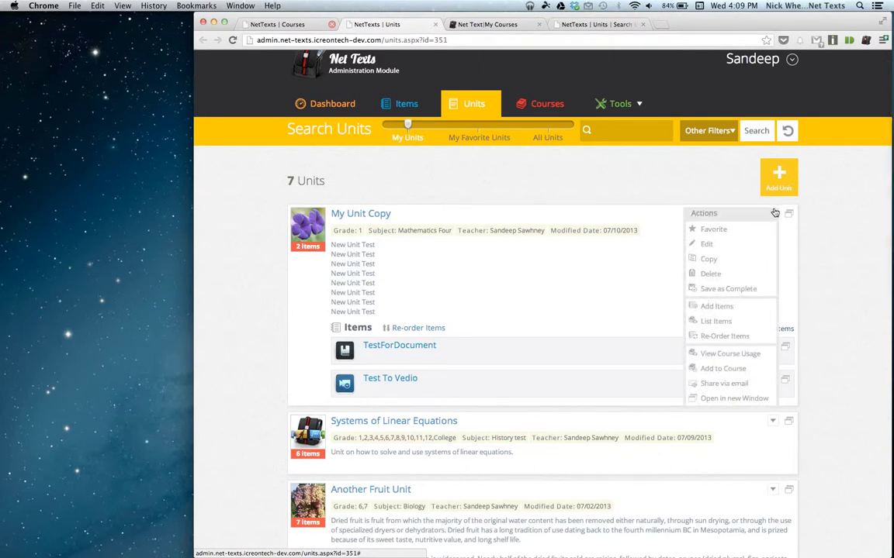
click(719, 307)
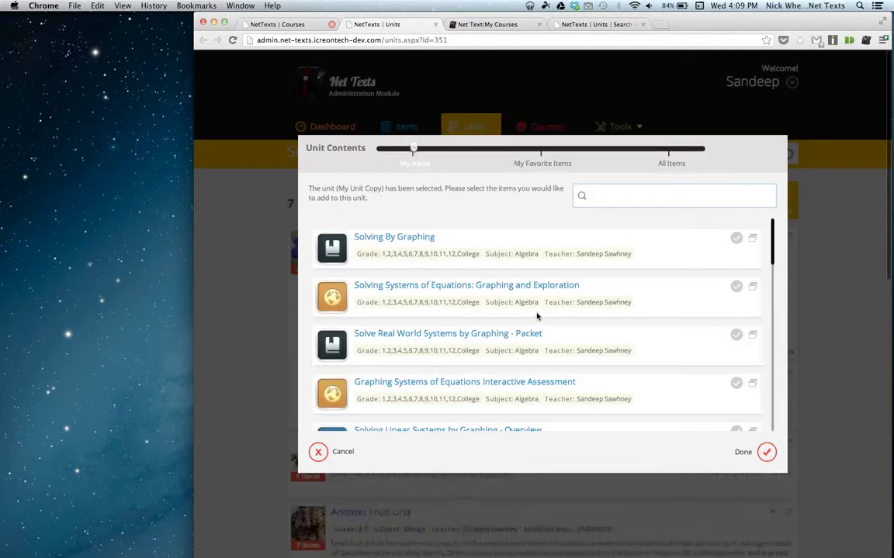
scroll(537, 315, down, 1)
scroll(536, 315, up, 1)
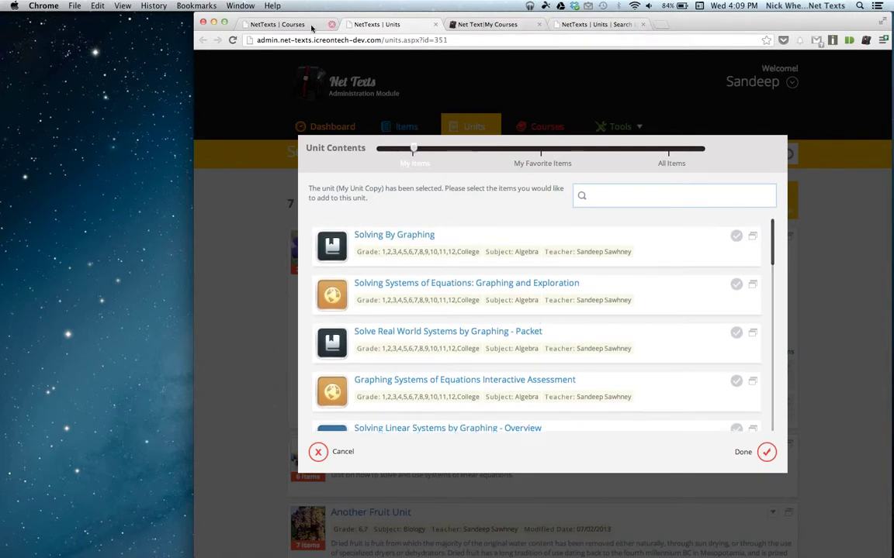
Compare with the old admin's Seeing Structure in Expressions unit editor, then return to the redesigned Units tab.
click(594, 24)
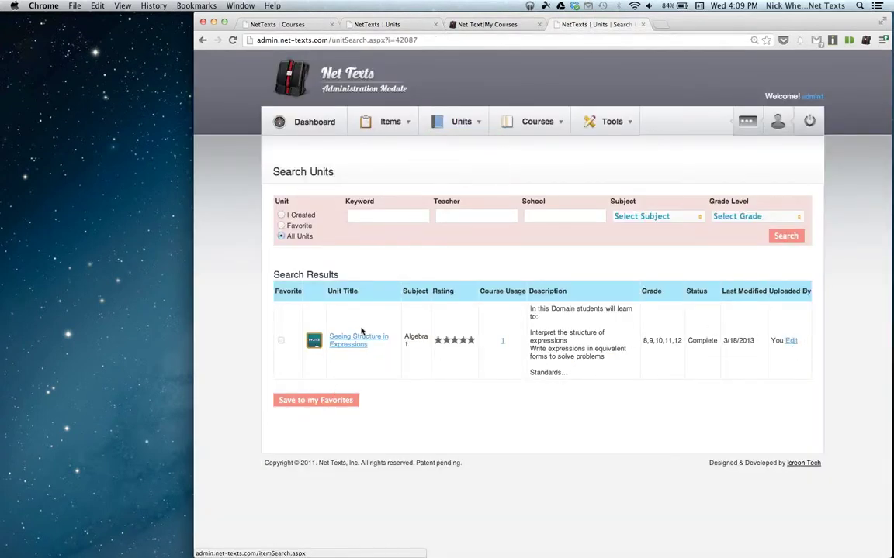
click(790, 342)
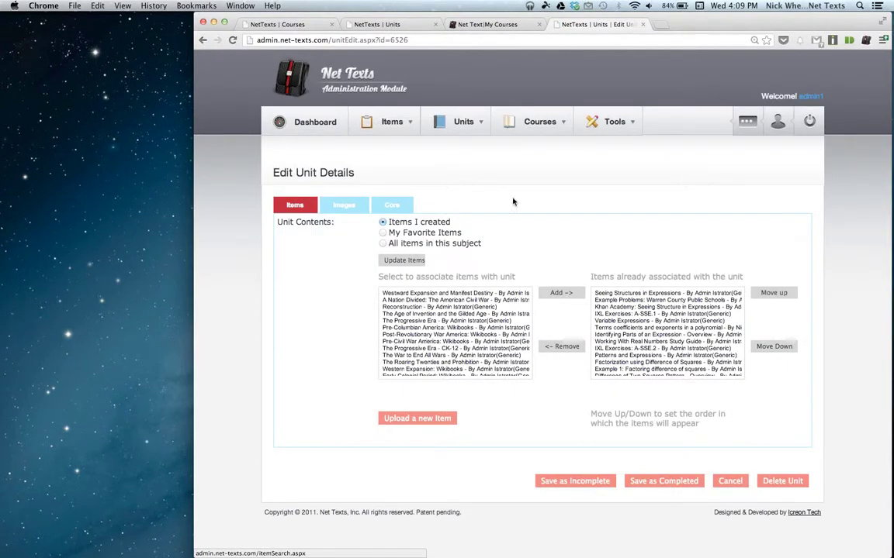
click(477, 348)
scroll(478, 348, down, 15)
scroll(477, 348, up, 8)
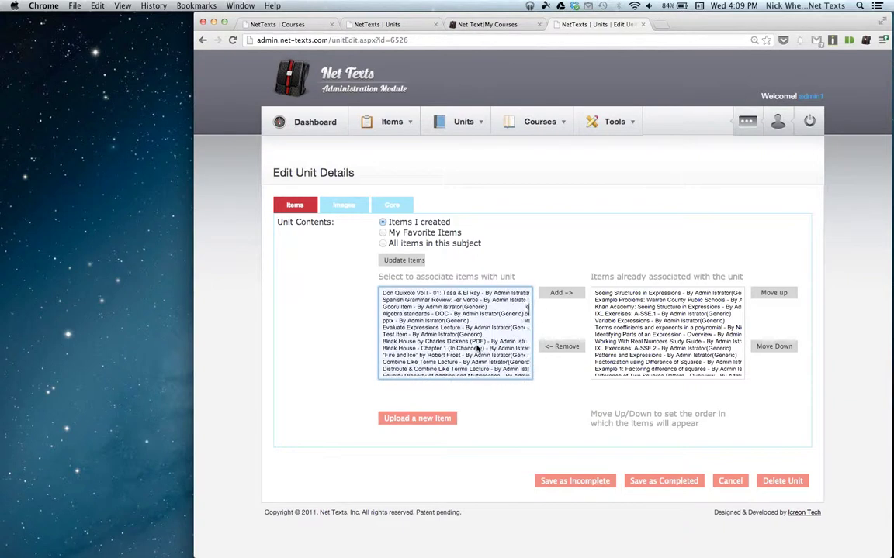
click(374, 26)
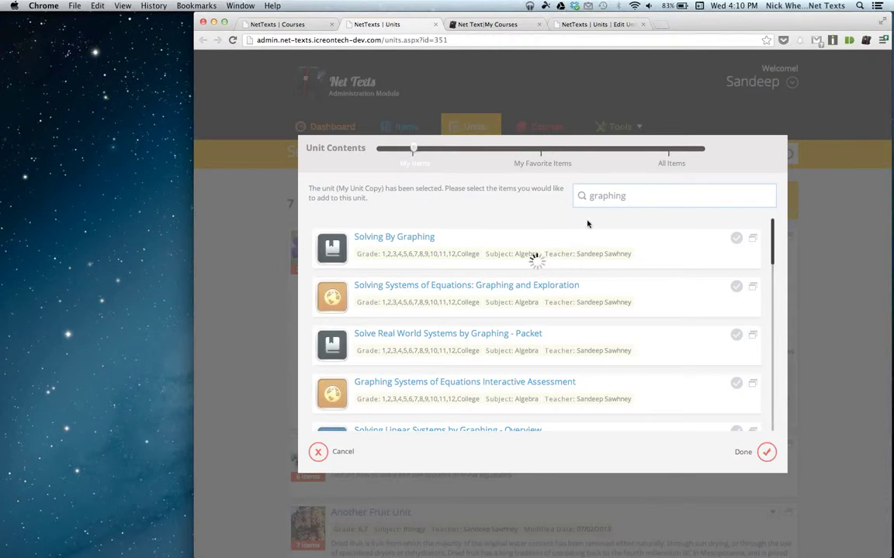
Add Solving Systems of Equations: Graphing and Exploration to My Unit Copy.
scroll(479, 283, down, 3)
scroll(481, 281, down, 2)
scroll(481, 281, up, 5)
scroll(481, 281, up, 2)
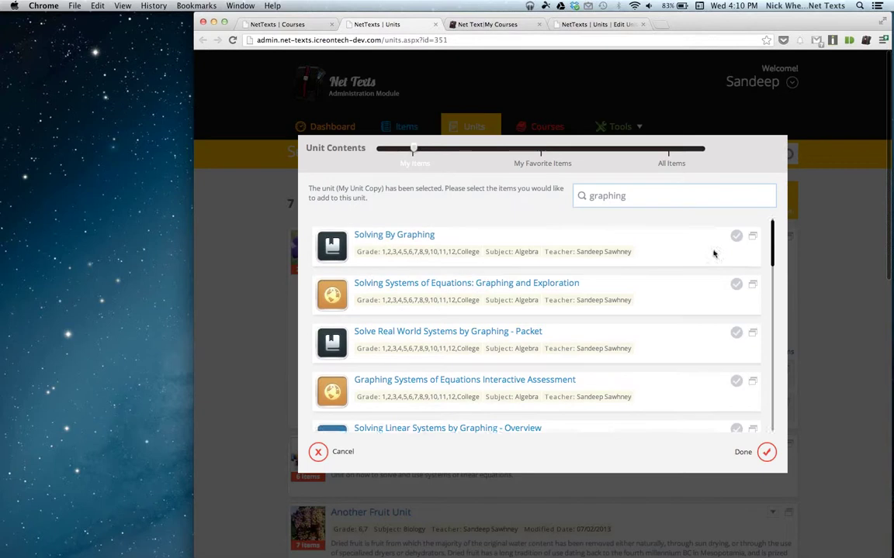
click(737, 288)
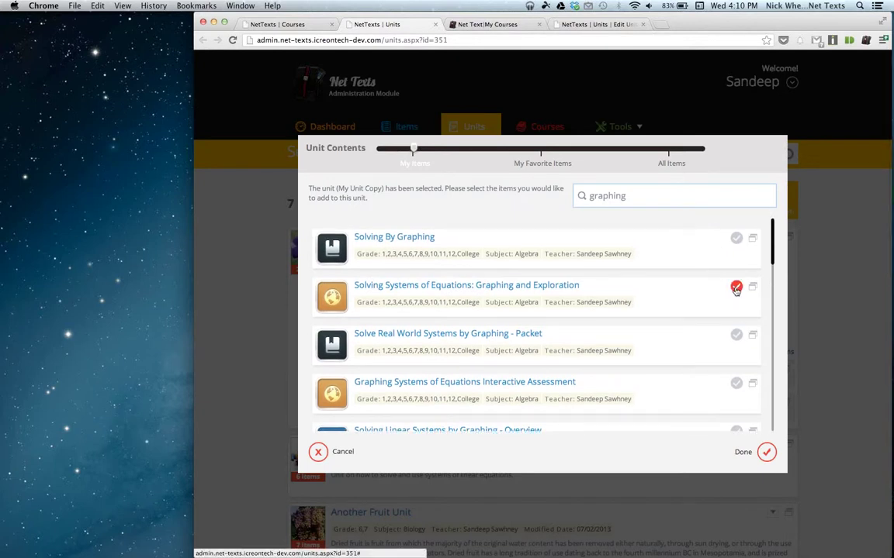
click(767, 453)
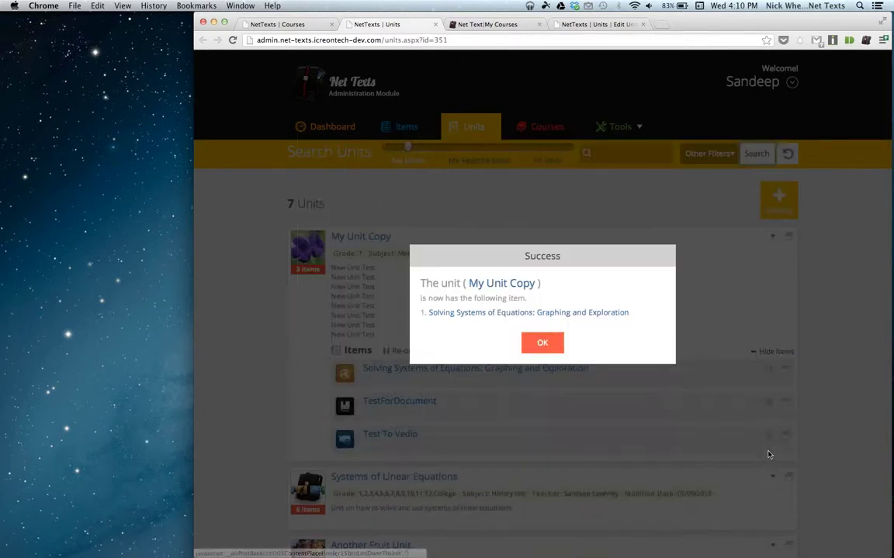
click(542, 343)
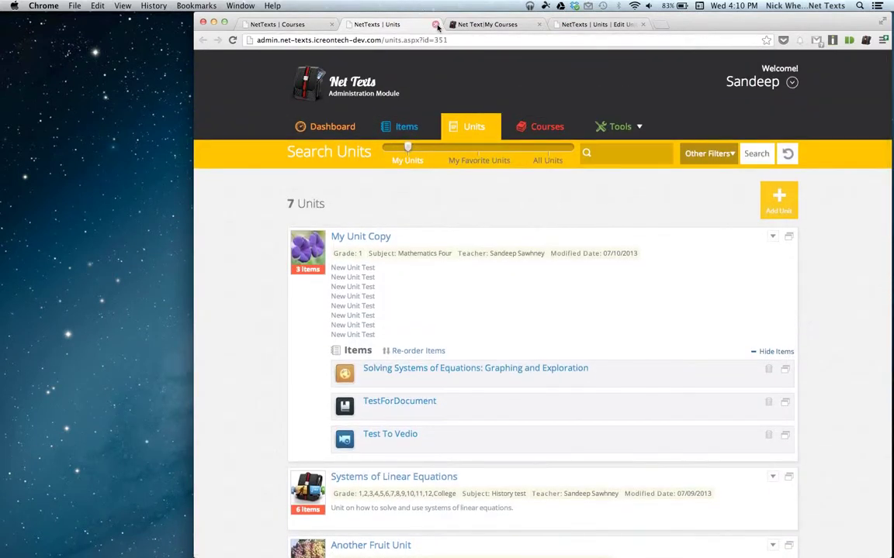
Close the Units tab, collapse Course 01 July's units, and go to the dashboard.
click(435, 25)
click(283, 23)
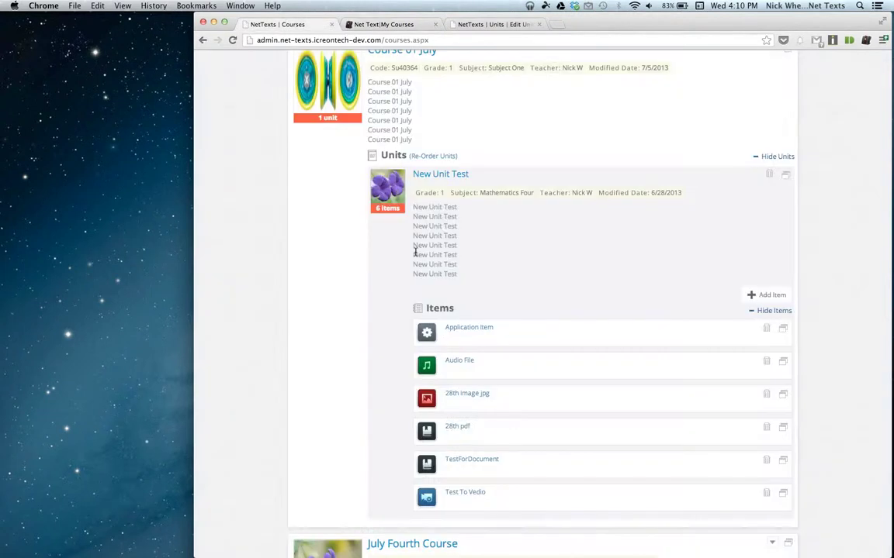
scroll(425, 160, up, 2)
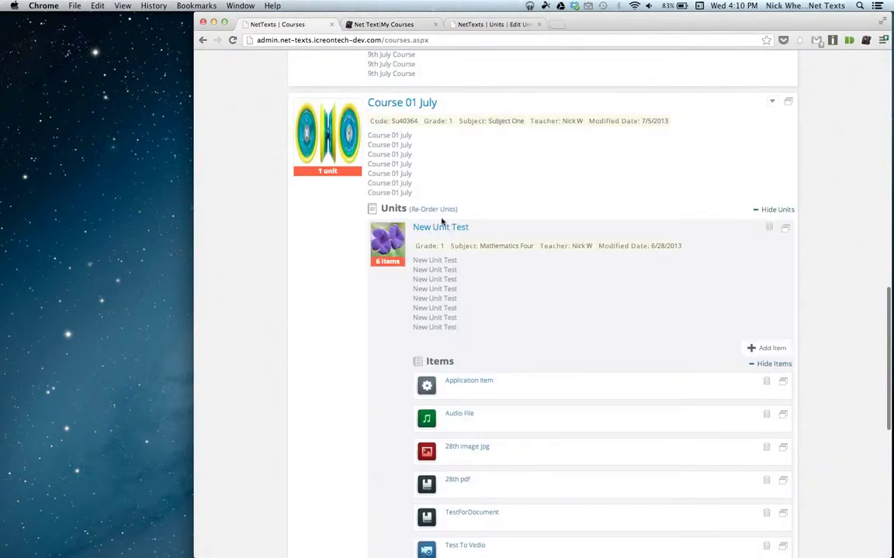
scroll(432, 224, down, 3)
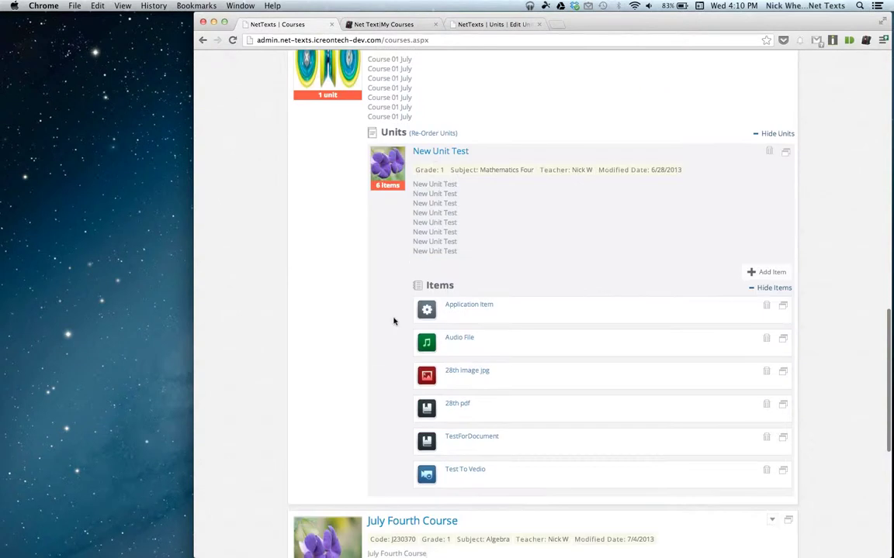
scroll(405, 225, up, 8)
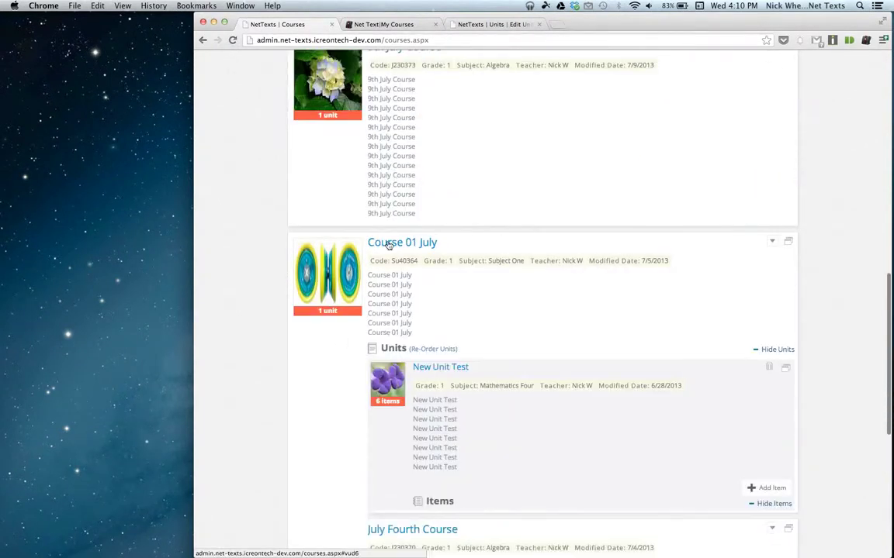
click(389, 245)
scroll(405, 309, down, 8)
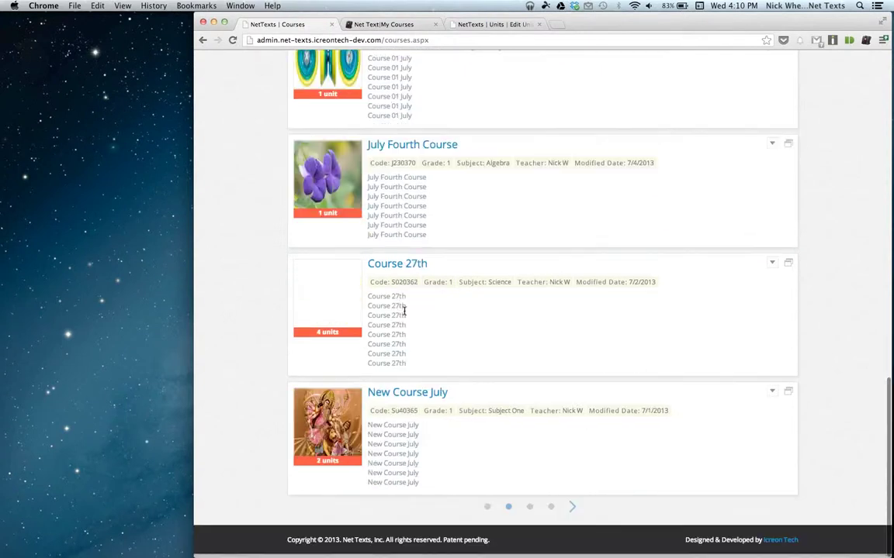
scroll(404, 311, up, 15)
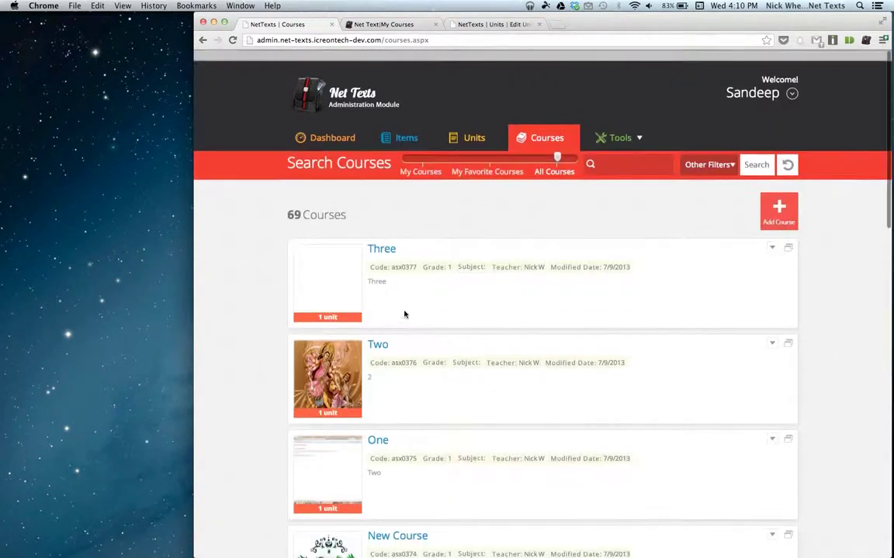
click(337, 129)
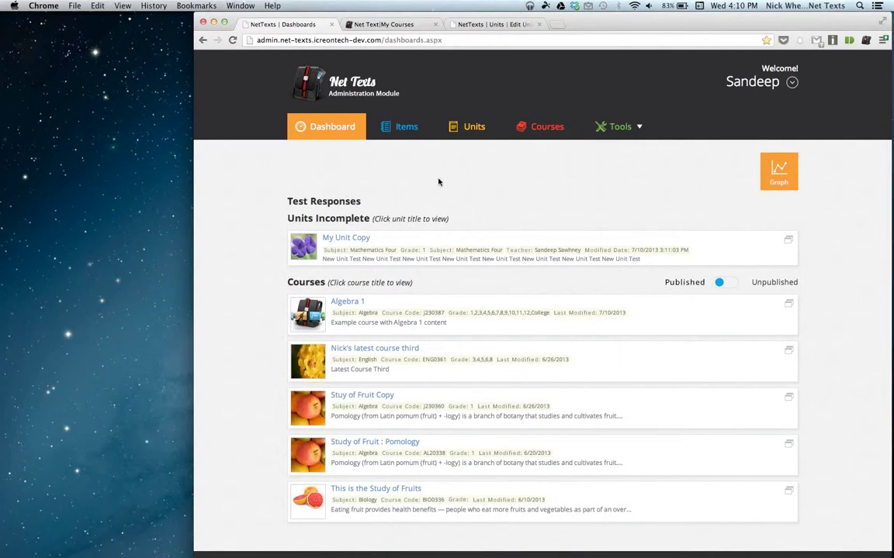
Open the usage graphs and read the Top 20 Courses Viewed and Downloaded values.
click(781, 171)
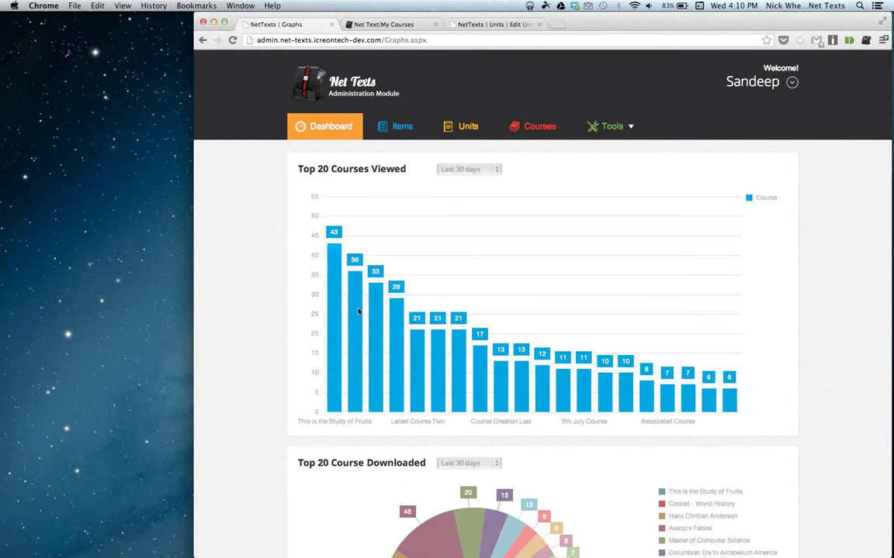
mouse_move(359, 310)
scroll(261, 210, down, 2)
scroll(261, 210, up, 2)
mouse_move(337, 259)
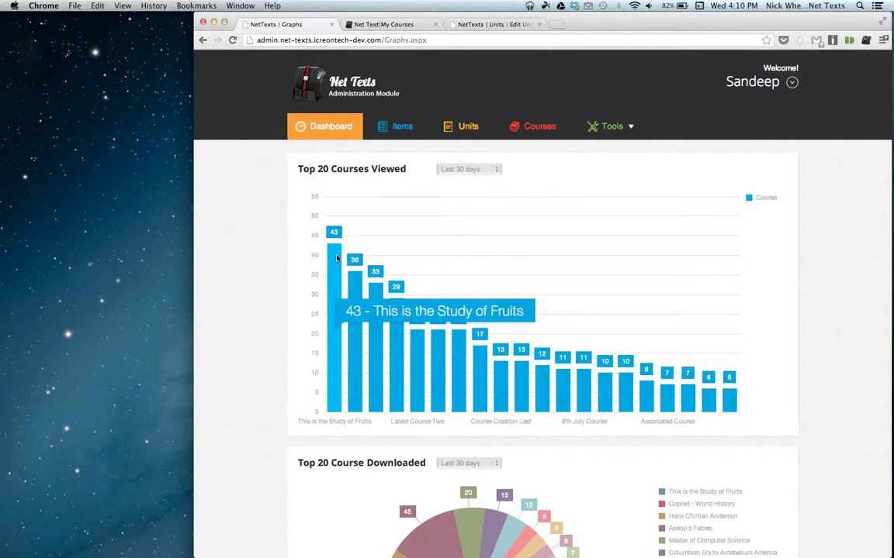
scroll(338, 259, down, 2)
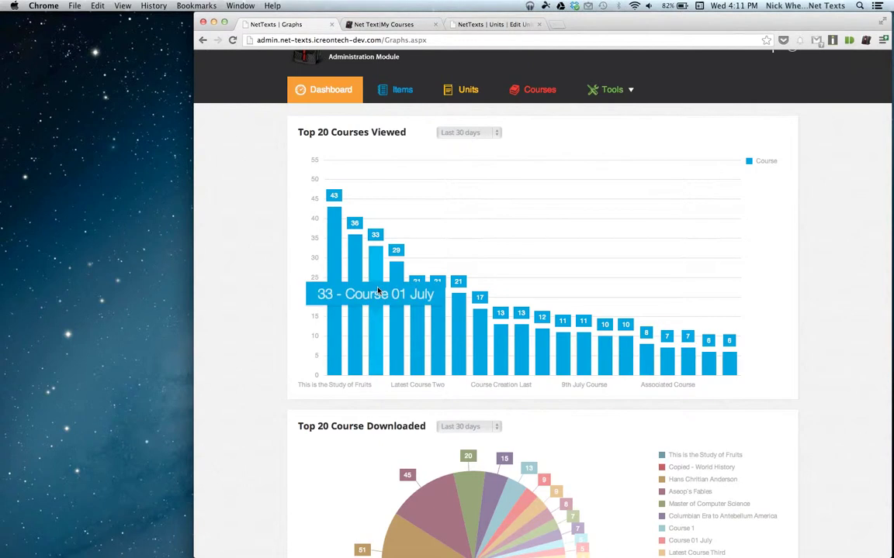
scroll(378, 291, down, 3)
scroll(379, 291, down, 4)
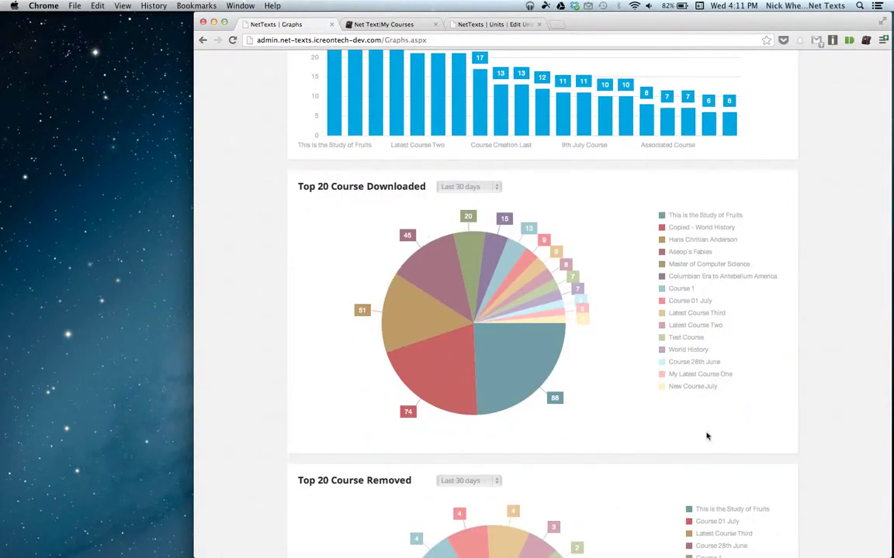
mouse_move(711, 388)
mouse_move(532, 384)
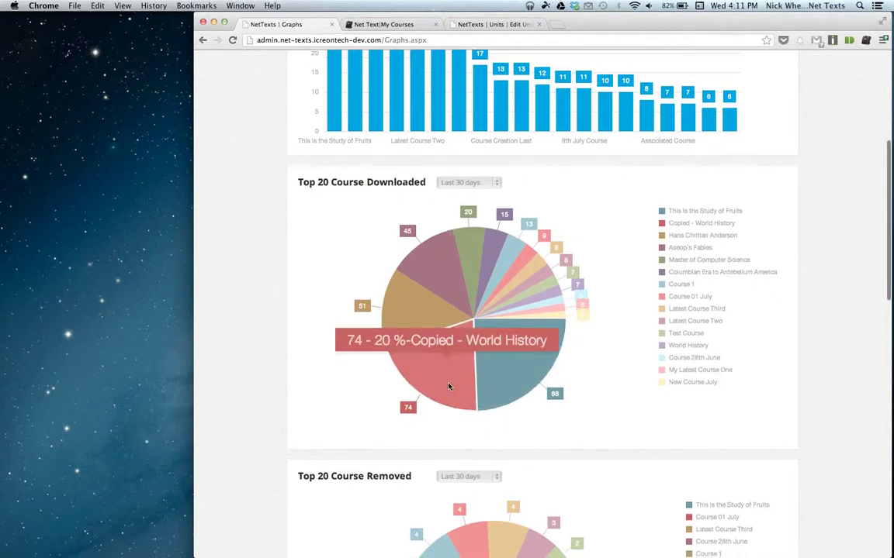
Review the removed-courses, searched-keywords and iOS/Android charts, reading bar and slice values.
scroll(449, 388, down, 3)
scroll(450, 372, down, 4)
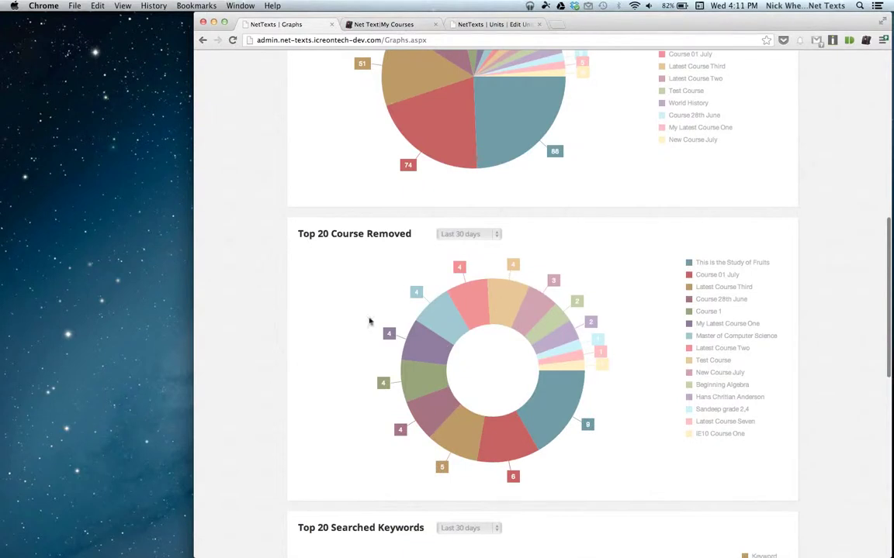
scroll(368, 318, down, 10)
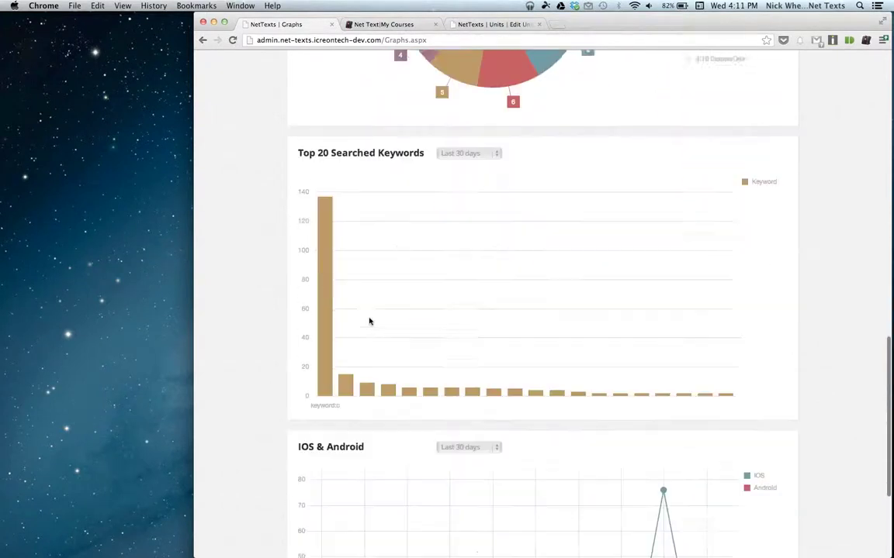
mouse_move(348, 383)
scroll(647, 251, down, 5)
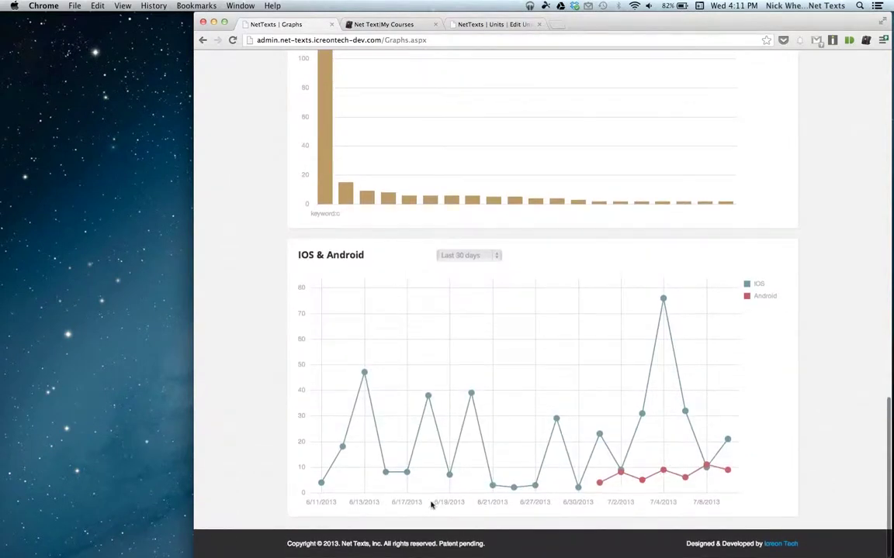
mouse_move(663, 299)
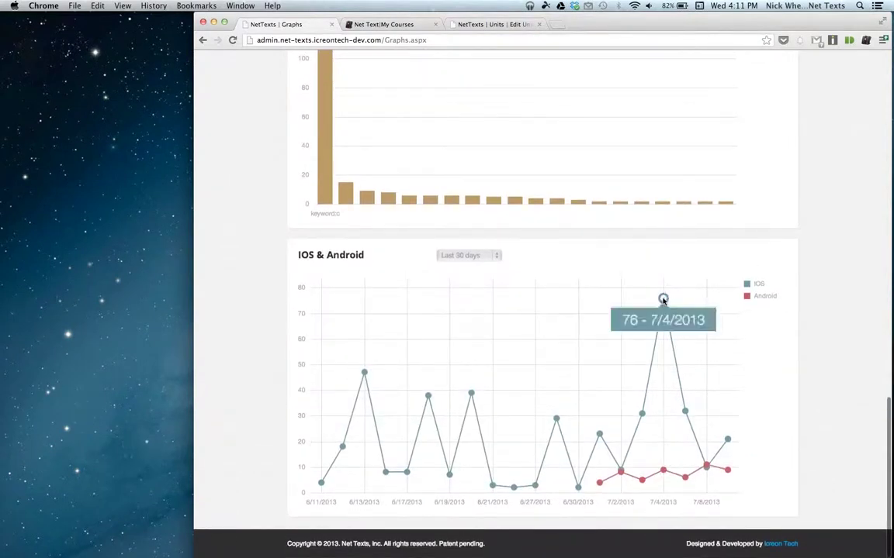
mouse_move(663, 472)
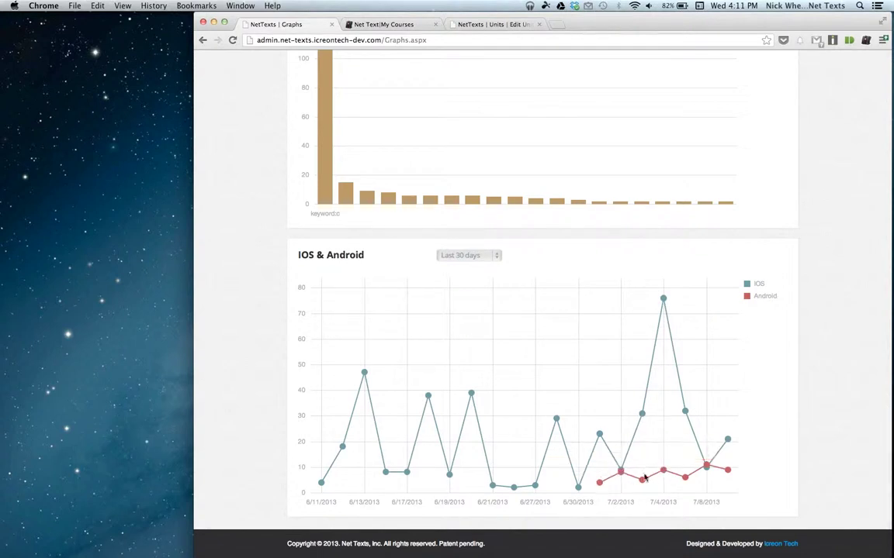
scroll(796, 386, up, 10)
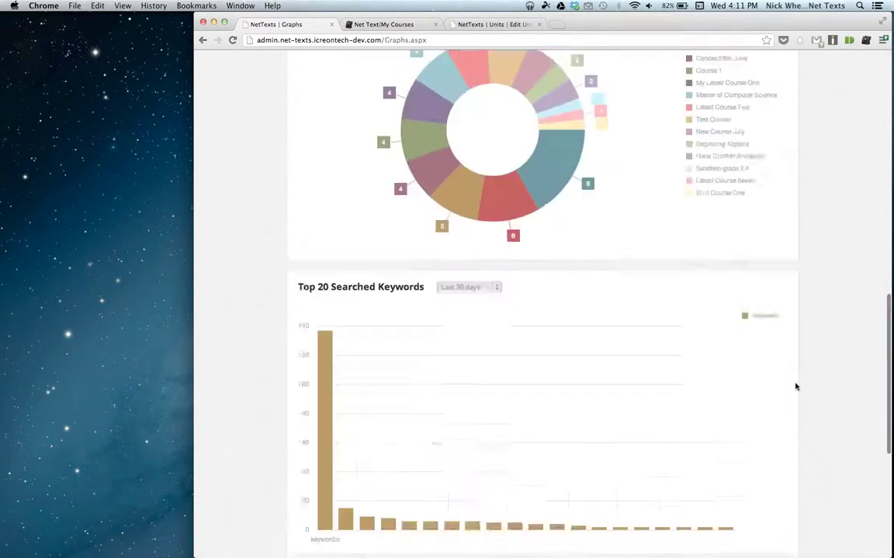
scroll(795, 386, up, 4)
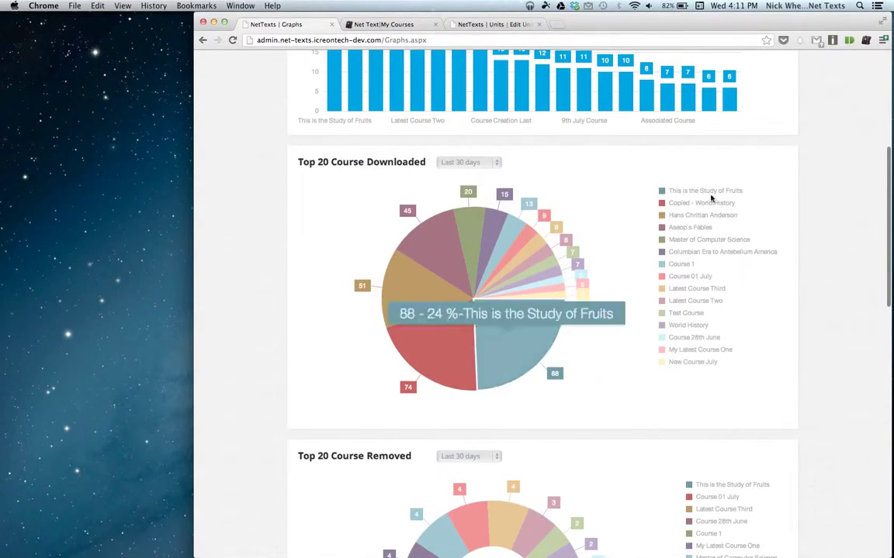
scroll(713, 202, up, 4)
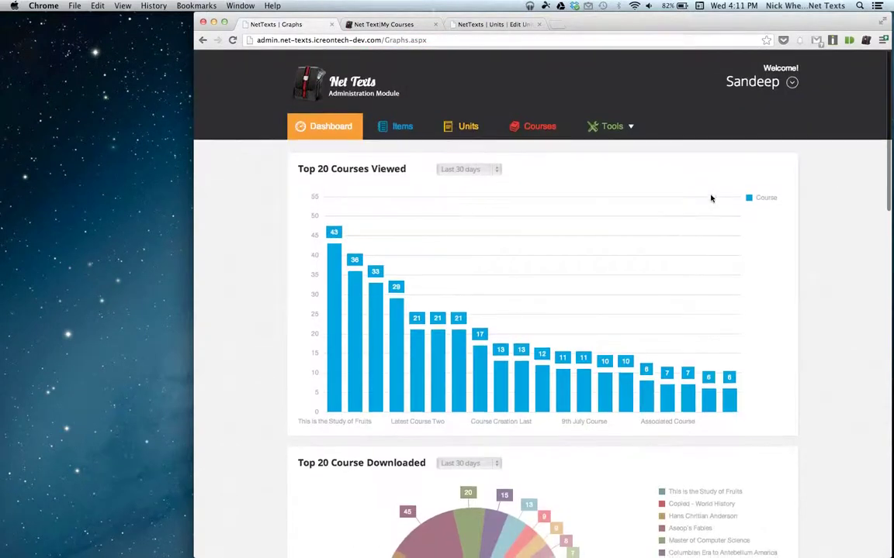
scroll(710, 198, down, 14)
scroll(710, 198, up, 4)
scroll(711, 198, up, 10)
scroll(710, 199, down, 10)
scroll(711, 199, up, 9)
scroll(710, 199, up, 1)
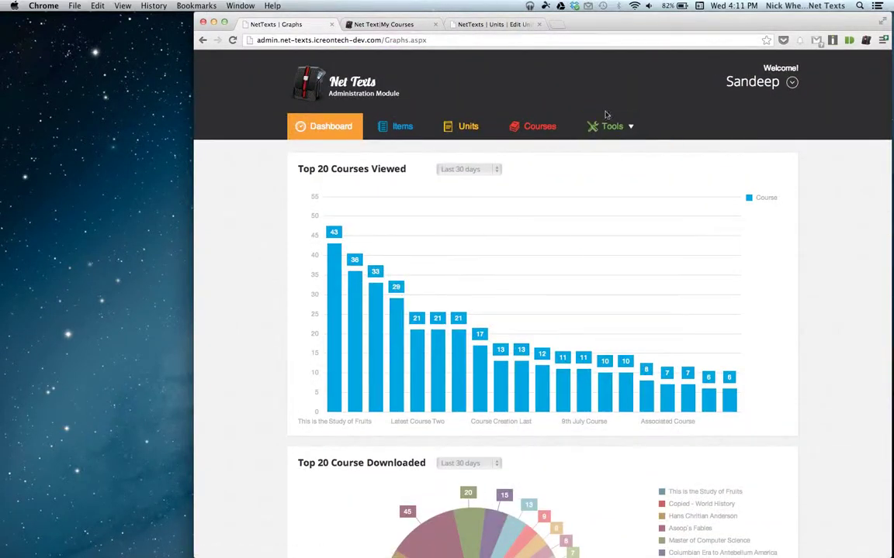
mouse_move(611, 133)
click(3, 421)
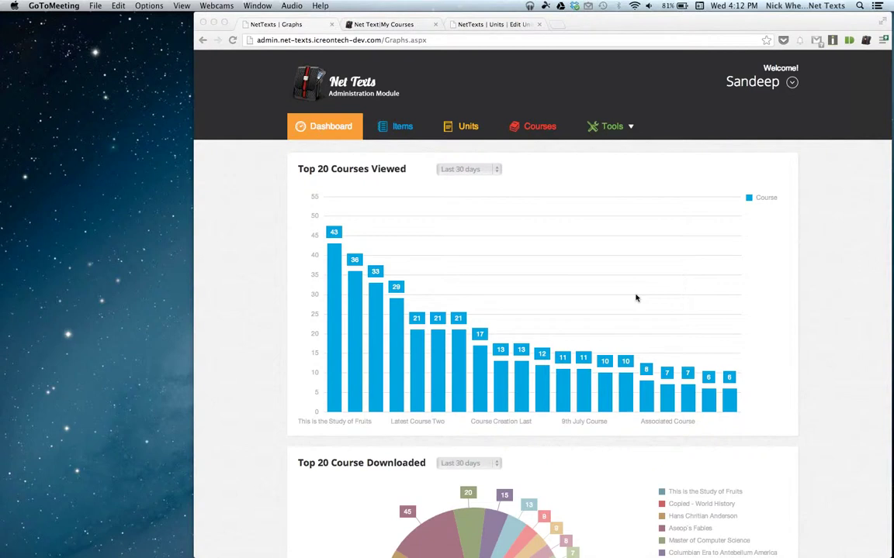
click(532, 130)
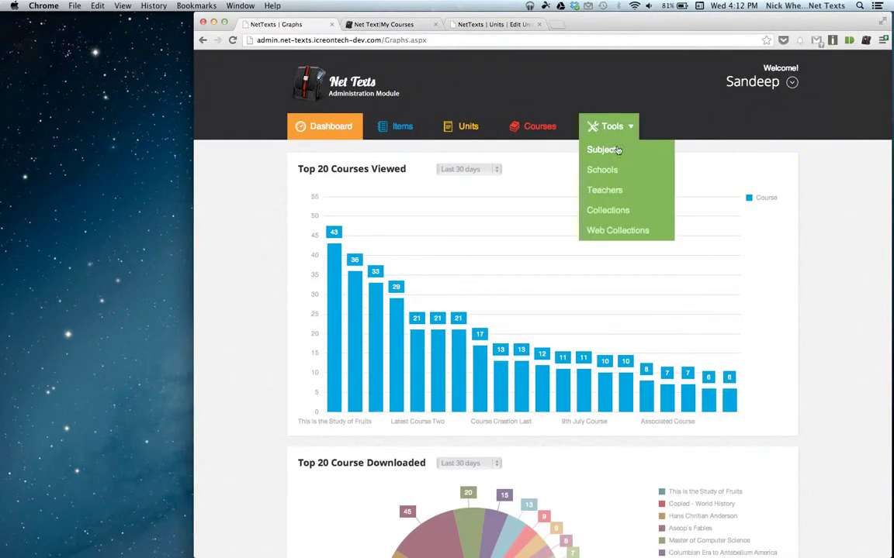
In the items list, expand Solving By Graphing and preview its worksheet.
click(397, 128)
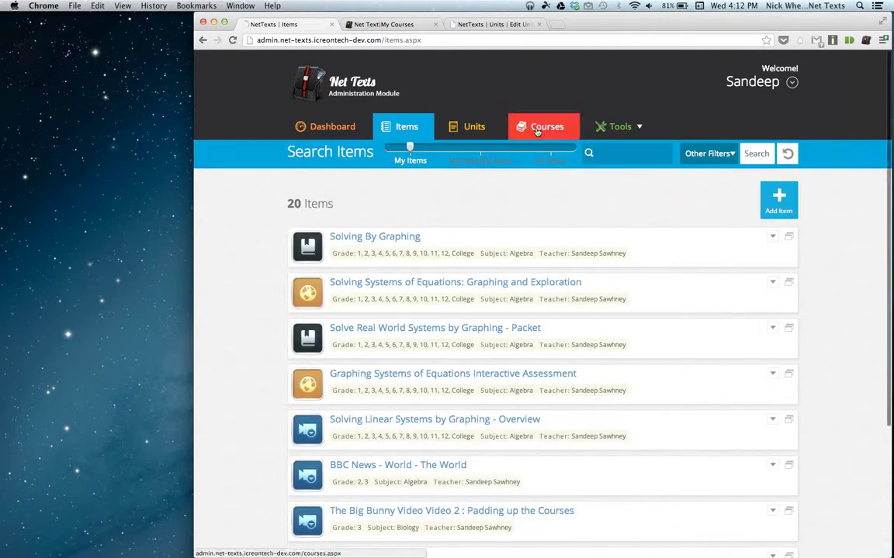
scroll(543, 221, down, 1)
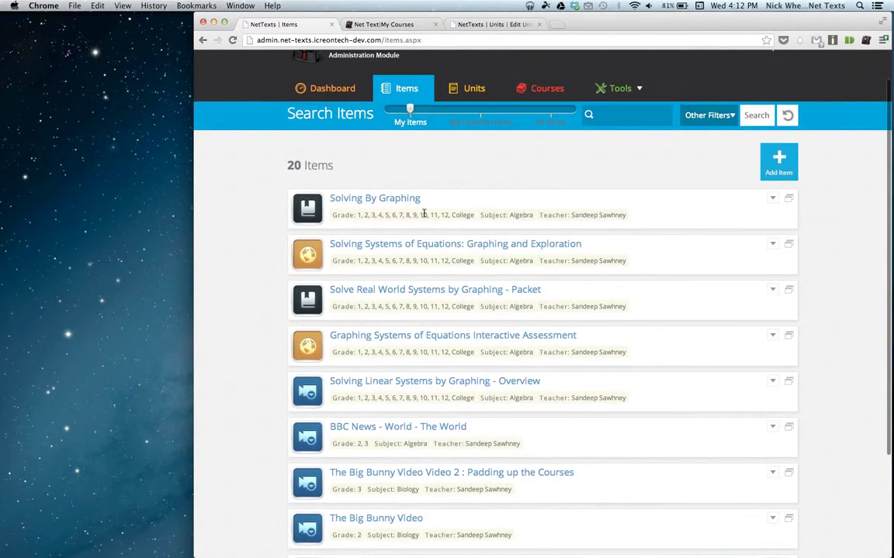
click(407, 200)
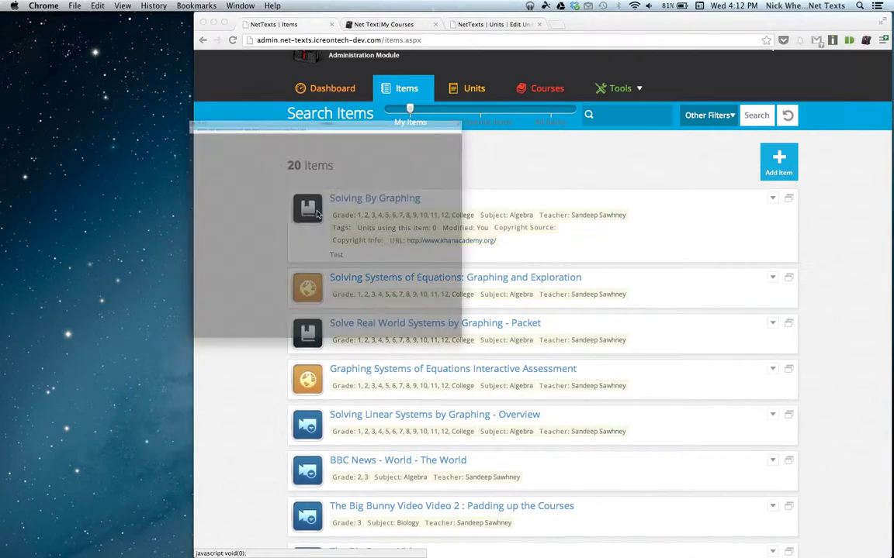
click(316, 215)
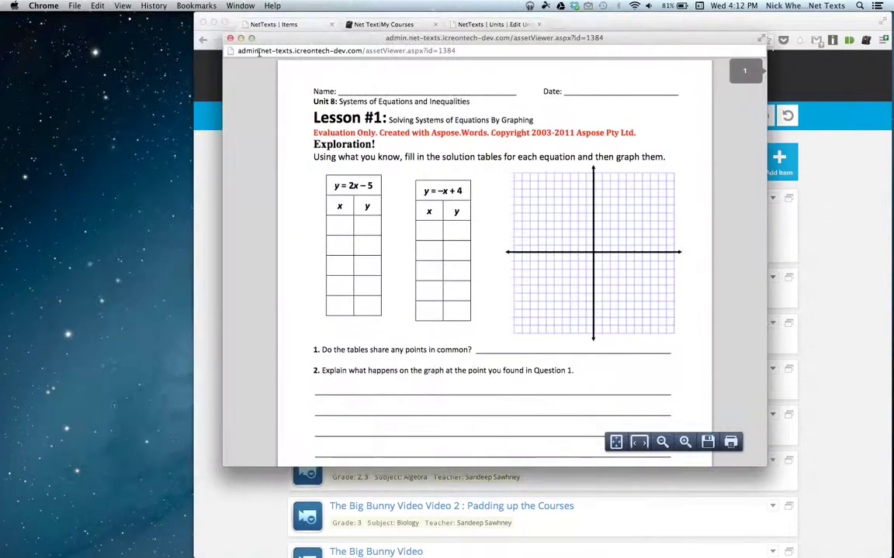
click(206, 38)
Add Solving By Graphing to the My Unit Copy unit.
click(772, 199)
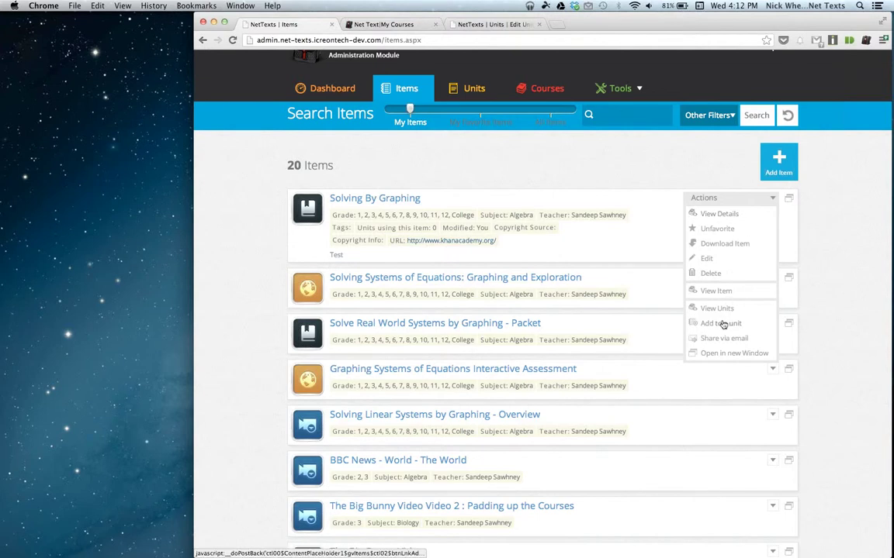
click(722, 324)
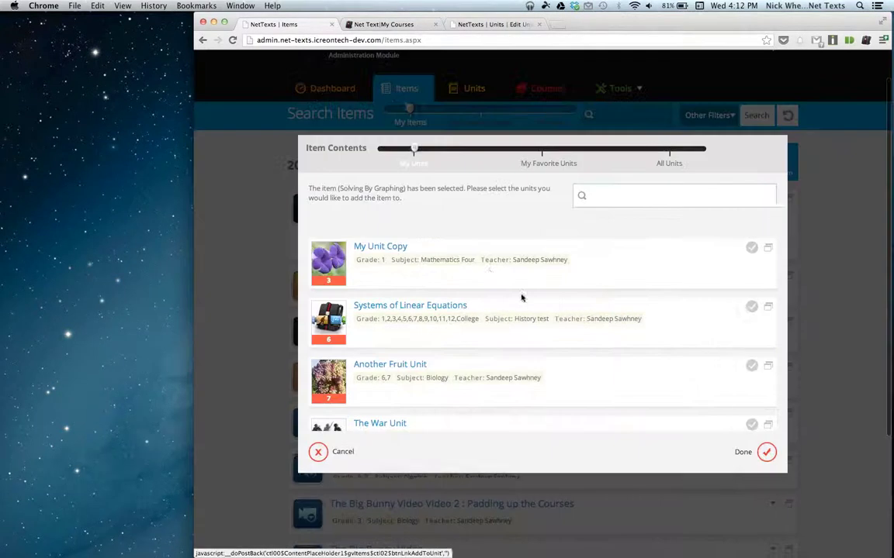
click(734, 248)
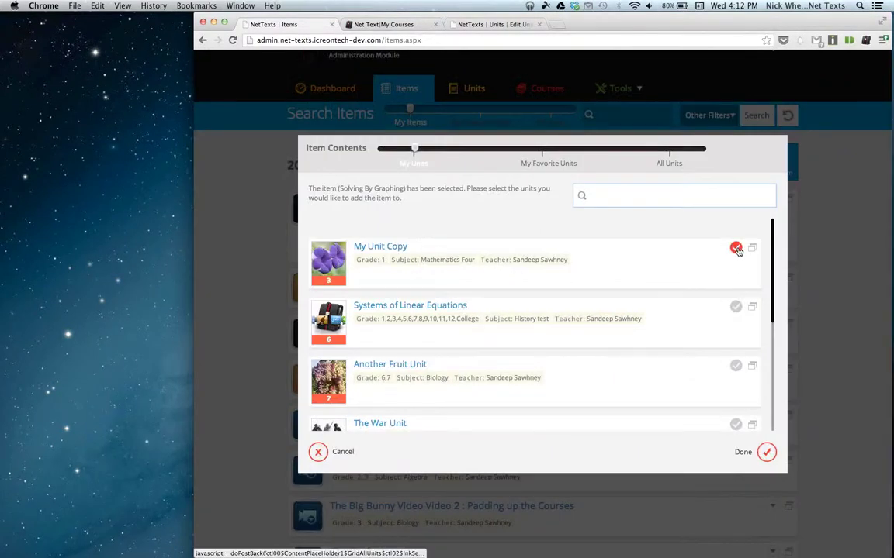
click(766, 453)
click(540, 343)
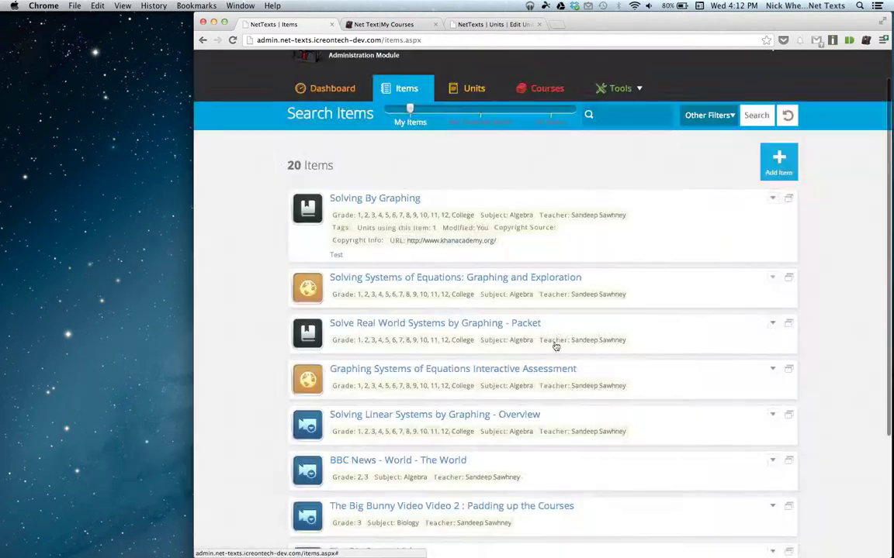
View the units using Solving By Graphing and open My Unit Copy's page.
click(772, 198)
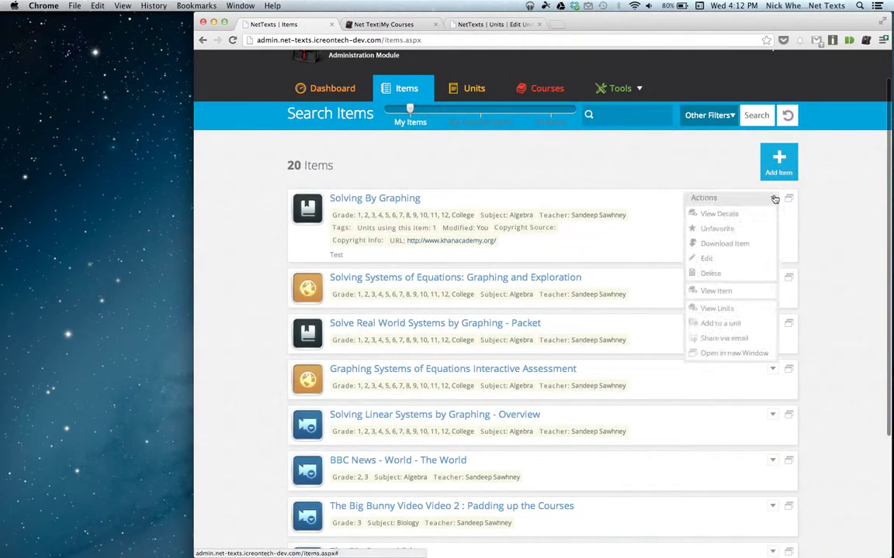
click(718, 310)
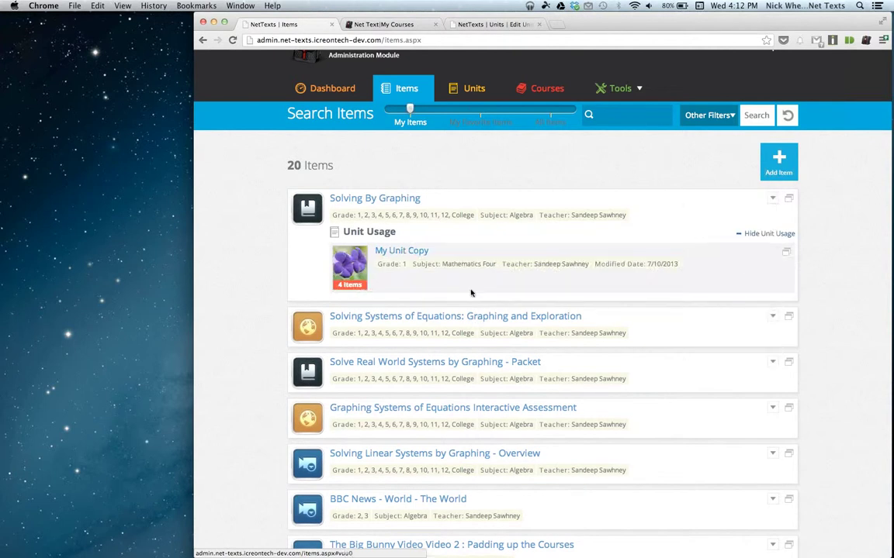
click(786, 252)
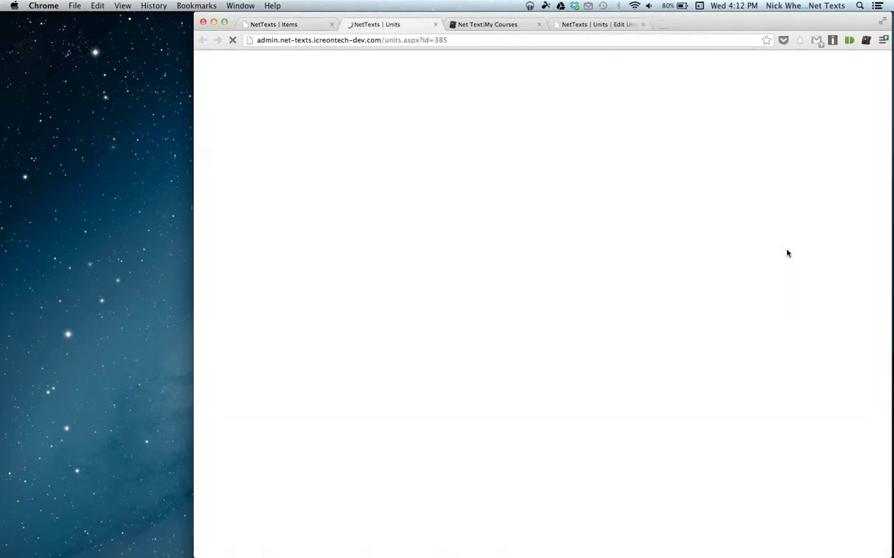
Add Solve Real World Systems by Graphing - Packet to My Unit Copy, bringing it to 5 items.
scroll(399, 189, down, 4)
scroll(399, 189, up, 4)
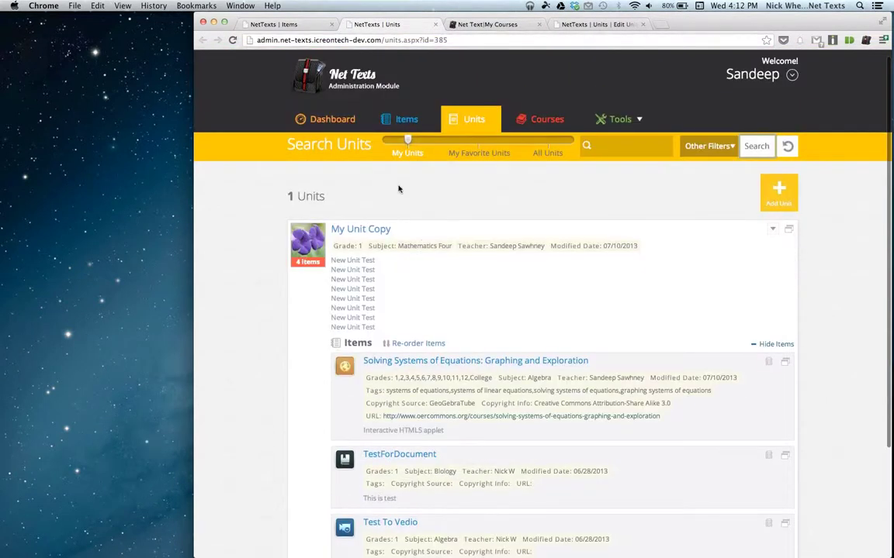
scroll(504, 302, down, 2)
click(772, 149)
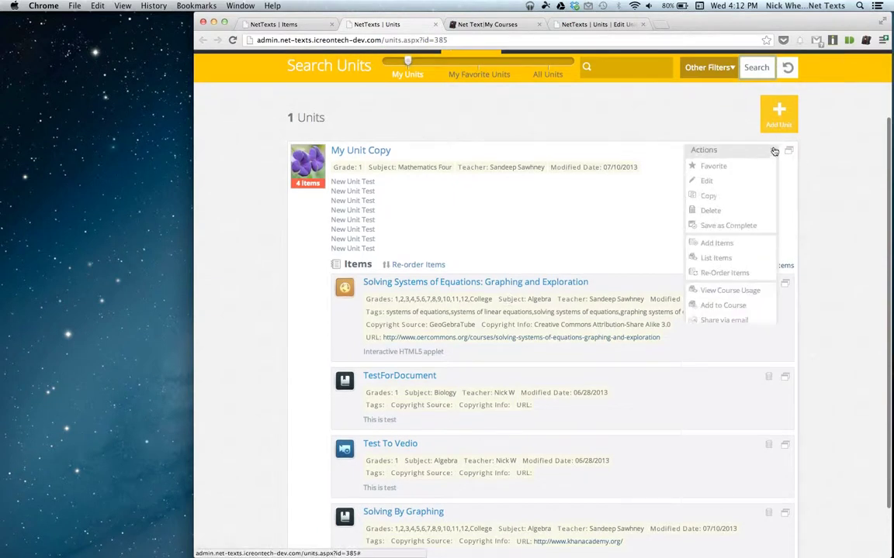
click(721, 243)
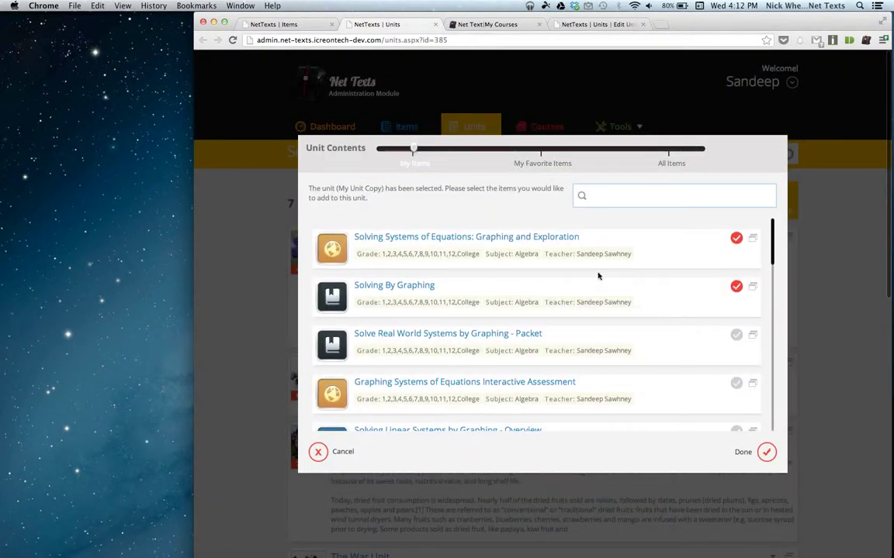
scroll(598, 277, down, 1)
click(734, 326)
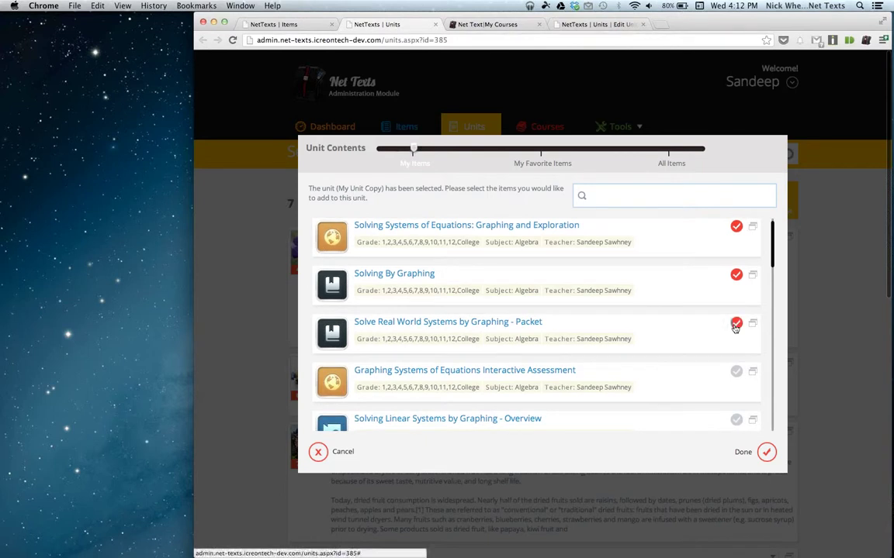
click(767, 453)
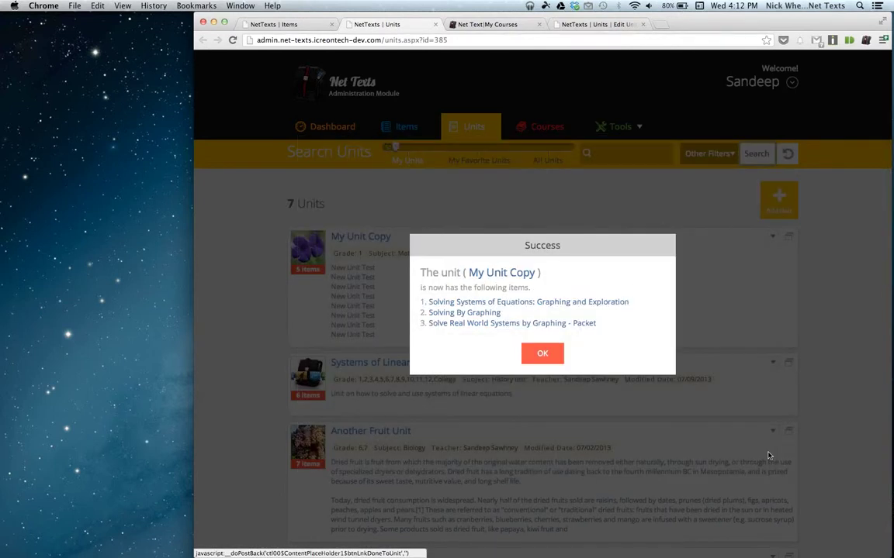
click(4, 333)
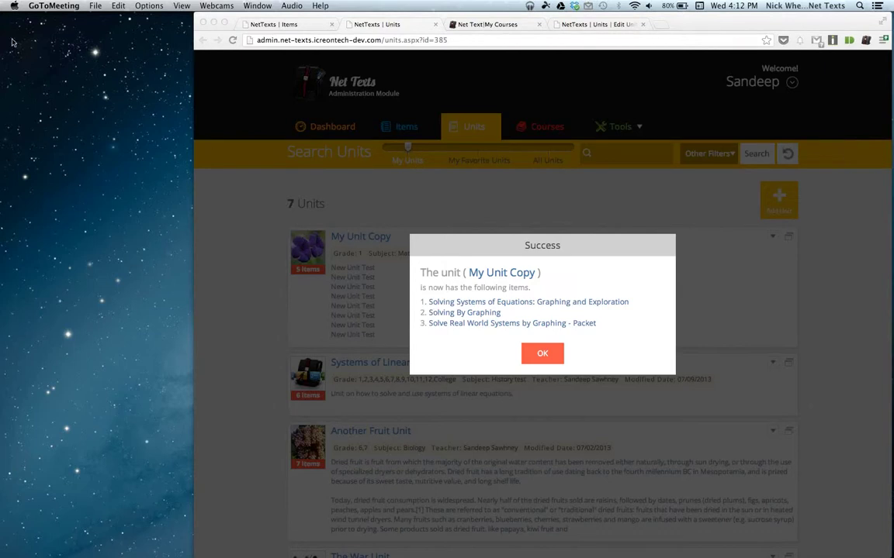
click(548, 361)
click(542, 355)
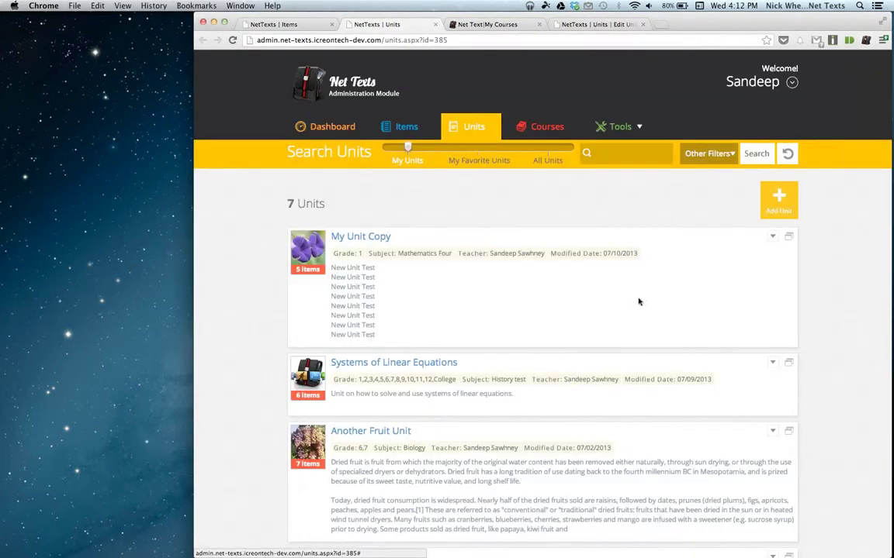
View the course usage of My Unit Copy and of Systems of Linear Equations.
click(774, 238)
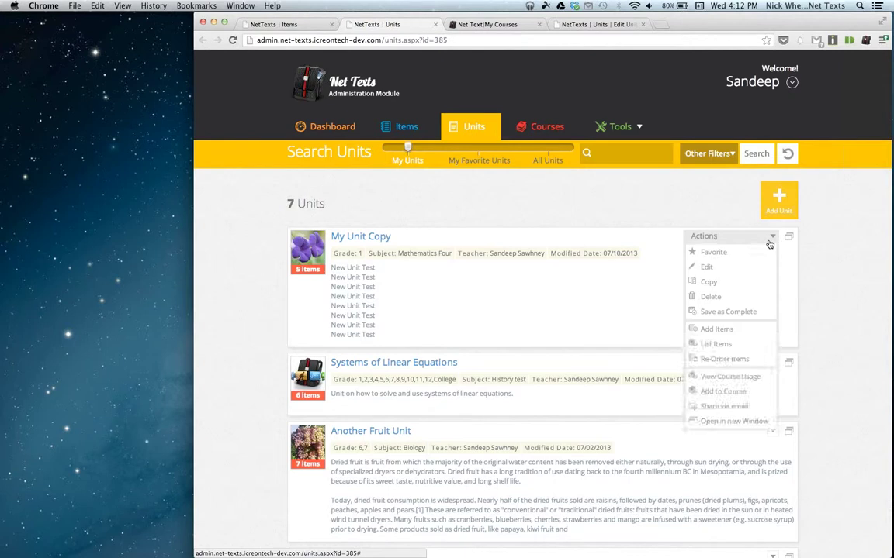
click(730, 377)
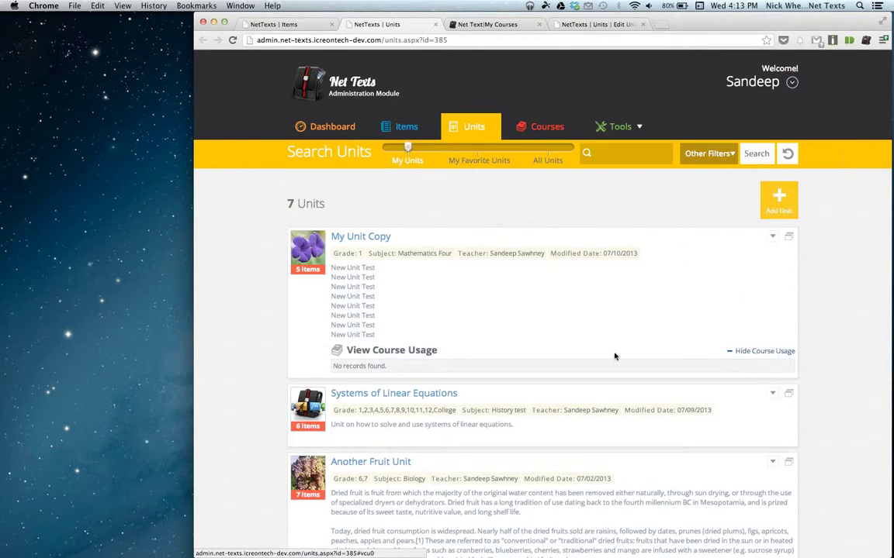
scroll(614, 355, down, 3)
click(725, 295)
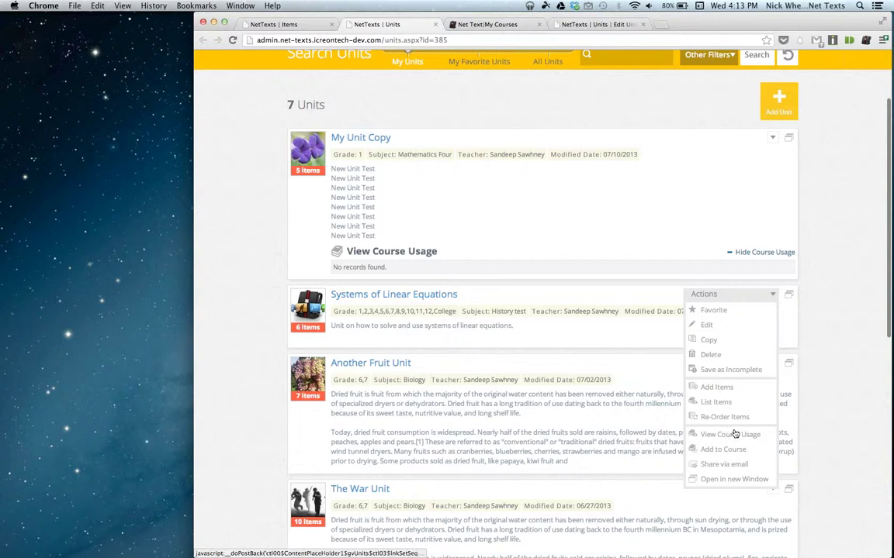
click(730, 434)
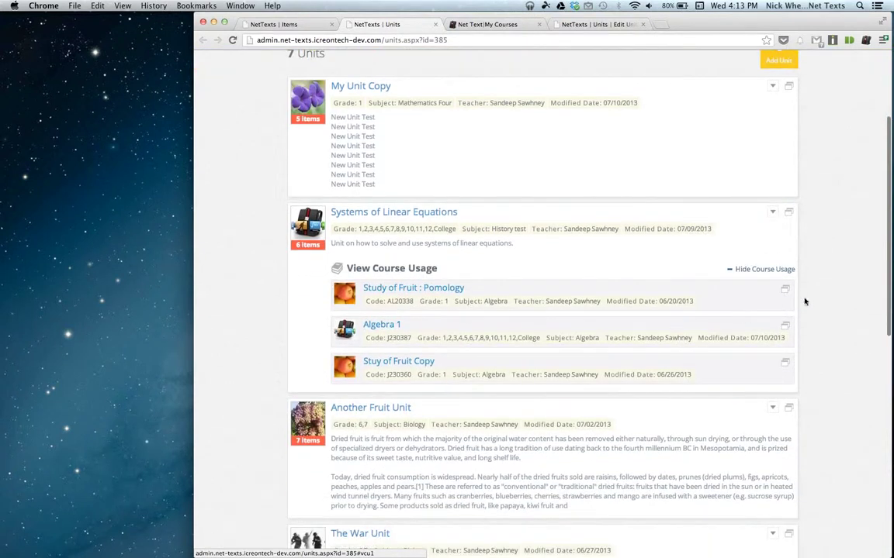
Open the Study of Fruit : Pomology course and look through its 5 units.
click(783, 291)
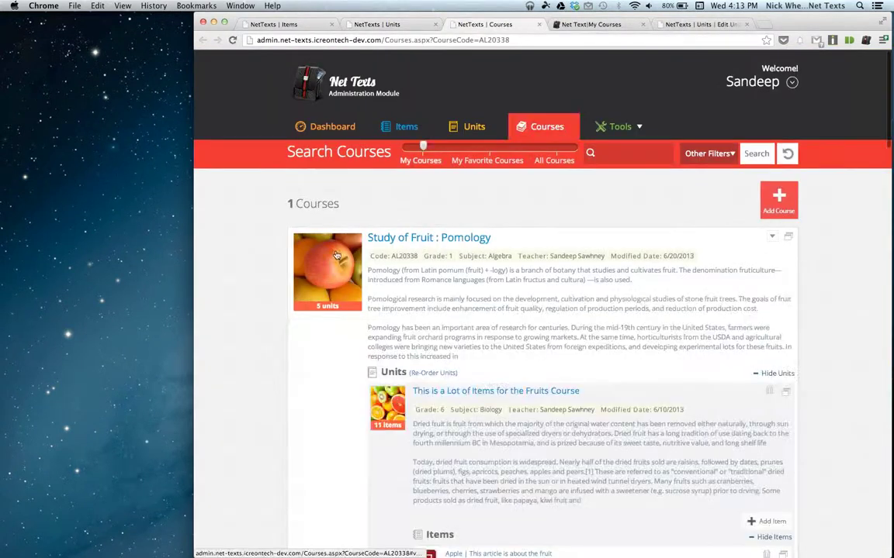
scroll(335, 255, down, 10)
scroll(335, 254, down, 10)
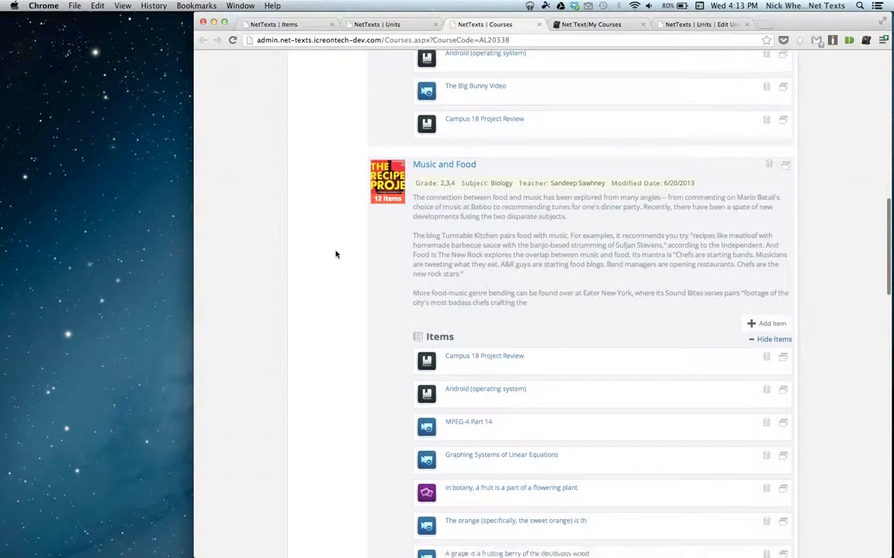
scroll(335, 254, down, 10)
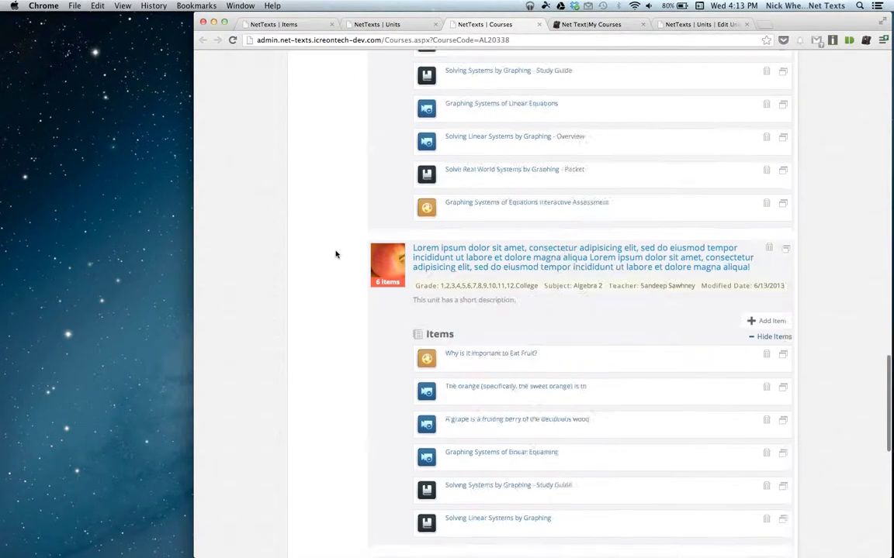
scroll(335, 255, up, 15)
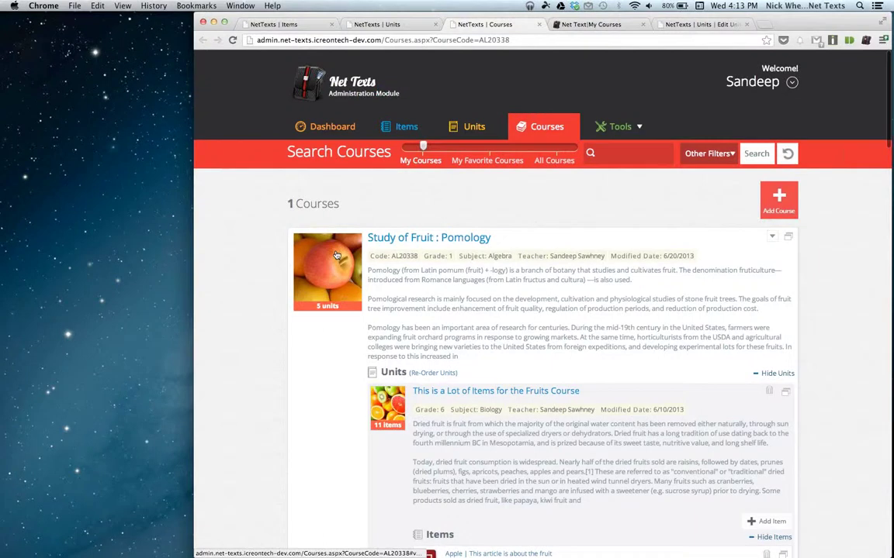
Close the Pomology course, Units and Items tabs.
click(539, 24)
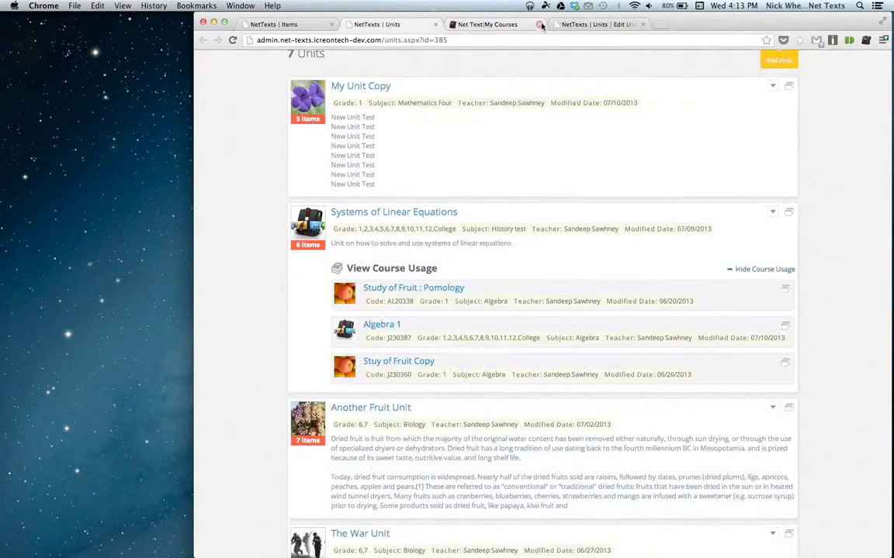
click(435, 25)
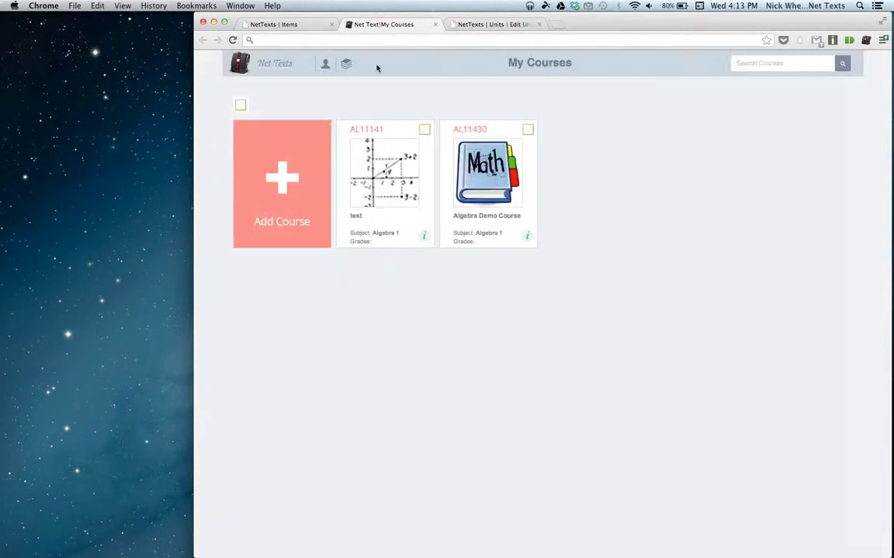
click(270, 25)
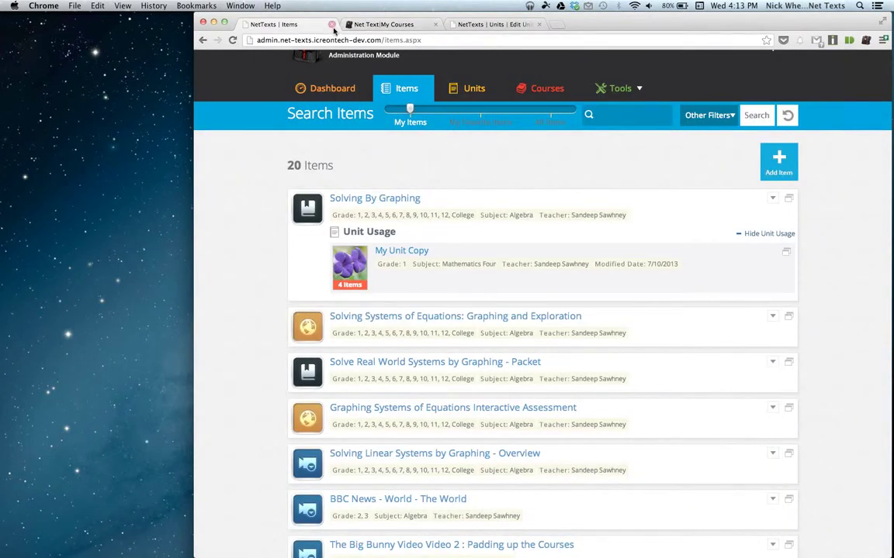
click(332, 25)
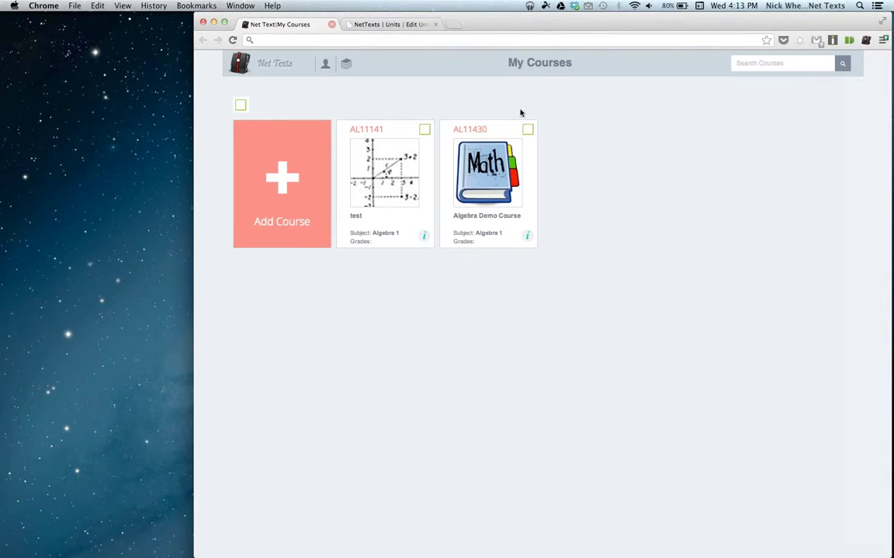
Open net-texts.com in a new tab and load its Courses collections page.
click(454, 25)
text(net-texts.com)
key(Return)
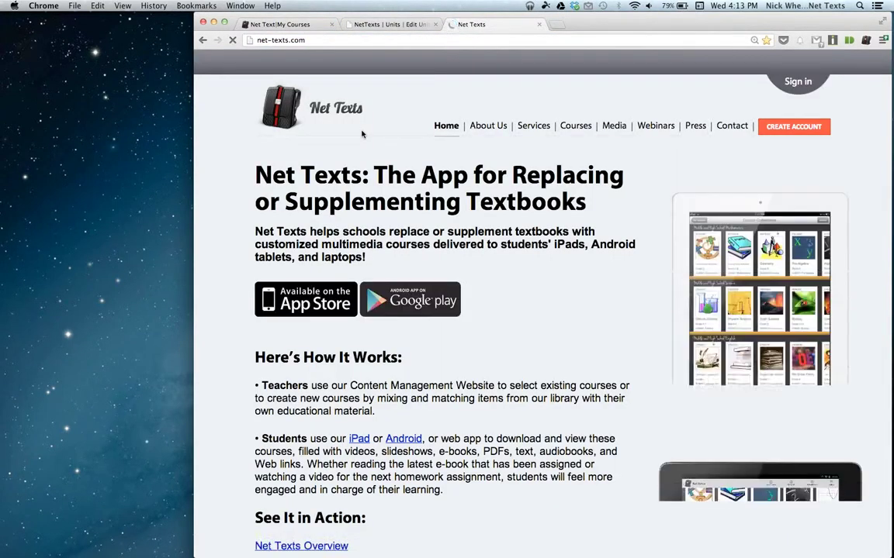
click(576, 126)
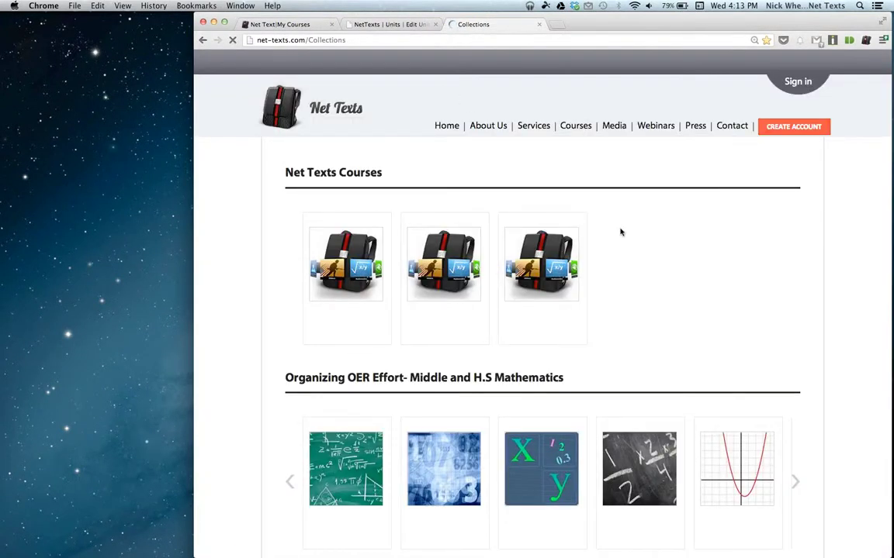
scroll(425, 353, down, 3)
Open the Developmental Mathematics course page and look over its 8 units.
click(344, 370)
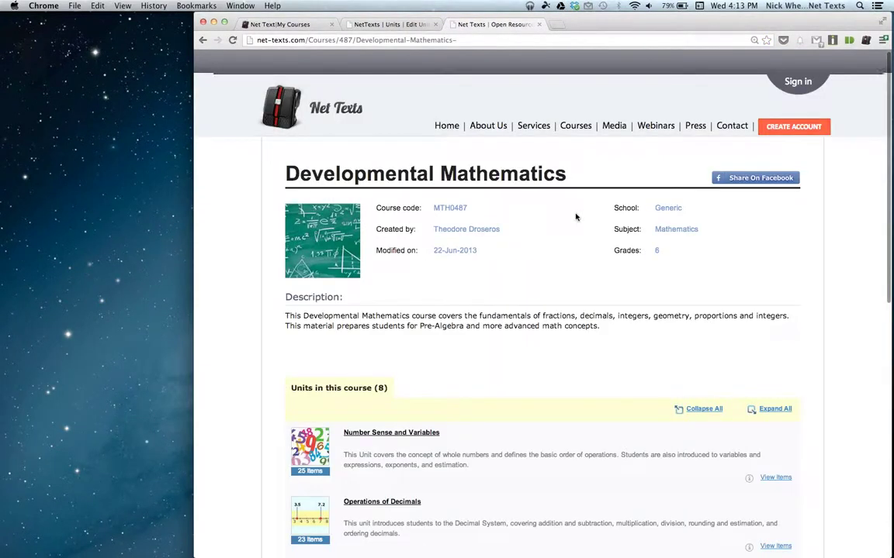
scroll(574, 209, down, 3)
scroll(408, 190, up, 1)
scroll(400, 206, down, 4)
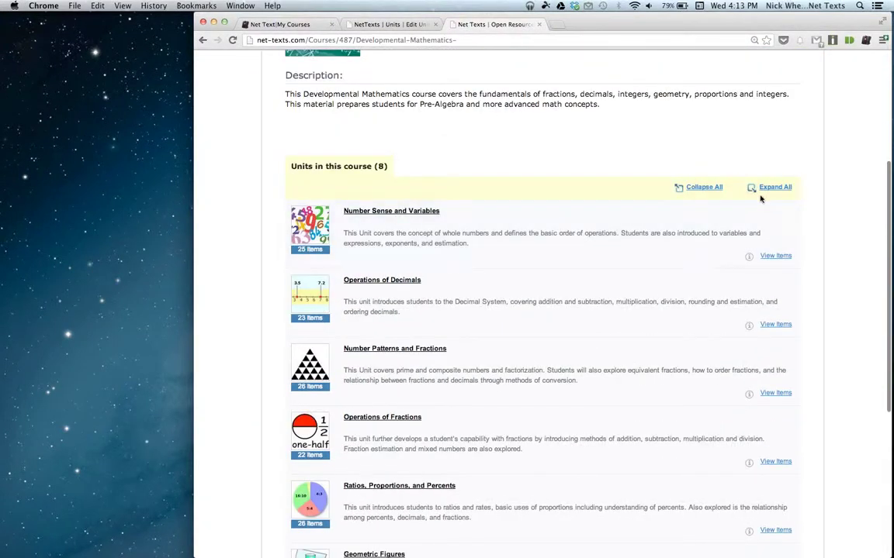
Expand all units and open the 'Number Sense and Variables Ck-12' document in a new tab.
click(770, 188)
scroll(365, 287, down, 2)
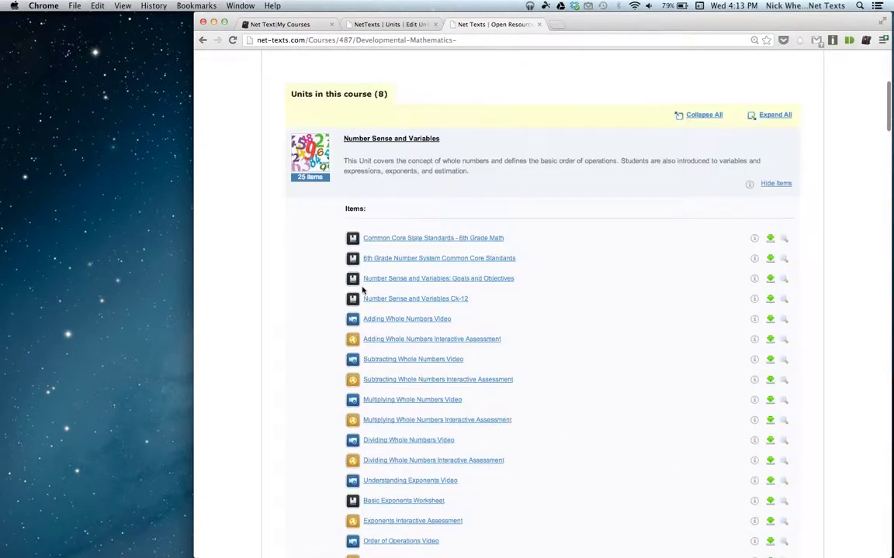
scroll(543, 310, down, 2)
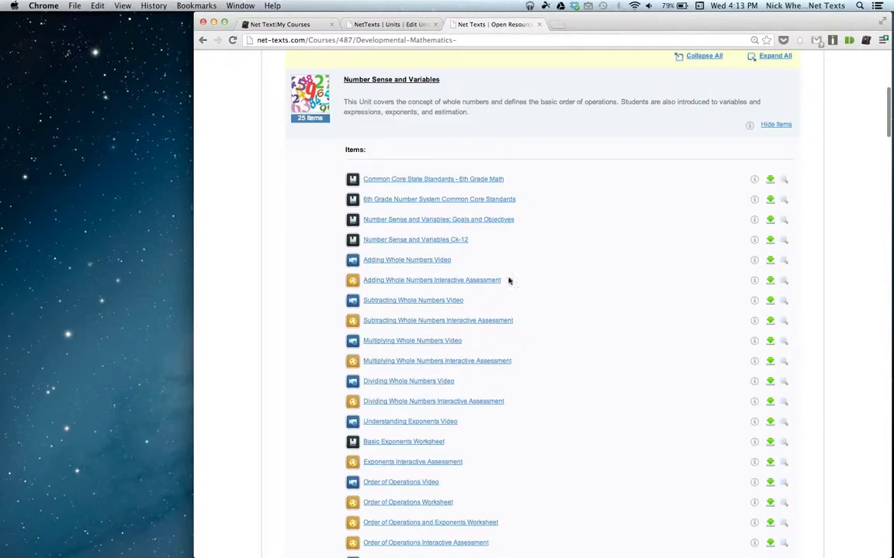
click(431, 239)
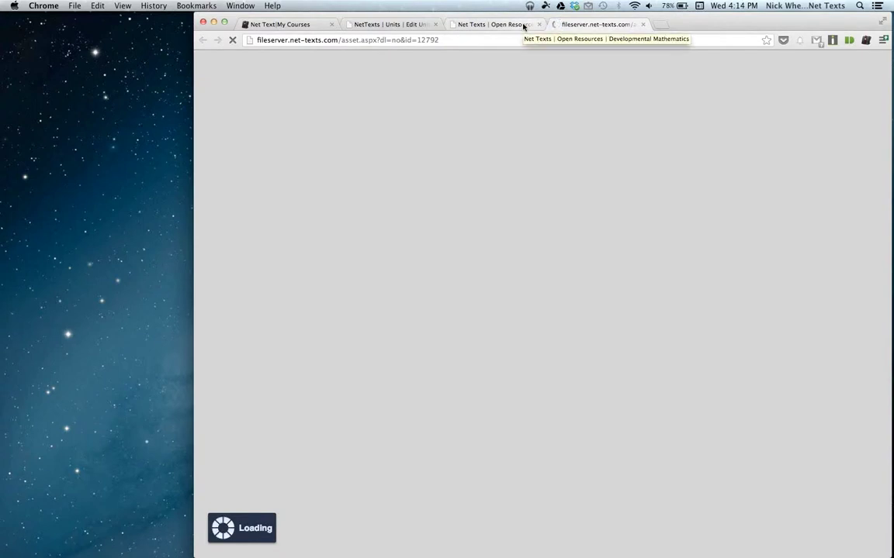
Close the document tab and download the Number Sense and Variables Ck-12 file.
scroll(542, 295, down, 4)
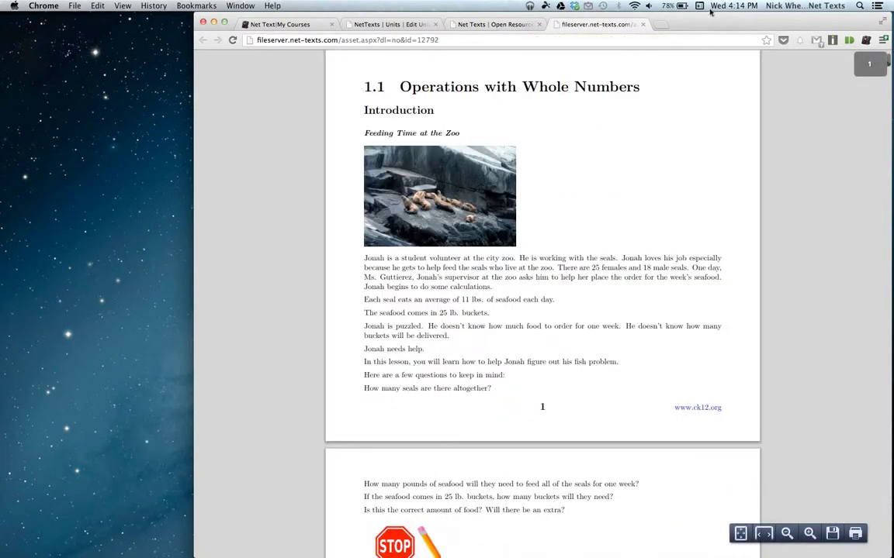
click(643, 24)
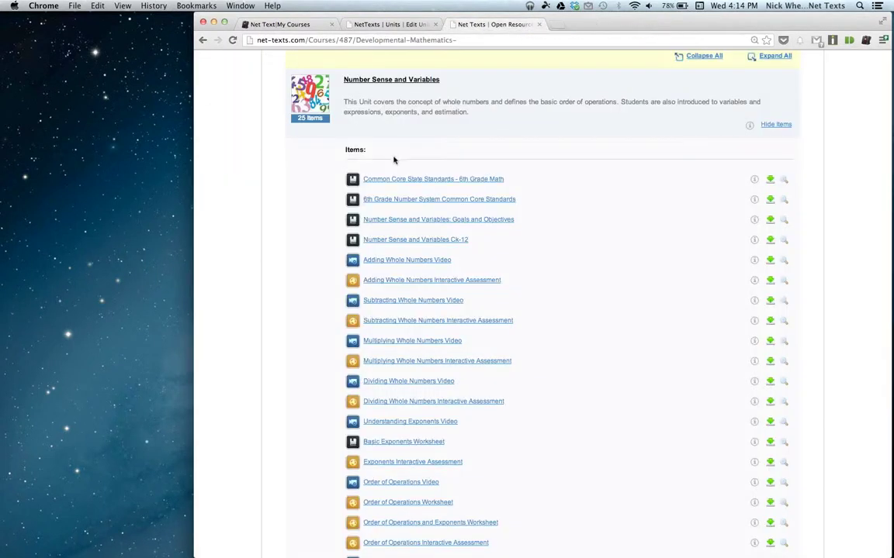
click(770, 241)
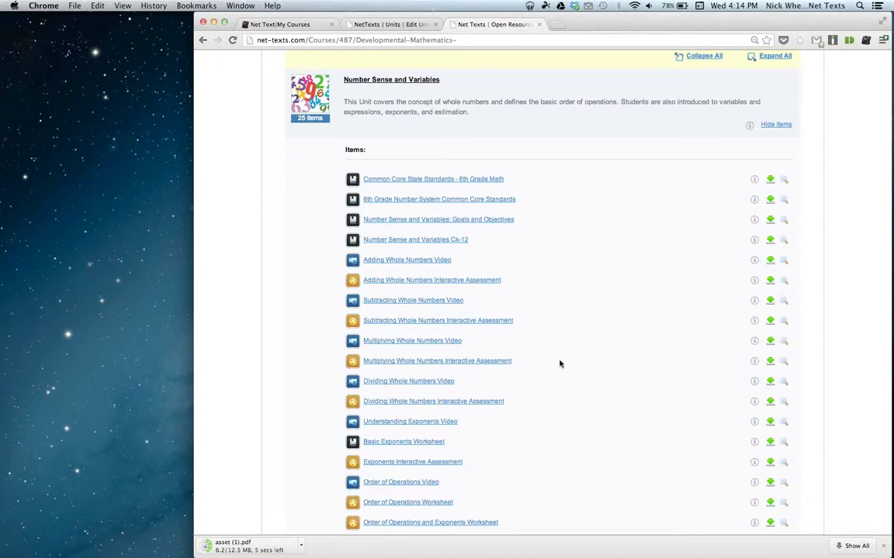
Collapse the unit's item list, switch to My Courses and close the public course tab.
scroll(560, 363, down, 5)
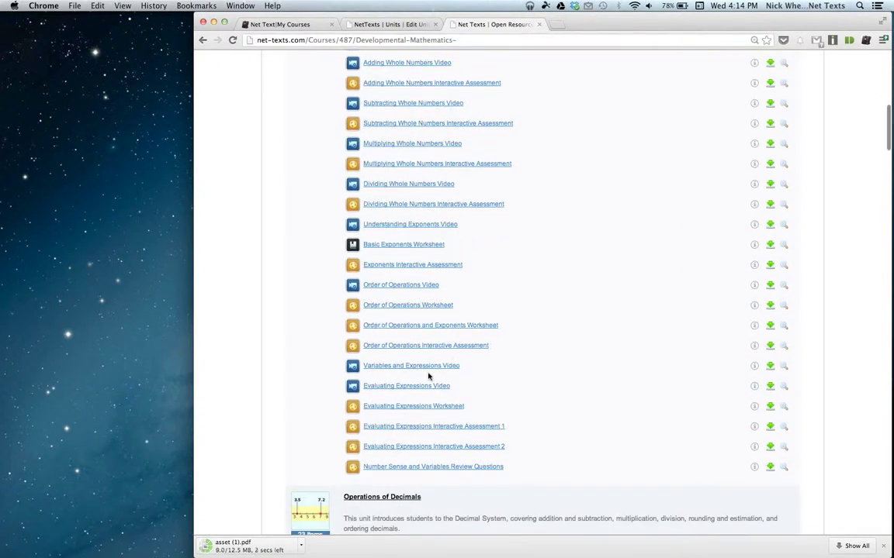
scroll(428, 376, down, 5)
scroll(428, 377, down, 5)
scroll(428, 376, up, 20)
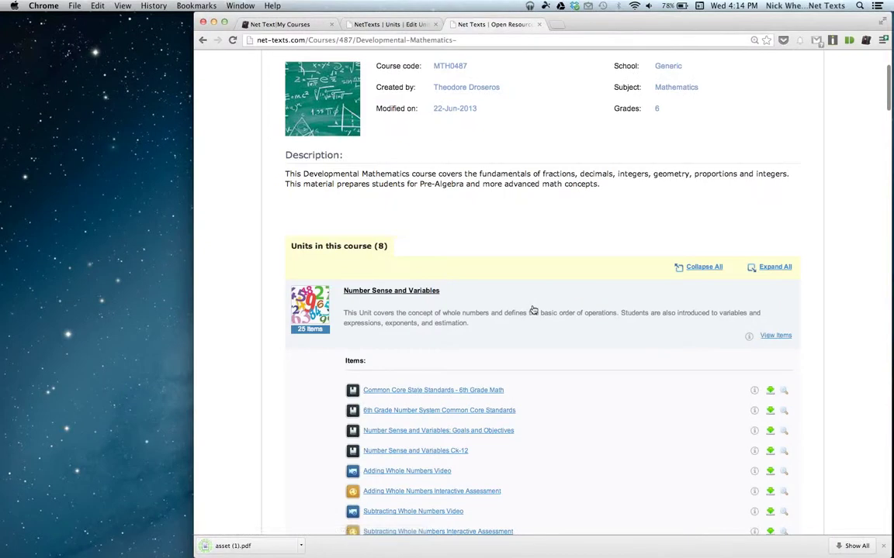
click(533, 310)
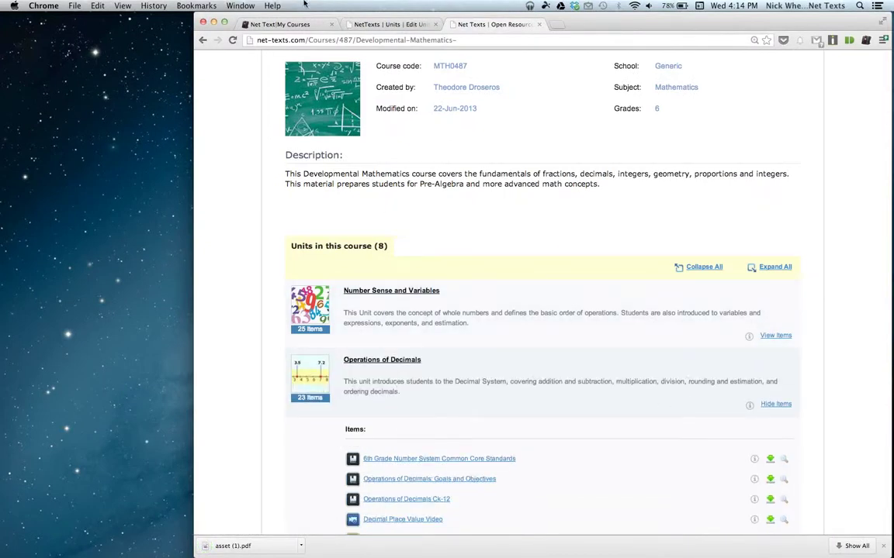
click(279, 24)
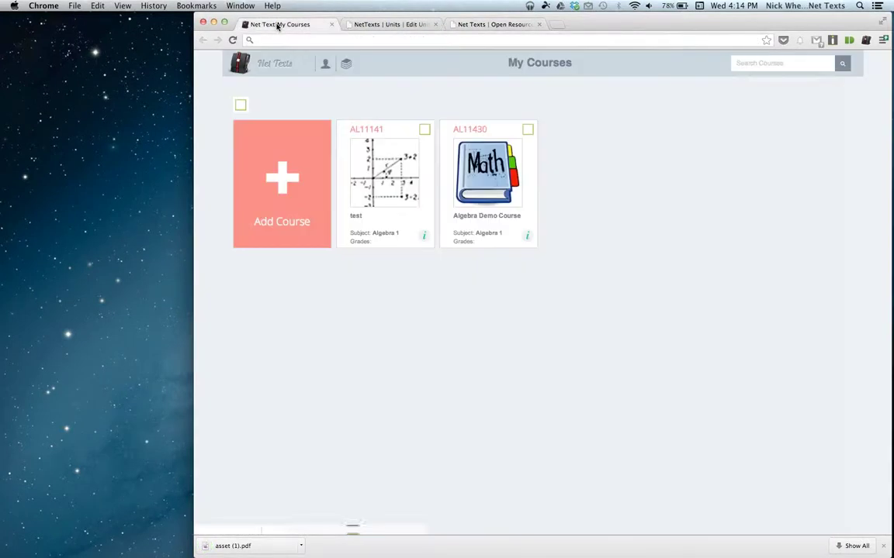
click(539, 24)
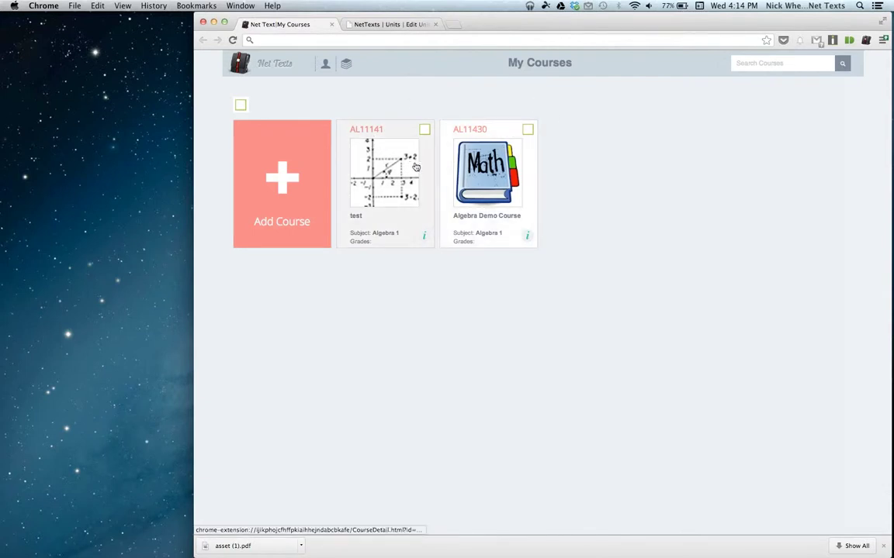
Open Algebra Demo Course, list the Algebra Demo Unit's 10 items, and open One-Step Equations CK-12.
click(465, 174)
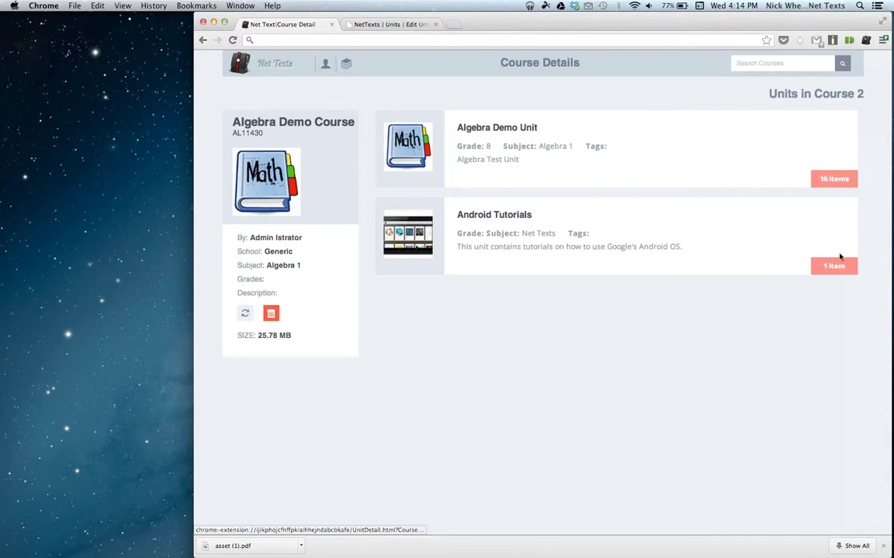
click(834, 179)
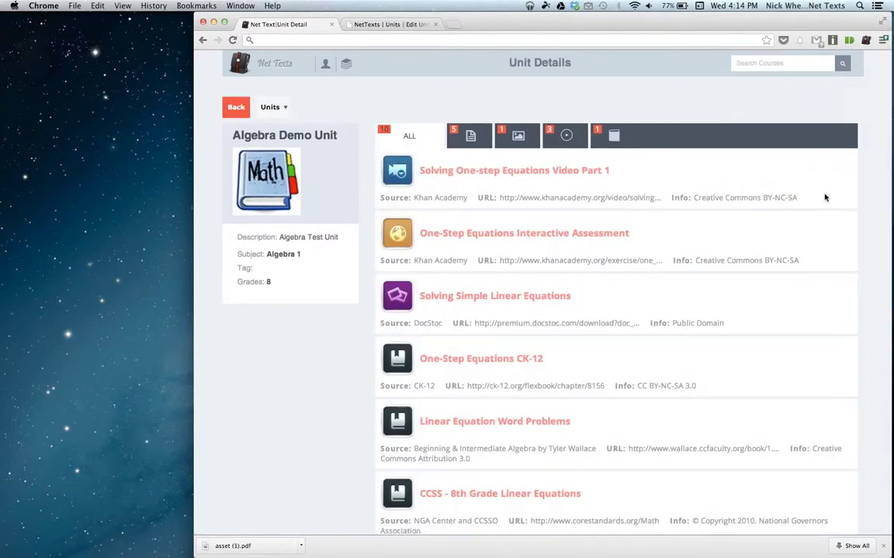
scroll(576, 261, down, 2)
scroll(576, 262, up, 2)
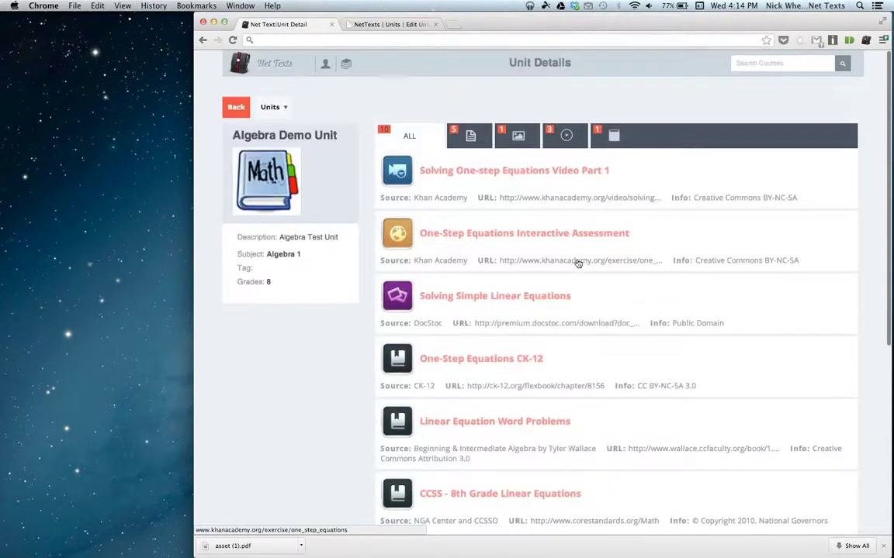
scroll(534, 221, down, 4)
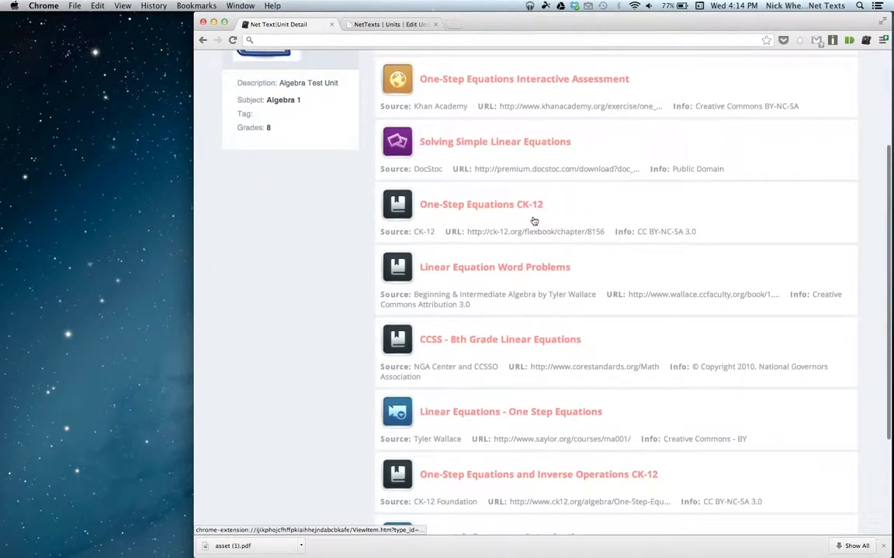
scroll(534, 223, up, 4)
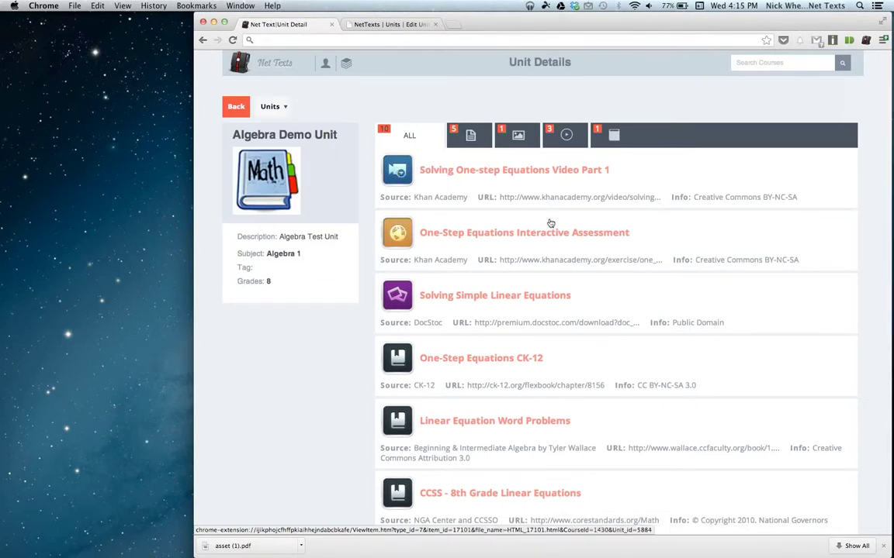
scroll(638, 281, down, 2)
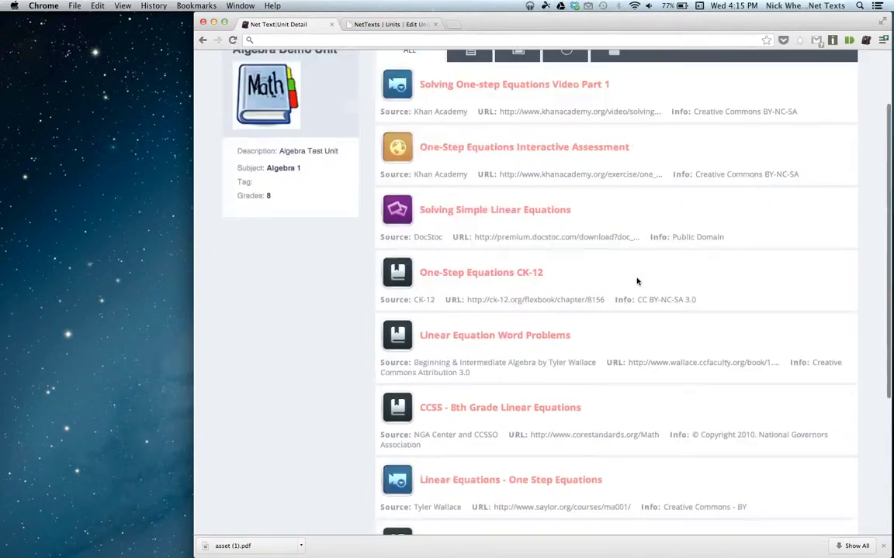
click(493, 277)
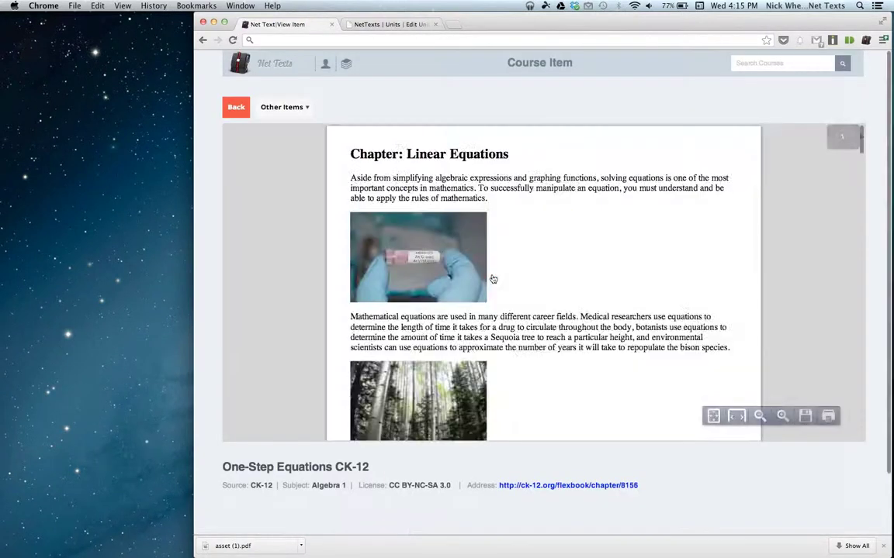
Browse the unit's other items and switch to the One-Step Equations Interactive Assessment.
scroll(632, 253, down, 10)
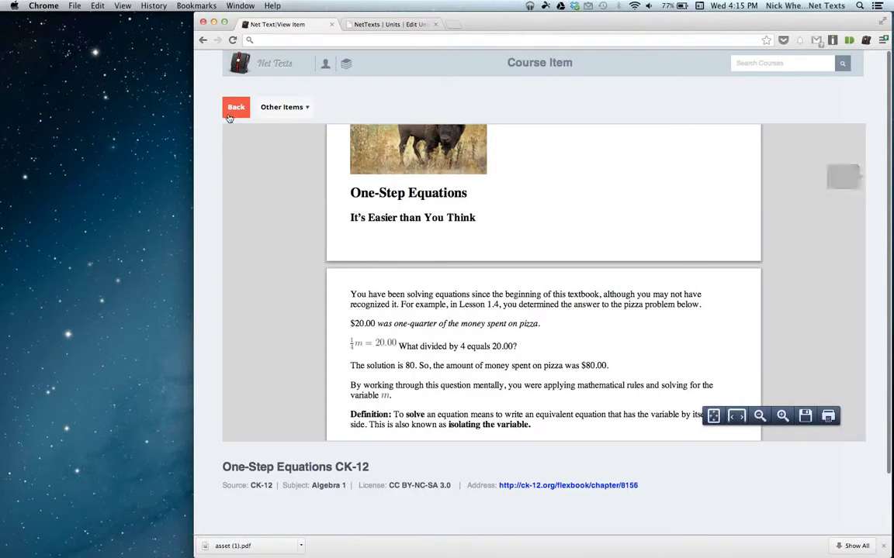
scroll(462, 400, down, 3)
scroll(674, 495, down, 3)
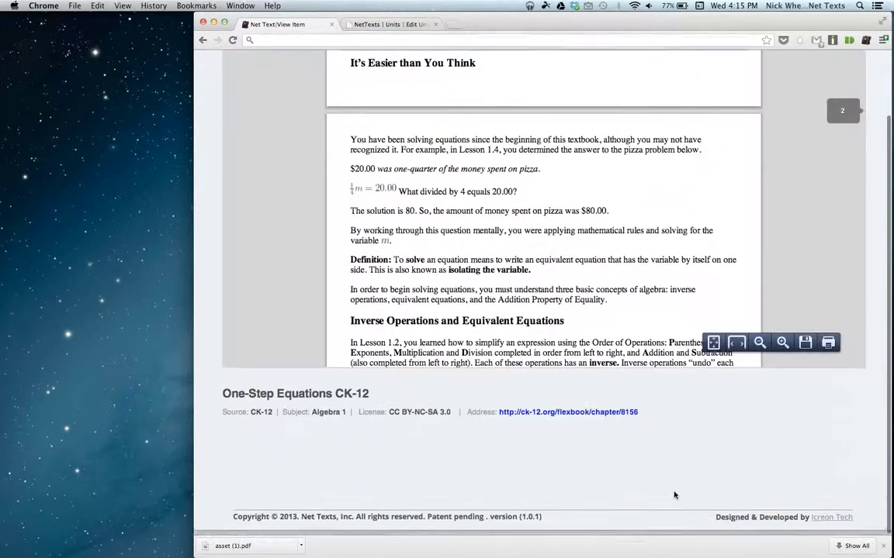
scroll(672, 486, up, 3)
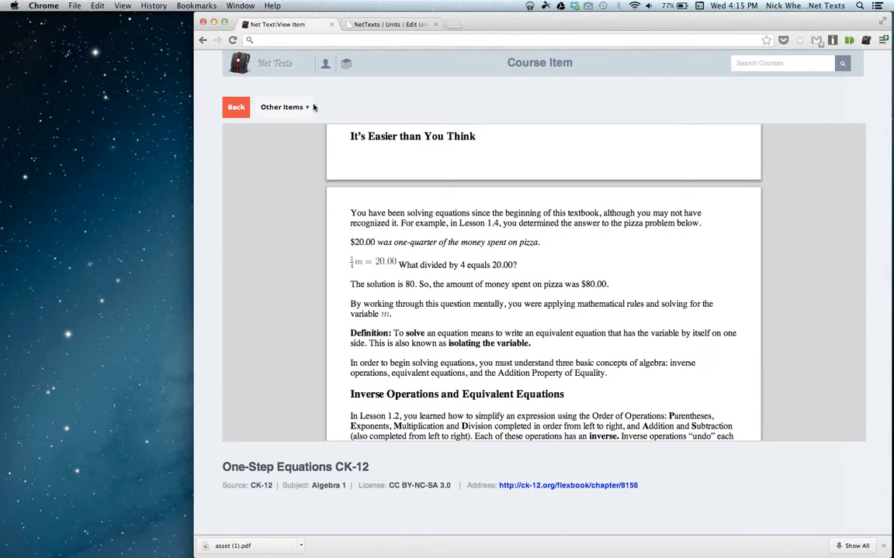
click(284, 109)
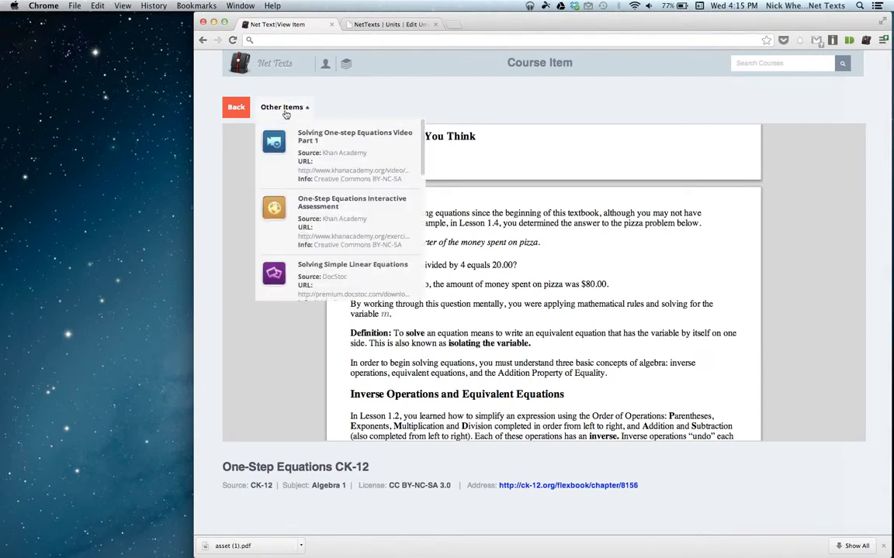
scroll(344, 201, down, 10)
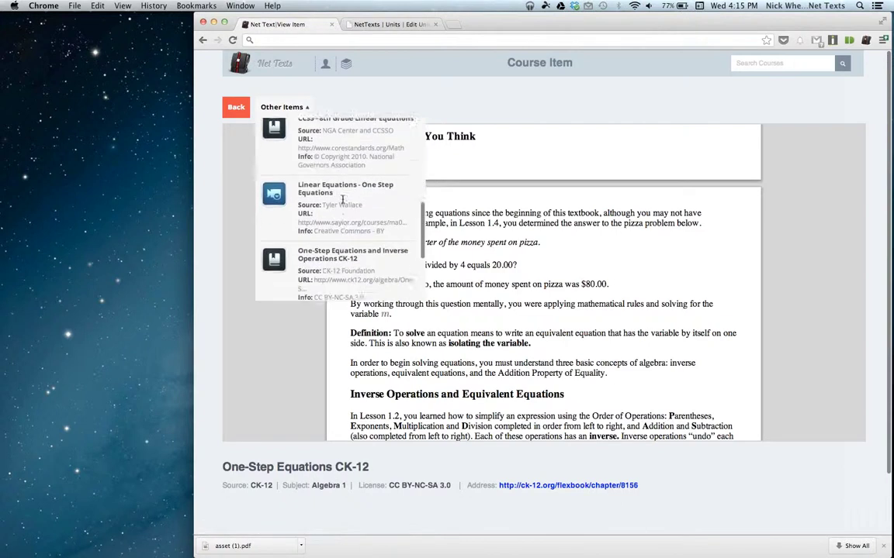
scroll(344, 201, up, 10)
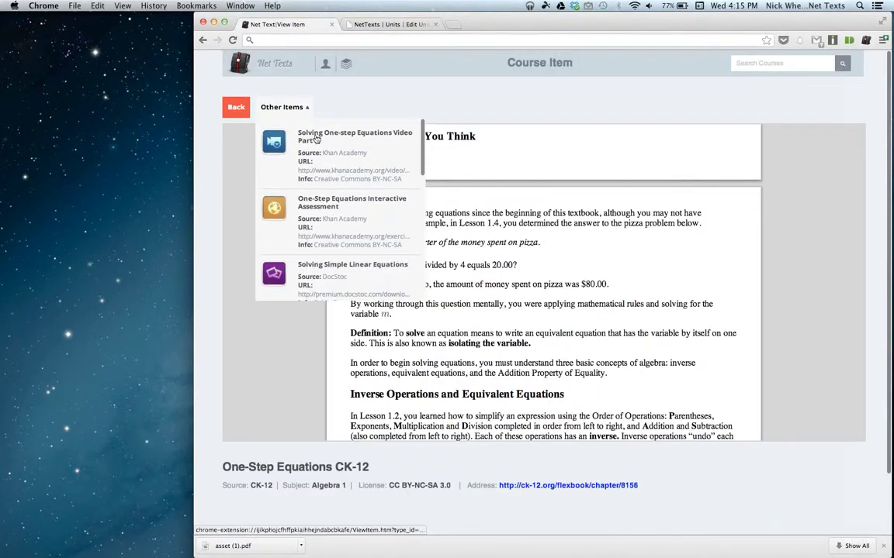
click(333, 228)
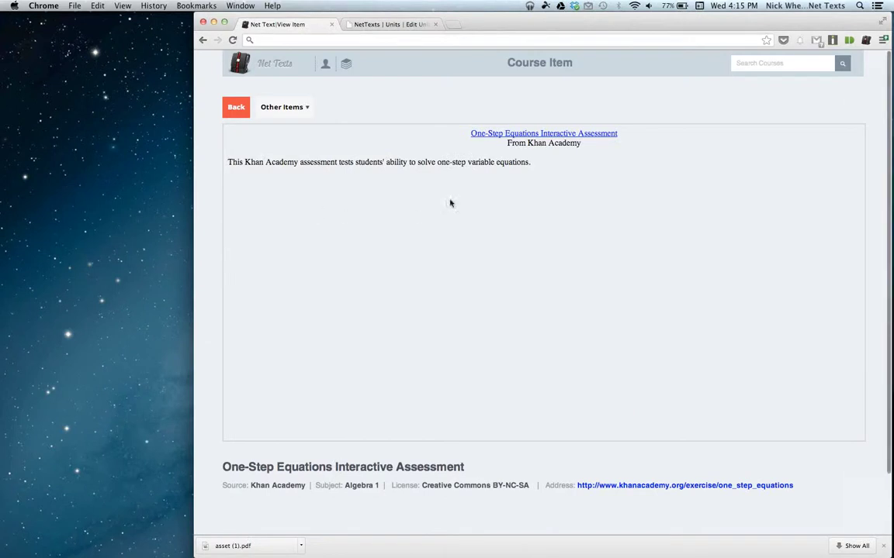
Open the Solving Simple Linear Equations slideshow, advance two slides, and return to the resource list.
click(292, 114)
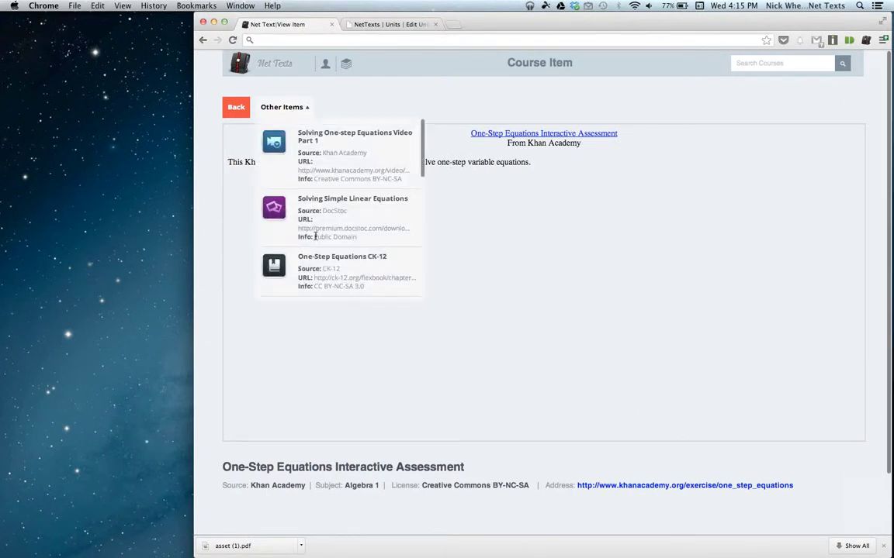
click(278, 215)
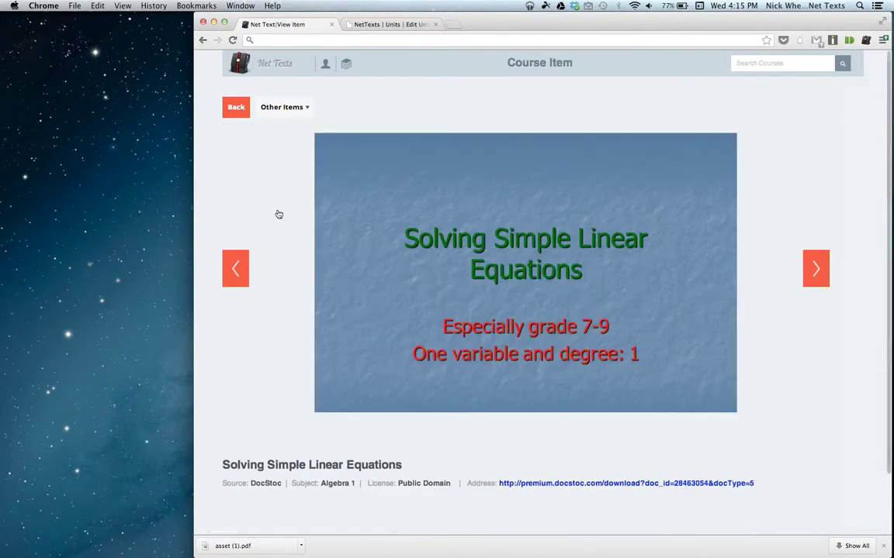
click(807, 263)
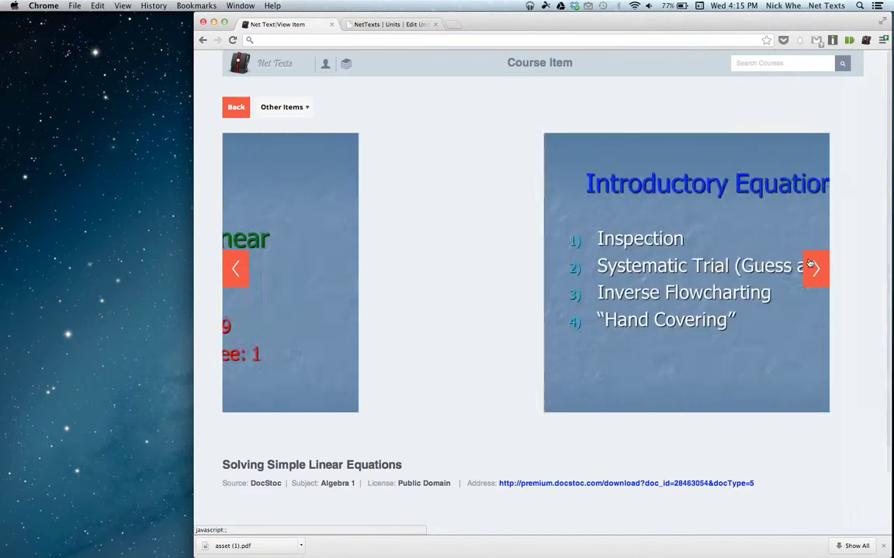
click(810, 265)
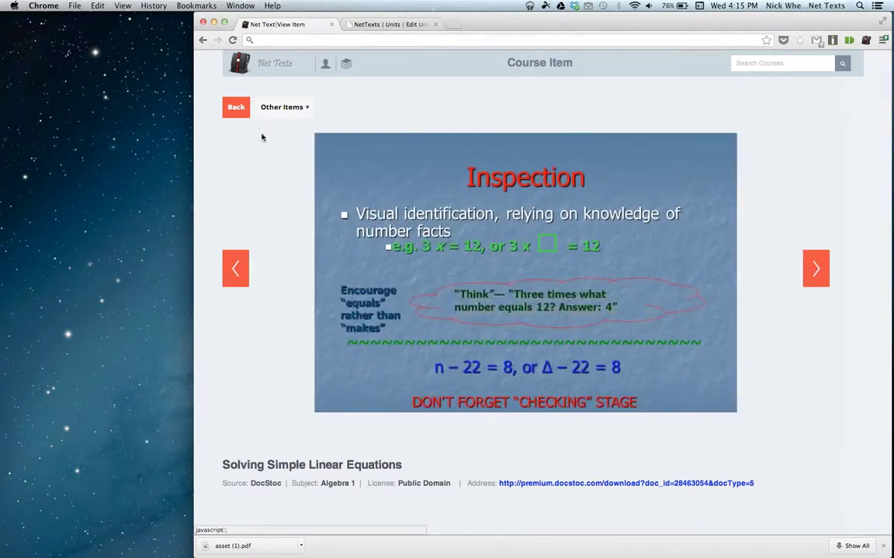
click(235, 108)
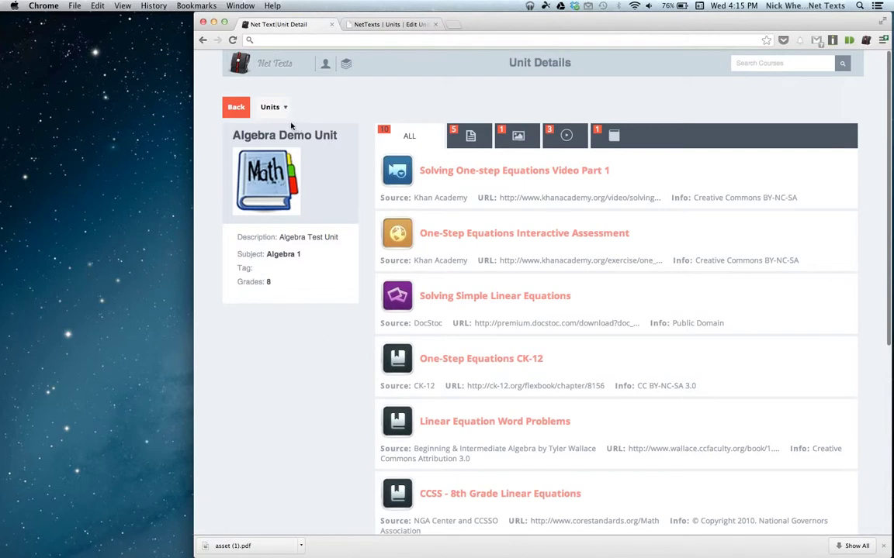
click(271, 107)
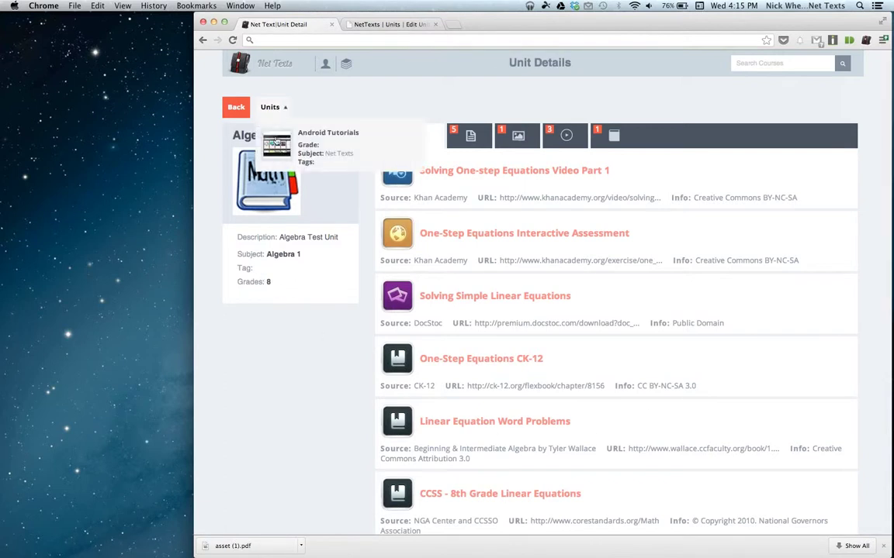
Switch to Android Tutorials and back to Algebra Demo Unit, then open the Interactive Assessment item.
click(277, 142)
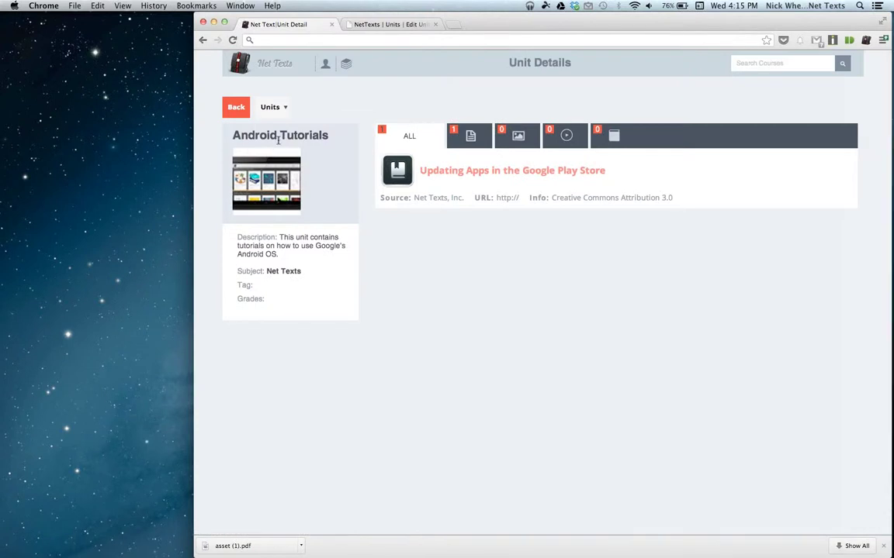
click(270, 109)
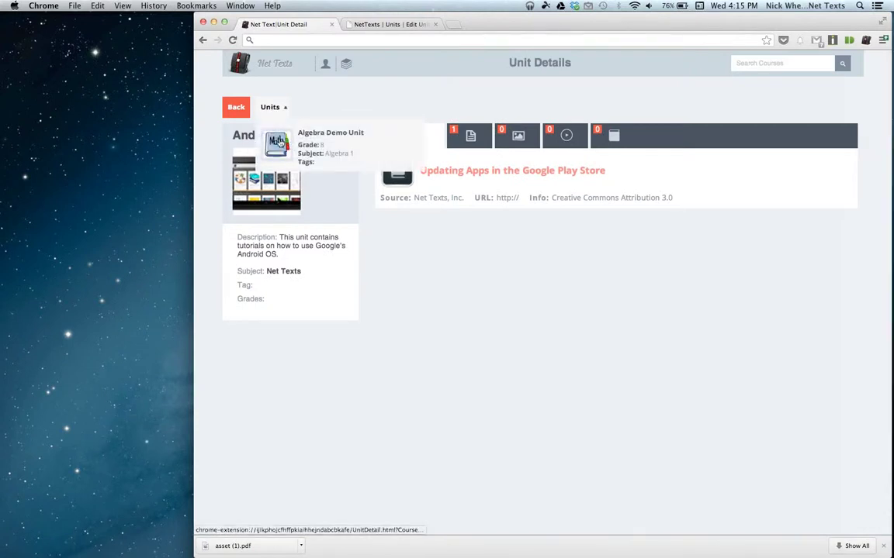
click(279, 143)
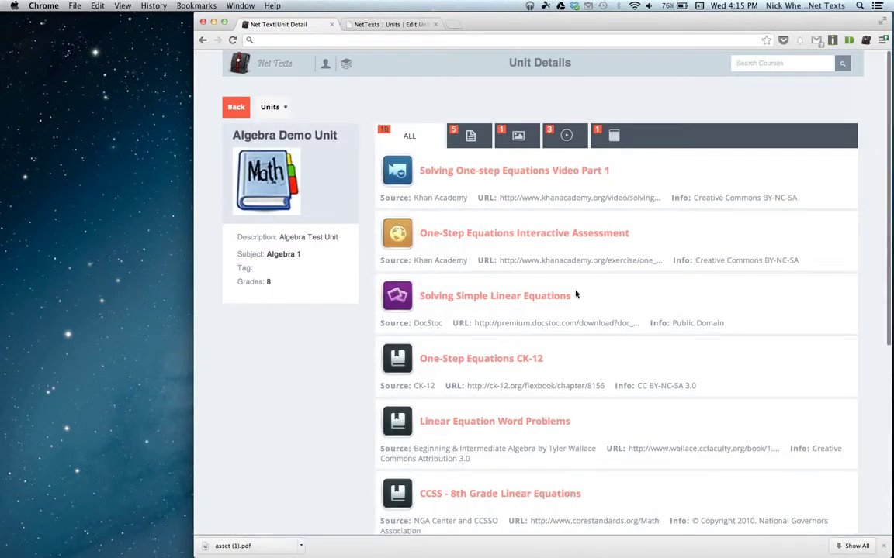
scroll(576, 295, down, 5)
scroll(576, 294, up, 5)
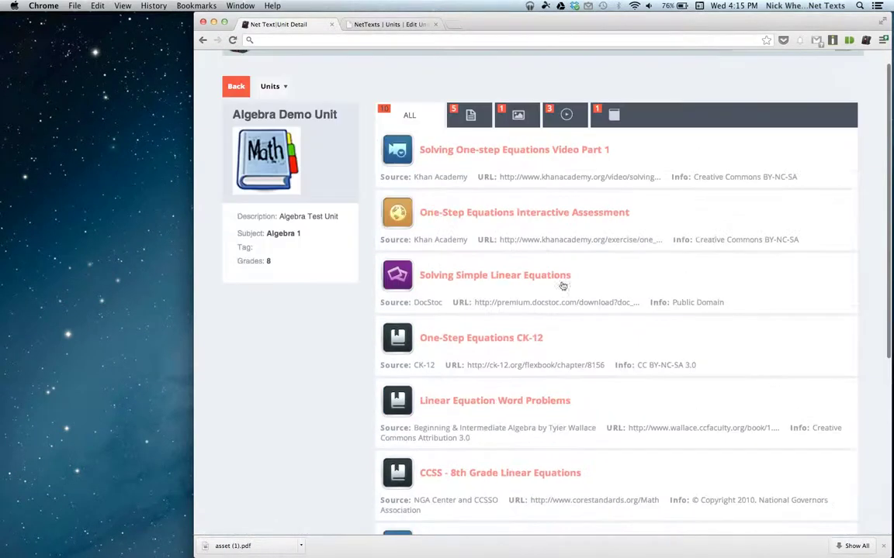
click(517, 212)
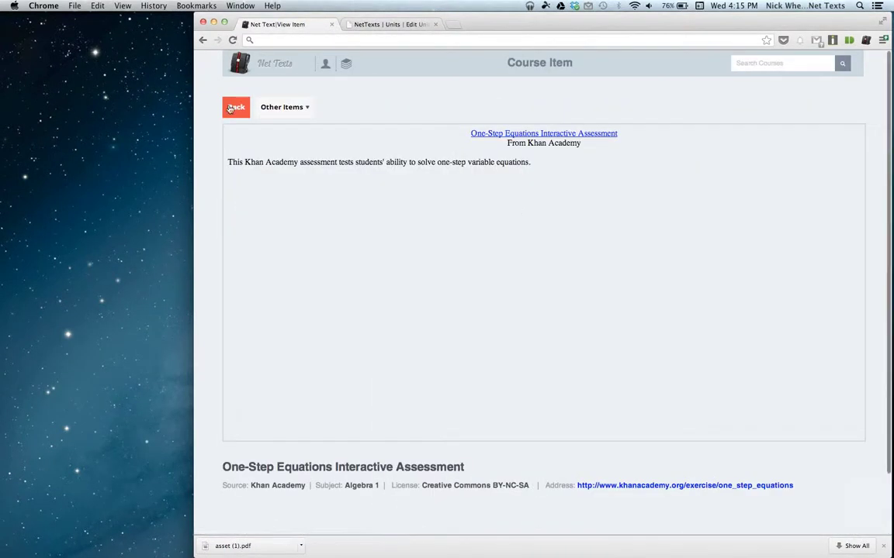
View the assessment's Khan Academy link in a new tab, close it, and go to Course Collections.
right_click(511, 134)
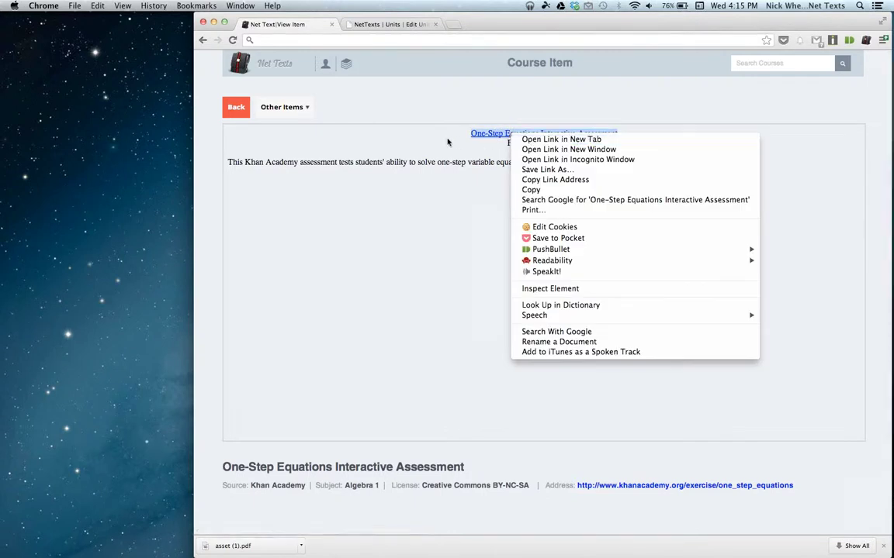
click(421, 128)
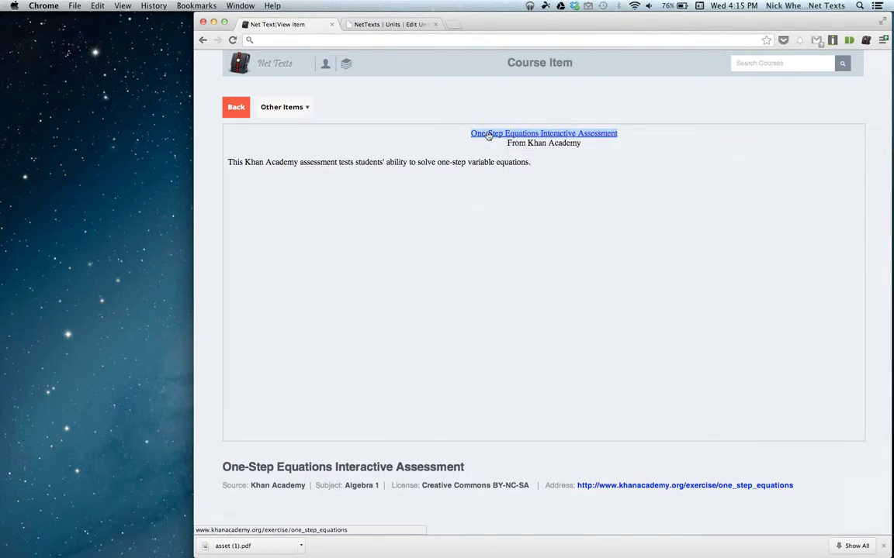
right_click(492, 134)
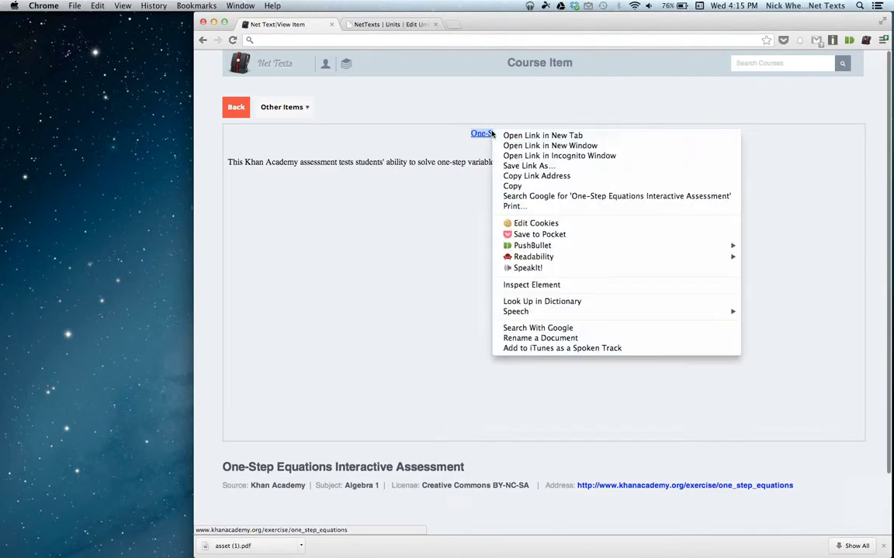
click(500, 137)
click(369, 25)
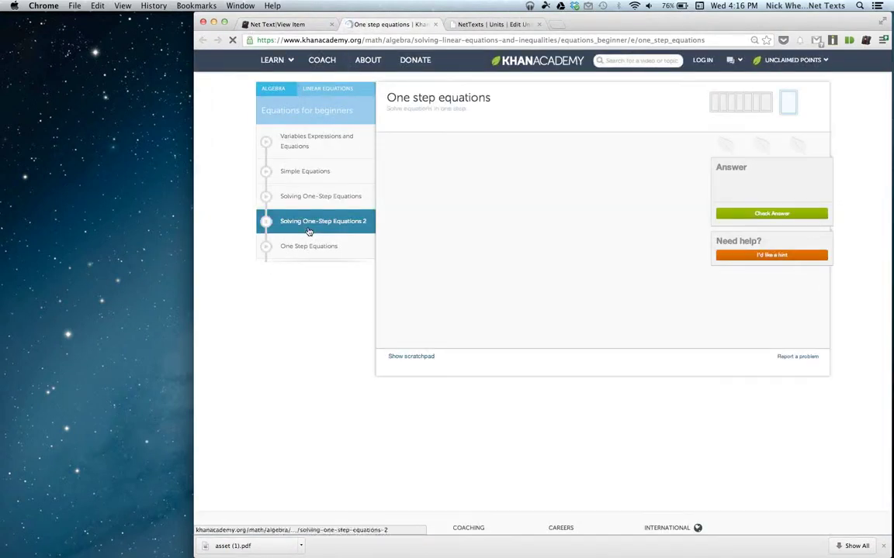
click(436, 25)
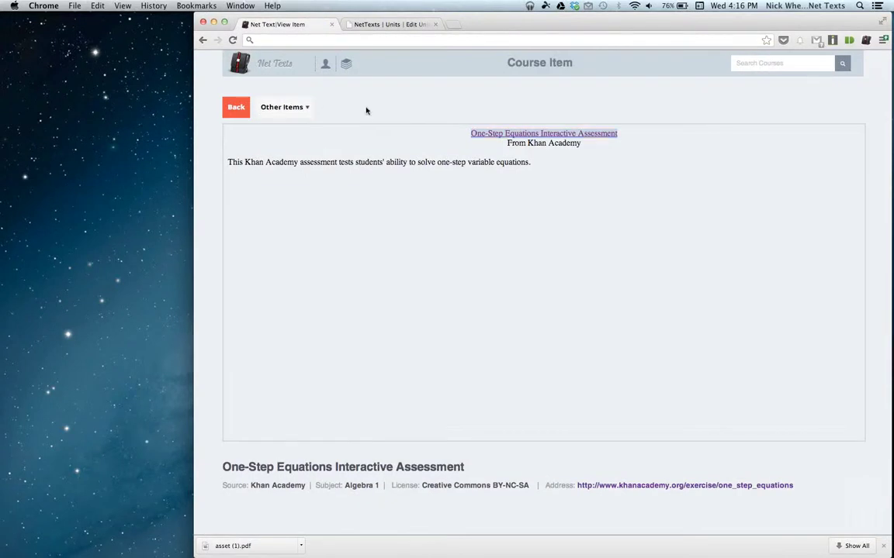
scroll(365, 110, down, 2)
scroll(366, 110, up, 2)
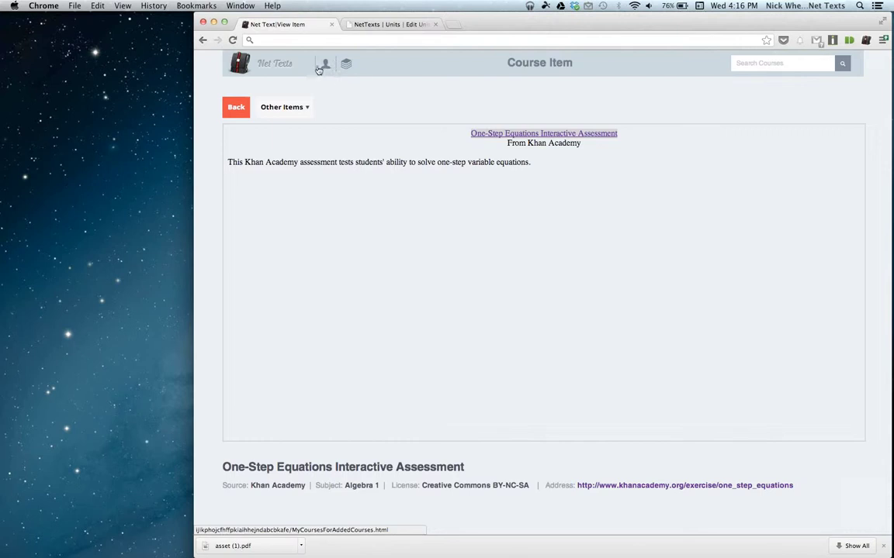
click(346, 66)
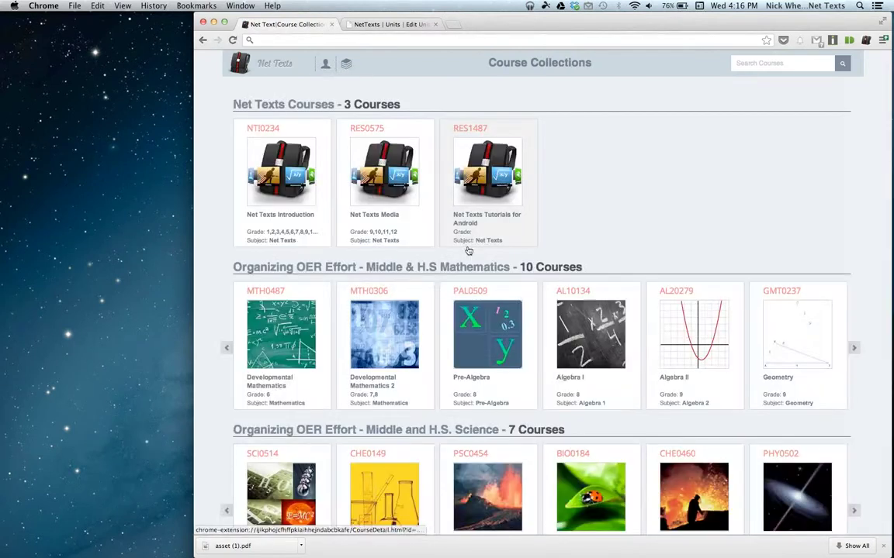
Search the course collections for the keyword 'algebra', returning 106 courses.
scroll(662, 216, down, 3)
scroll(662, 216, up, 3)
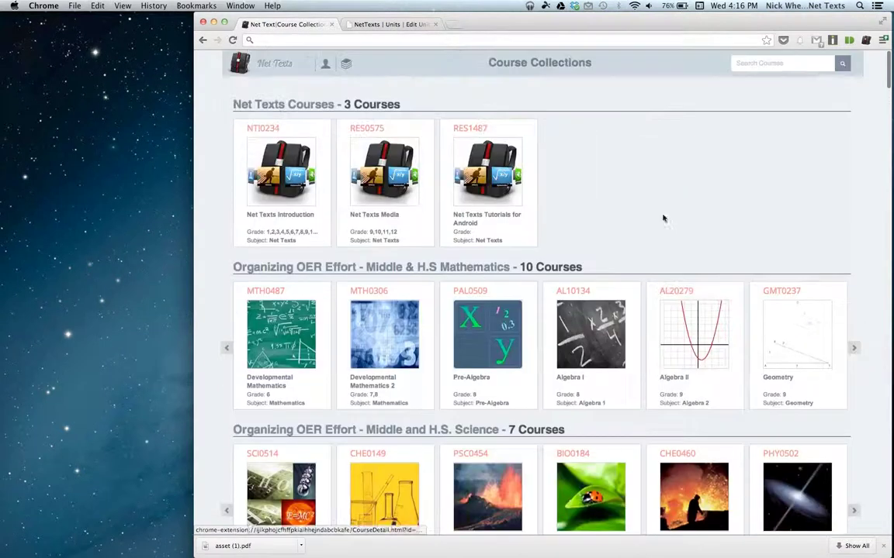
scroll(528, 244, down, 5)
scroll(504, 242, up, 5)
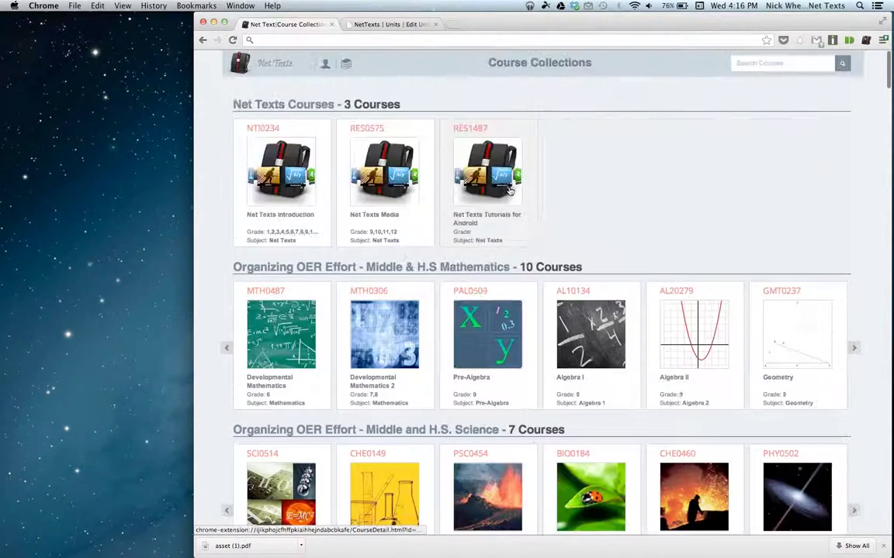
scroll(608, 394, down, 3)
scroll(608, 394, up, 3)
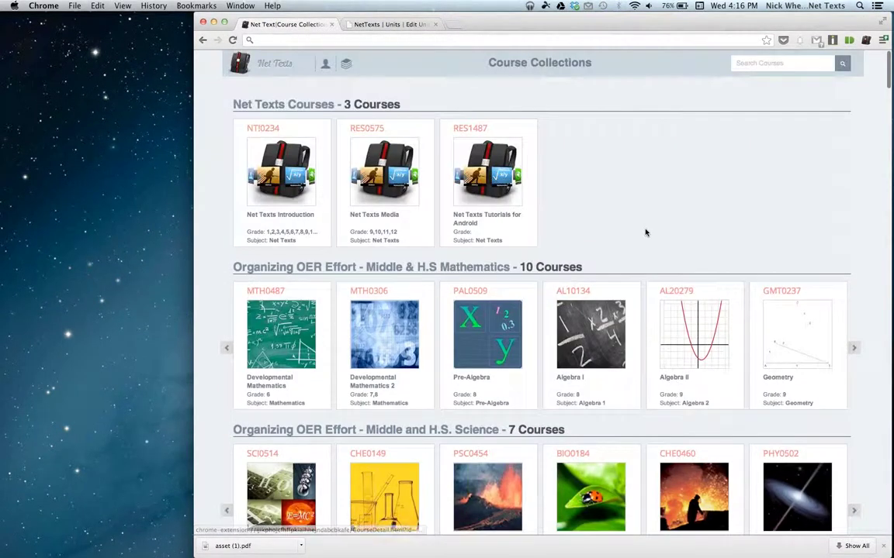
click(759, 63)
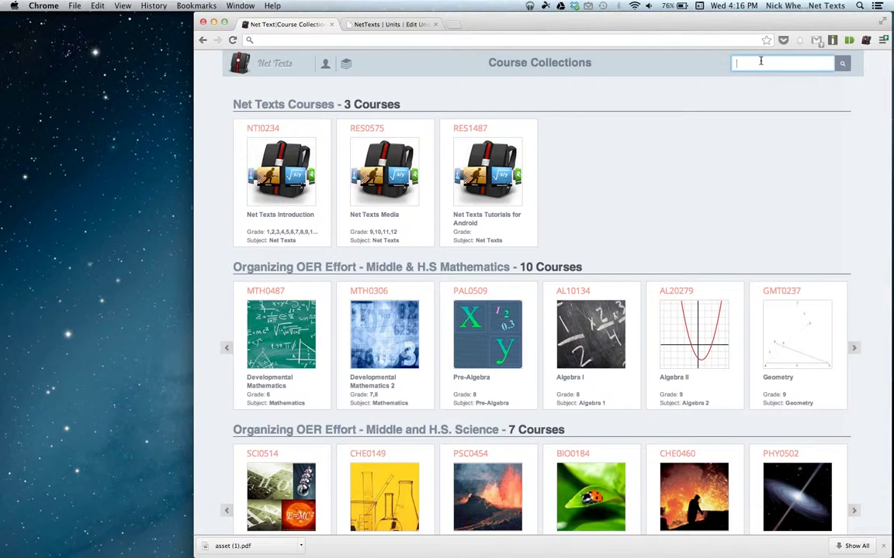
text(algebra)
key(Return)
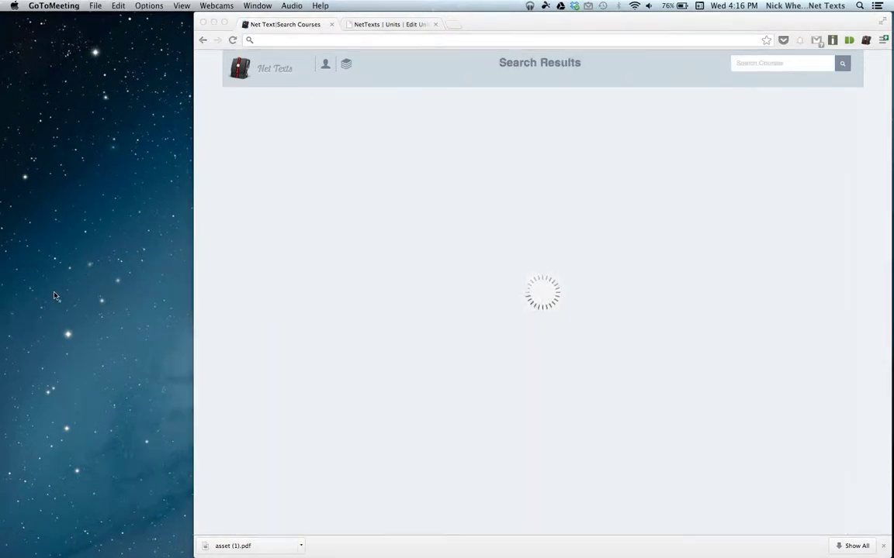
click(363, 271)
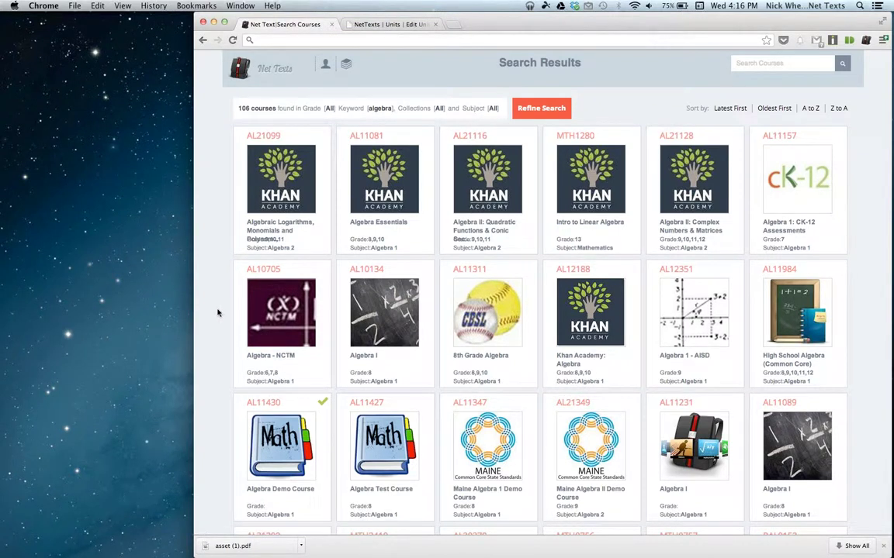
Open a new tab and launch the Net Texts My Courses page from the extension popup.
right_click(223, 133)
click(213, 118)
drag(616, 21, 605, 22)
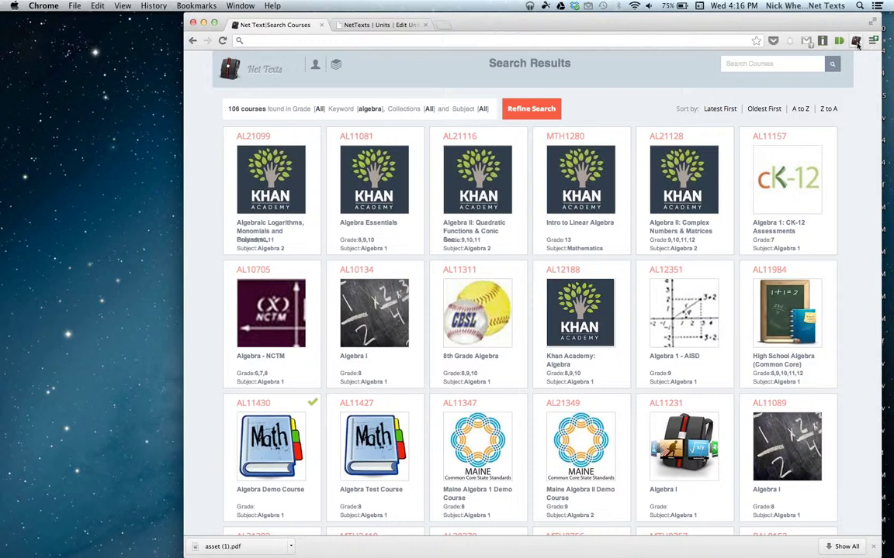
click(442, 24)
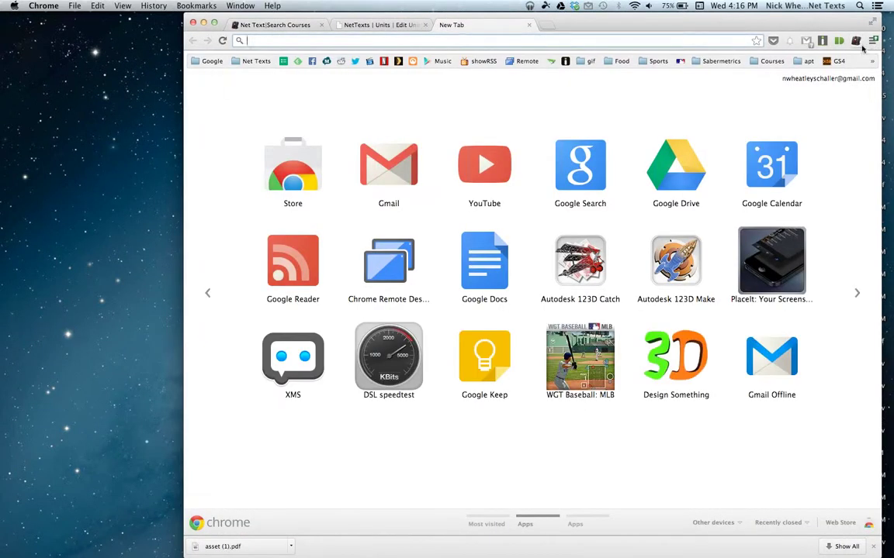
click(857, 43)
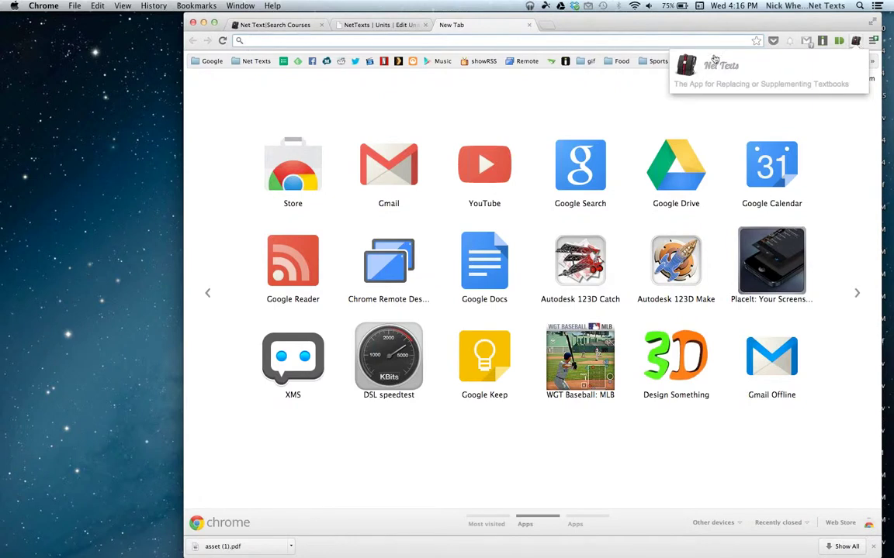
click(686, 65)
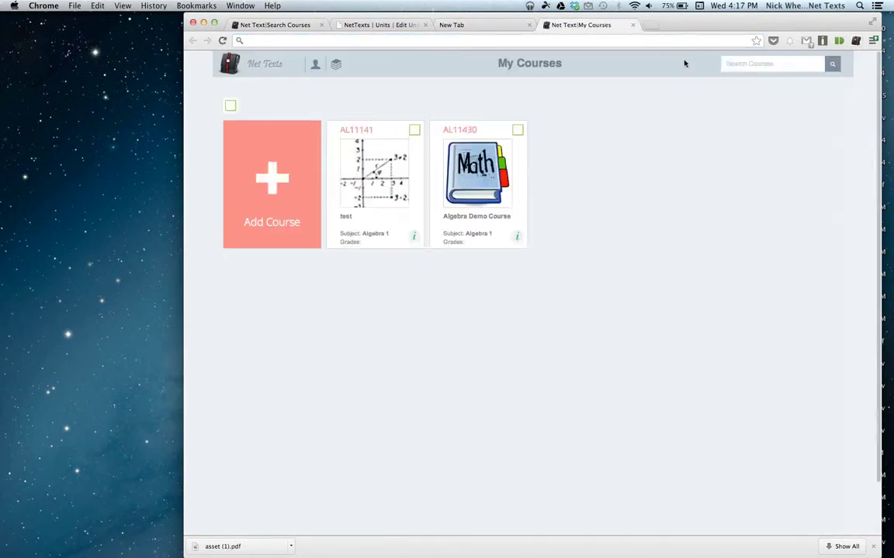
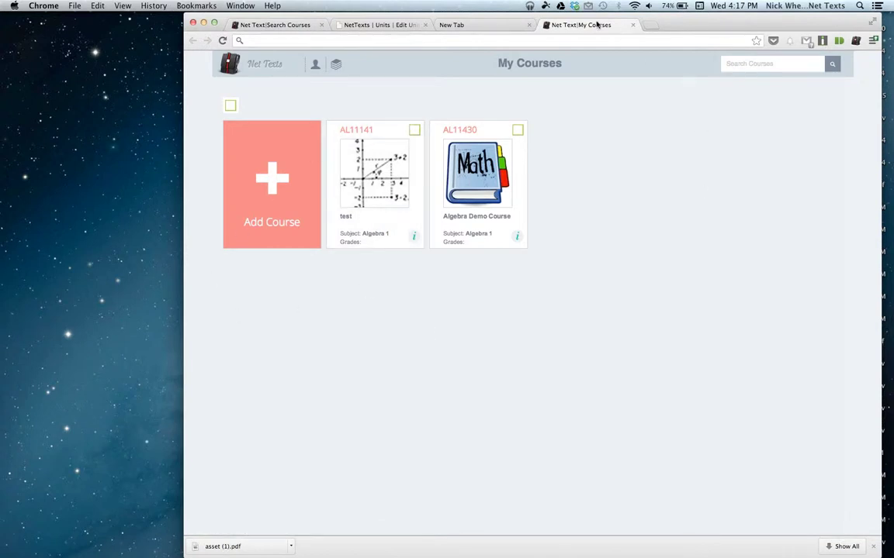
Close My Courses and pick the AL11231 Algebra I card from the algebra search results.
click(633, 25)
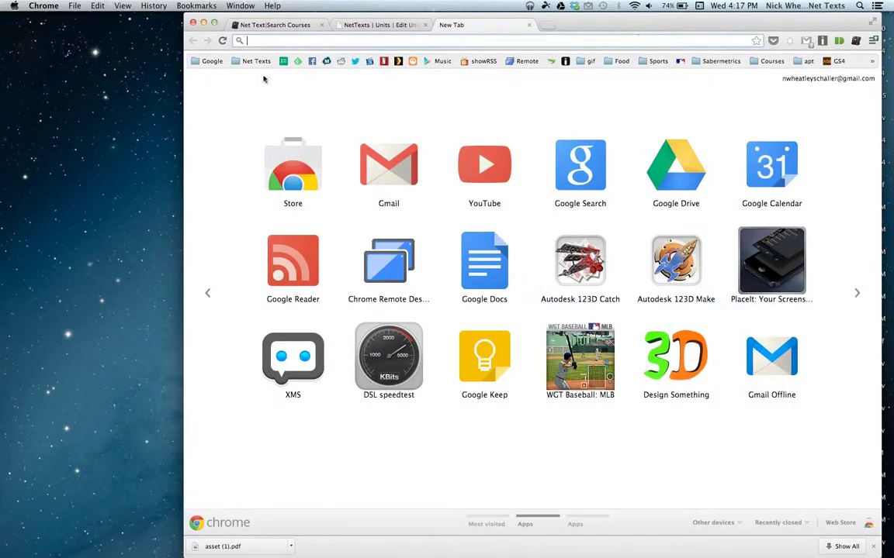
click(242, 24)
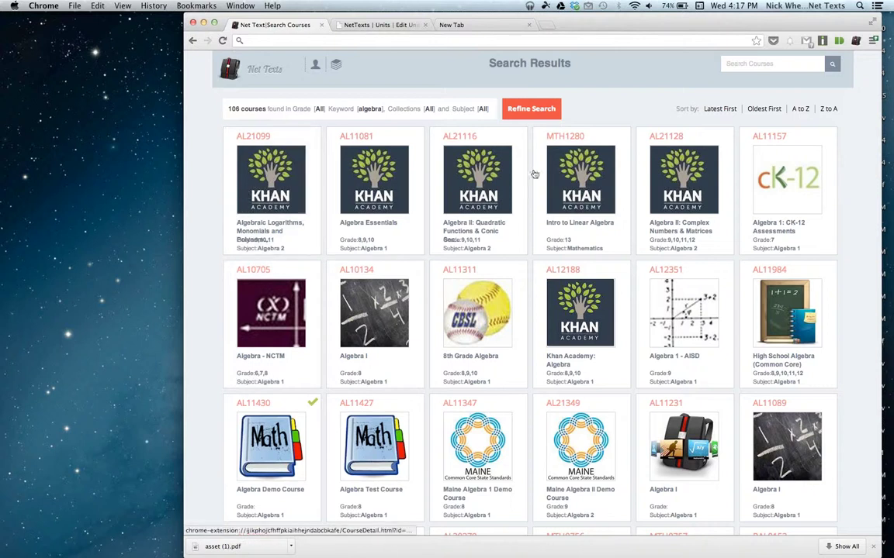
scroll(682, 192, down, 1)
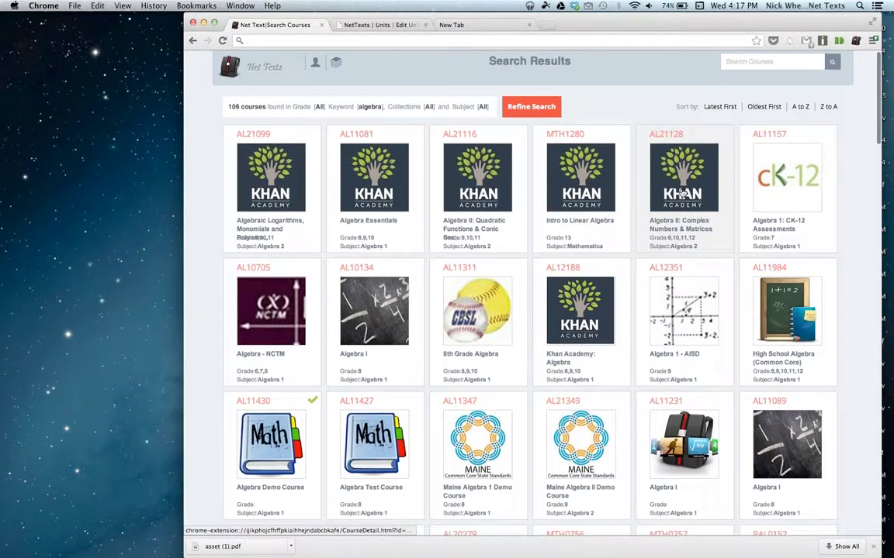
scroll(682, 193, down, 15)
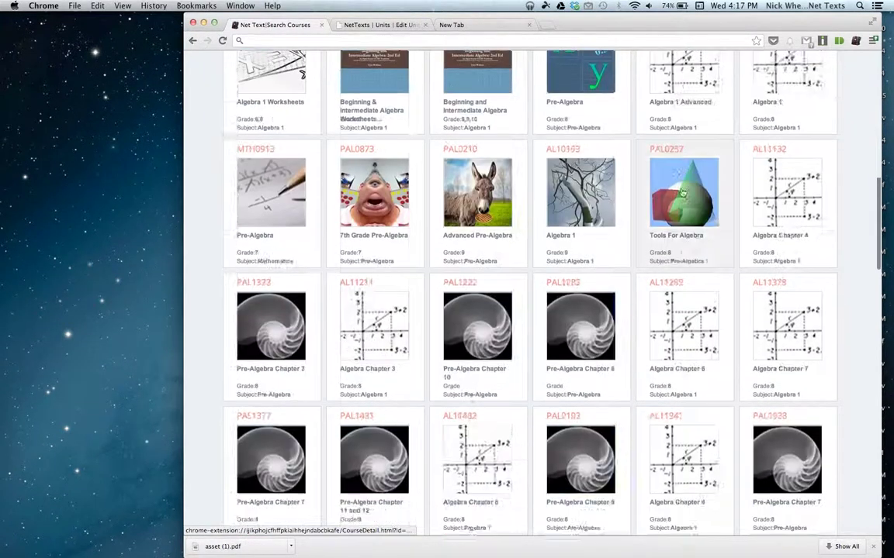
scroll(682, 192, down, 8)
scroll(683, 192, up, 15)
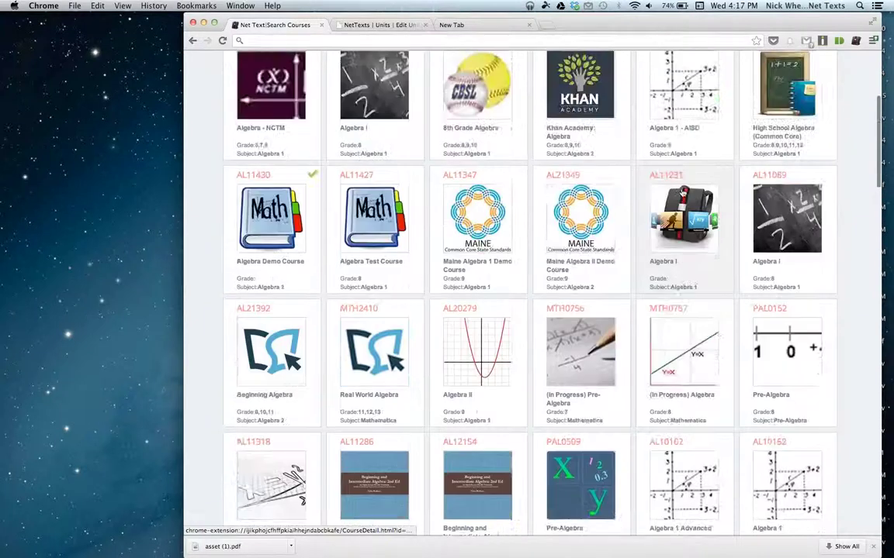
click(683, 192)
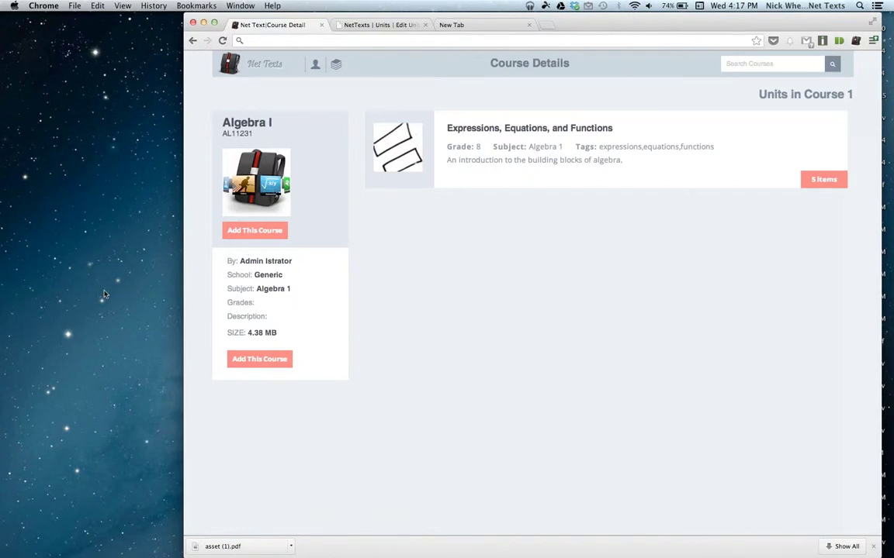
Add the Algebra I course to My Courses and close the Edit Unit page.
click(247, 232)
click(247, 231)
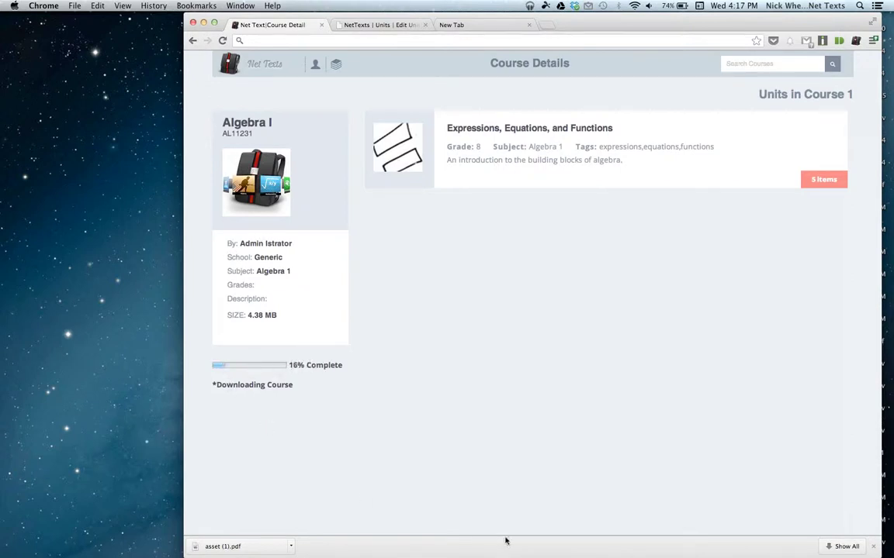
click(370, 26)
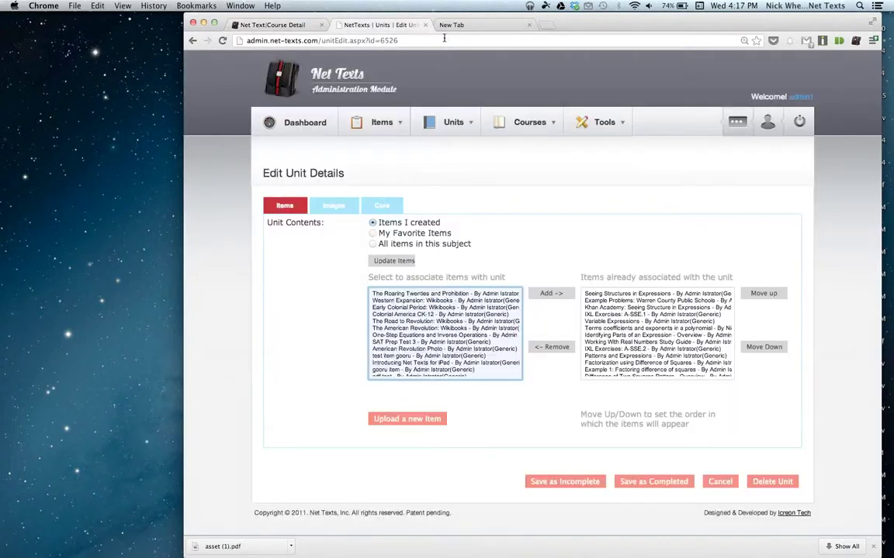
click(425, 25)
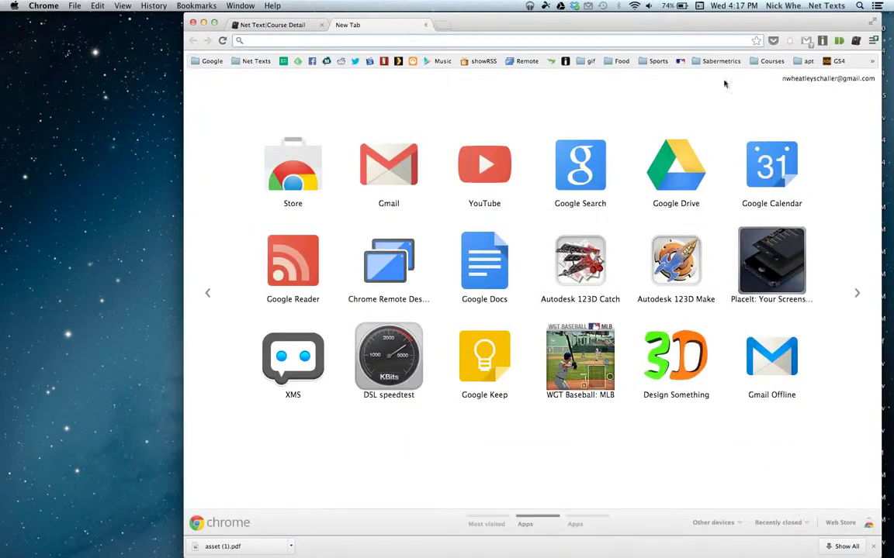
Check My Courses from the Net Texts launcher, then accept the Success dialog and list the unit's 5 items.
click(773, 40)
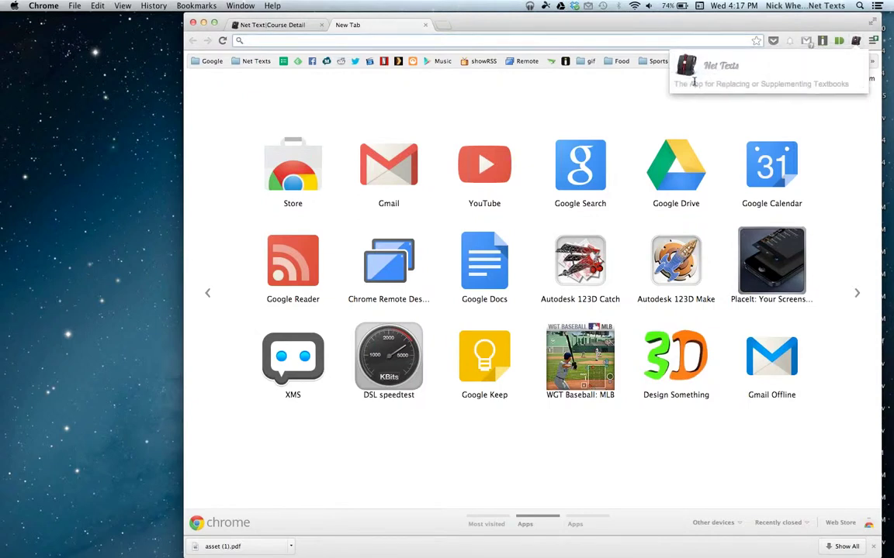
click(692, 74)
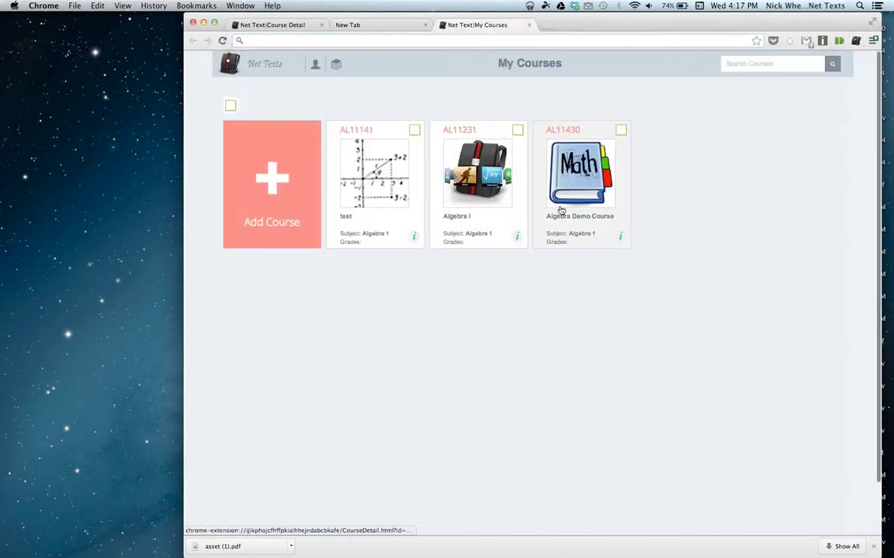
click(565, 131)
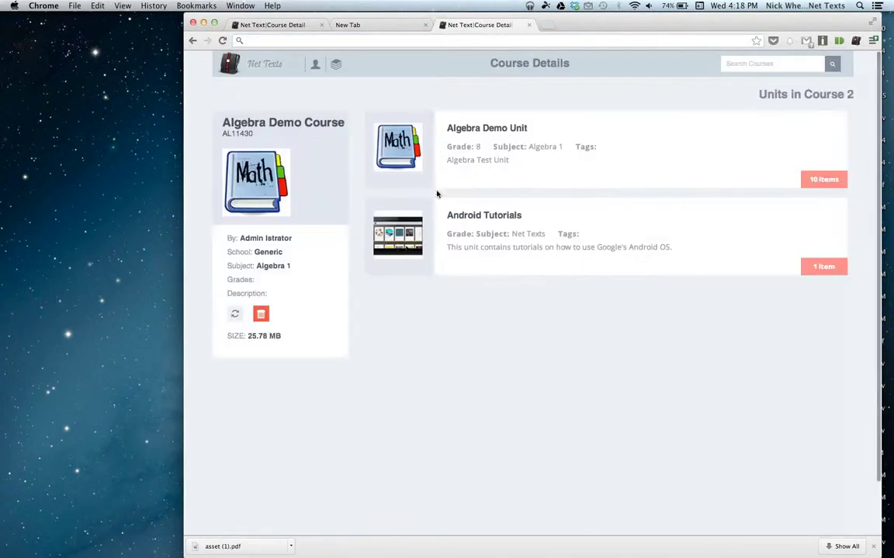
click(259, 26)
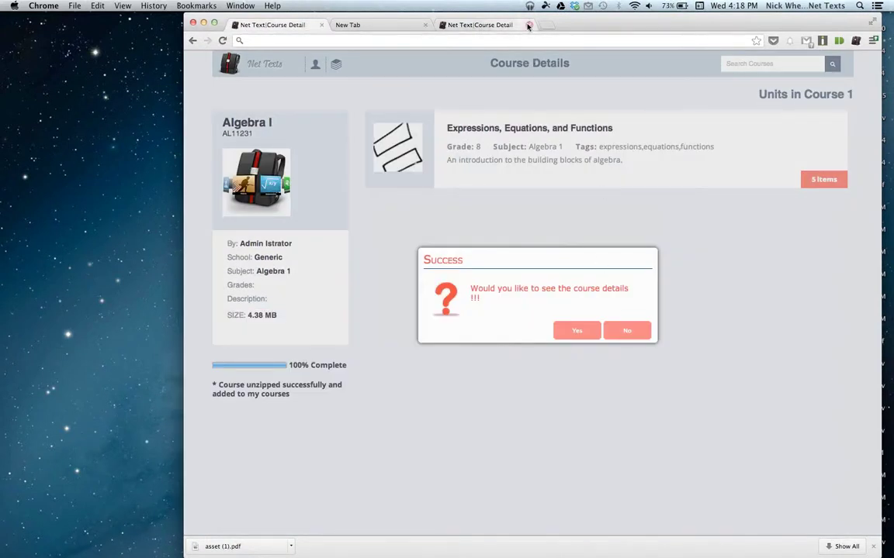
click(574, 330)
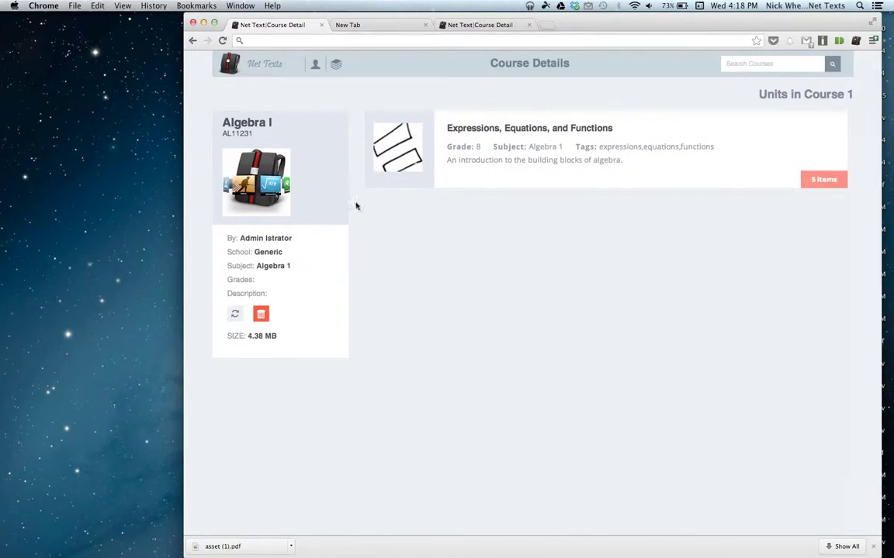
click(819, 181)
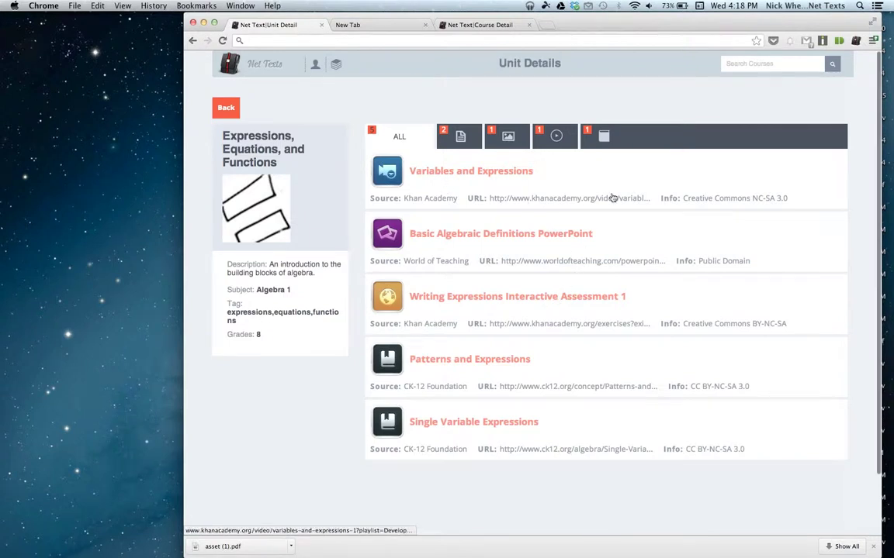
Preview the Basic Algebraic Definitions PowerPoint through to the Algebraic expression slide.
scroll(590, 198, down, 2)
click(507, 188)
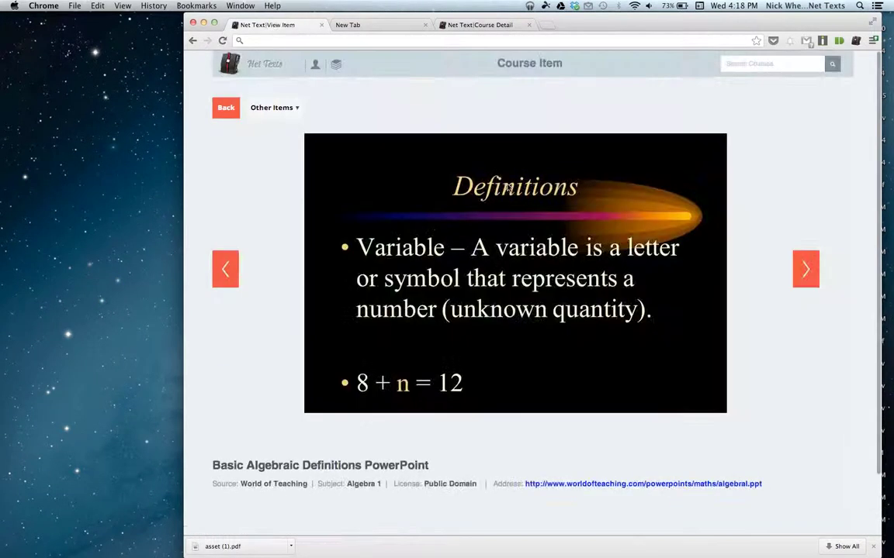
click(813, 262)
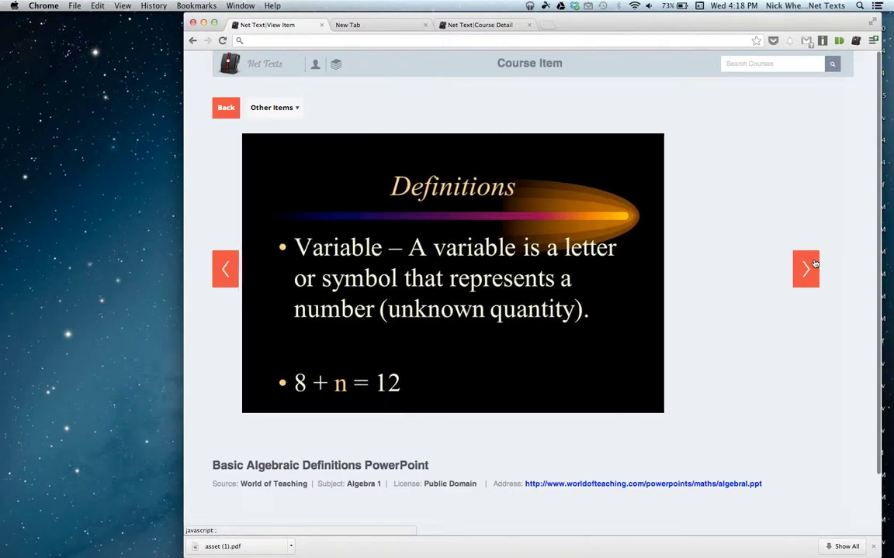
click(813, 264)
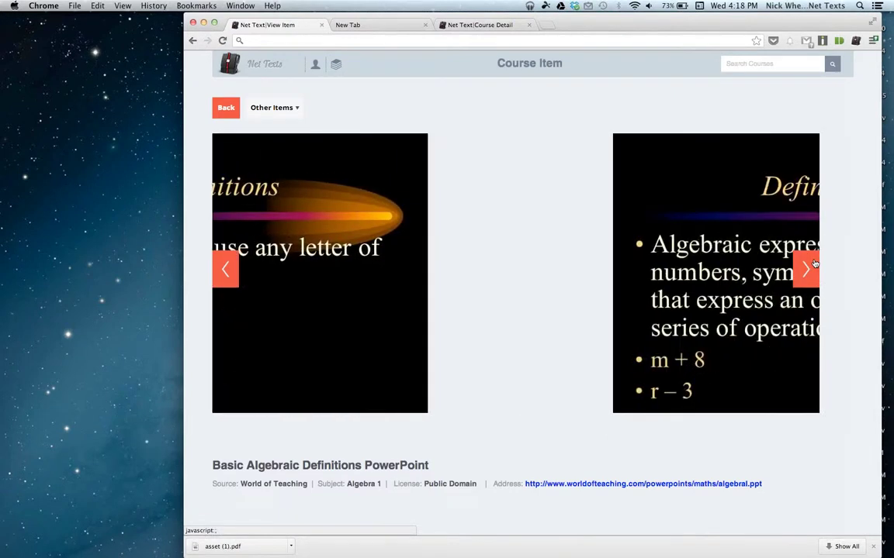
View Writing Expressions Interactive Assessment 1 from Other Items, then return to the unit list.
click(277, 110)
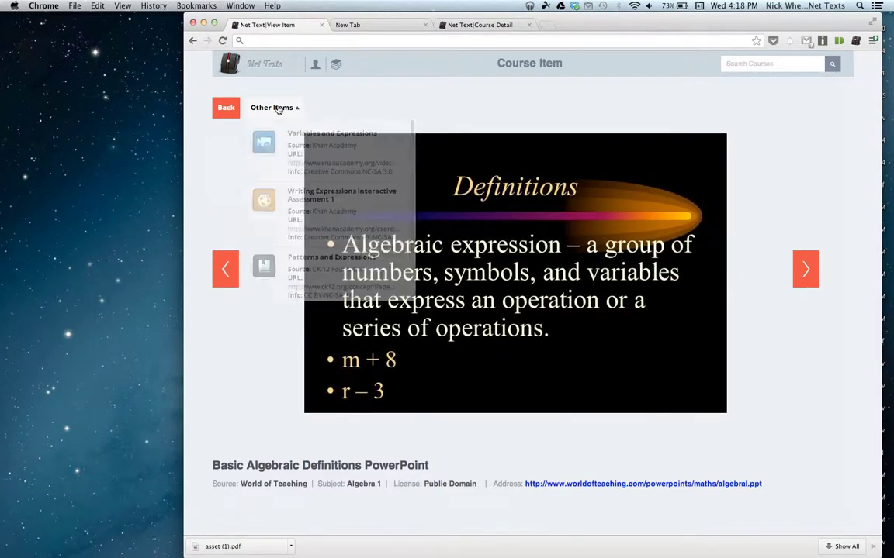
scroll(326, 229, down, 2)
scroll(326, 229, up, 2)
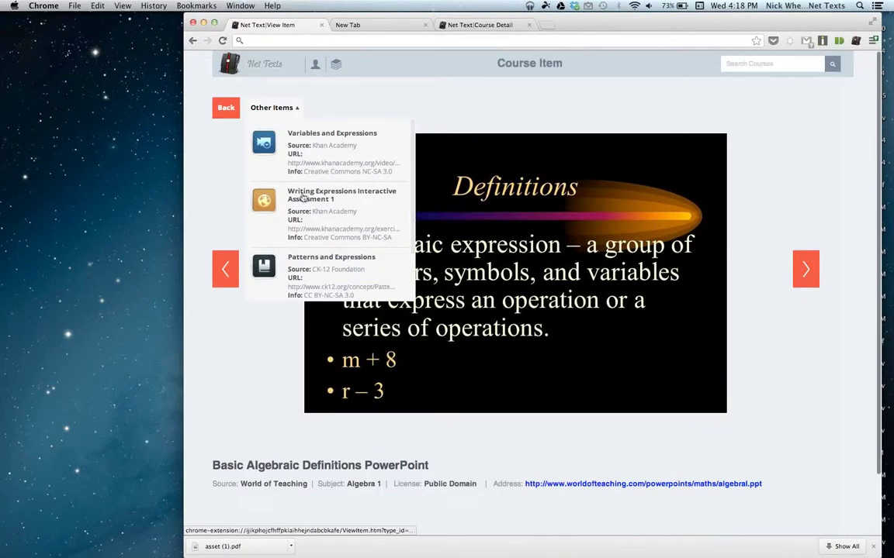
click(304, 196)
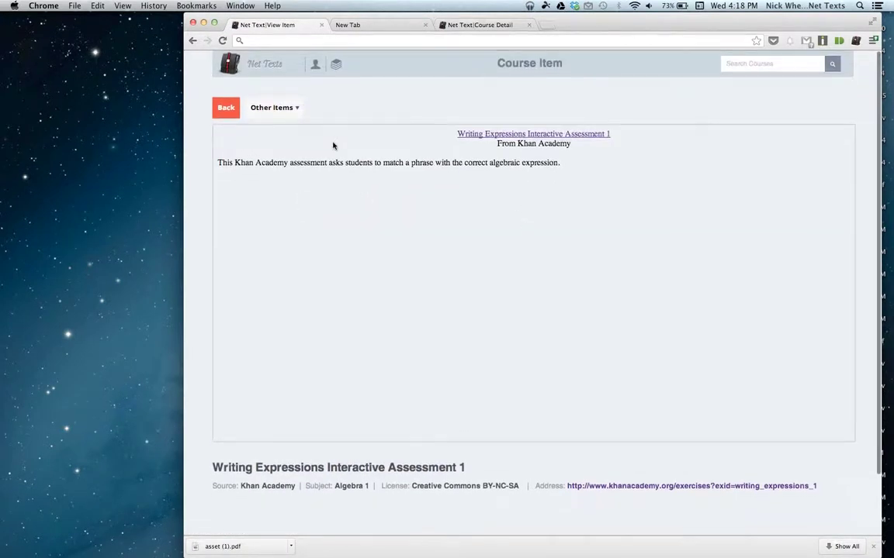
click(226, 108)
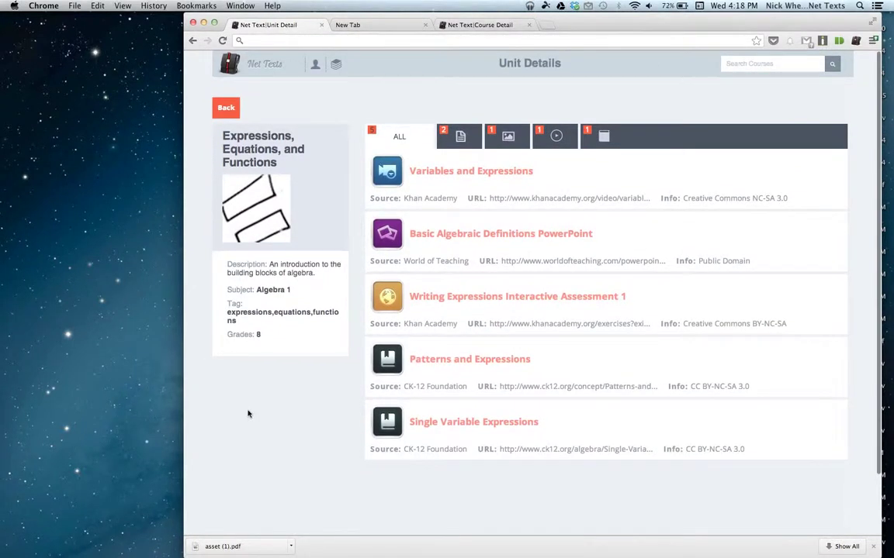
Search the web for 'chrome web store' in a new tab and open the store.
key(super+t)
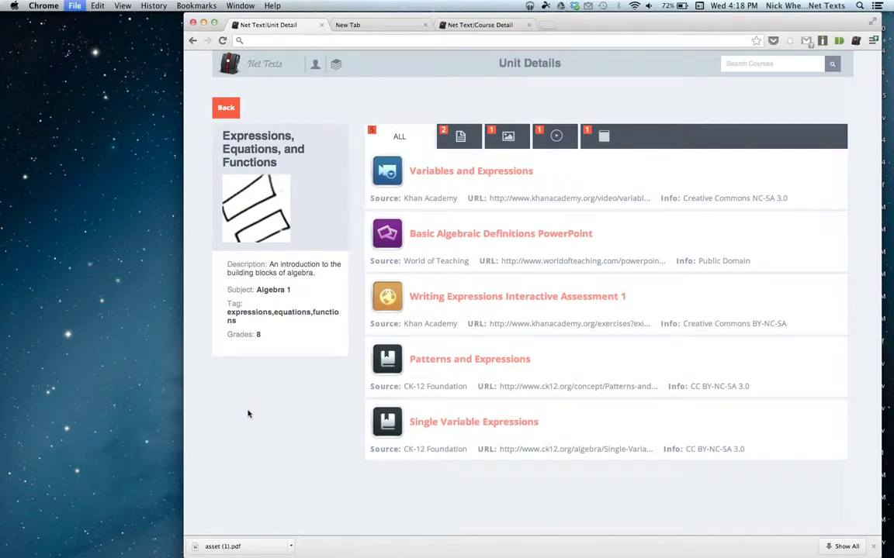
text(chrome web store)
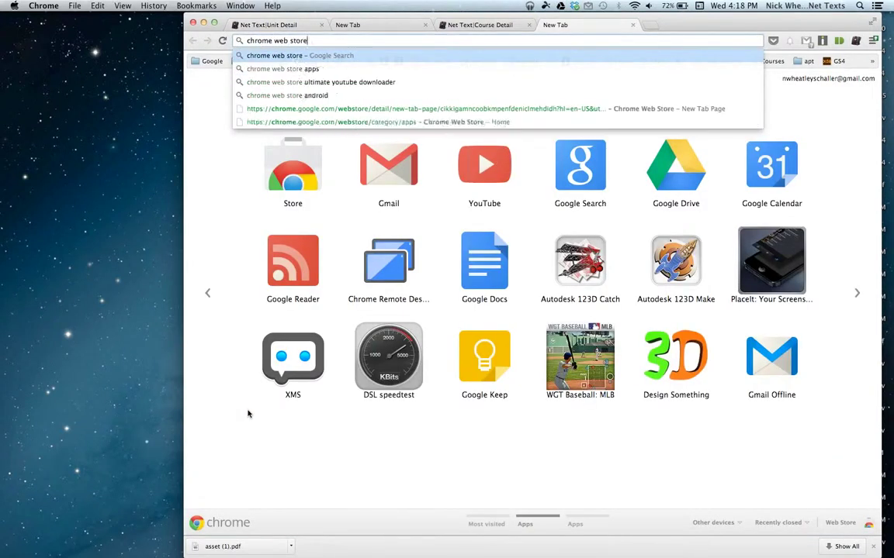
key(Return)
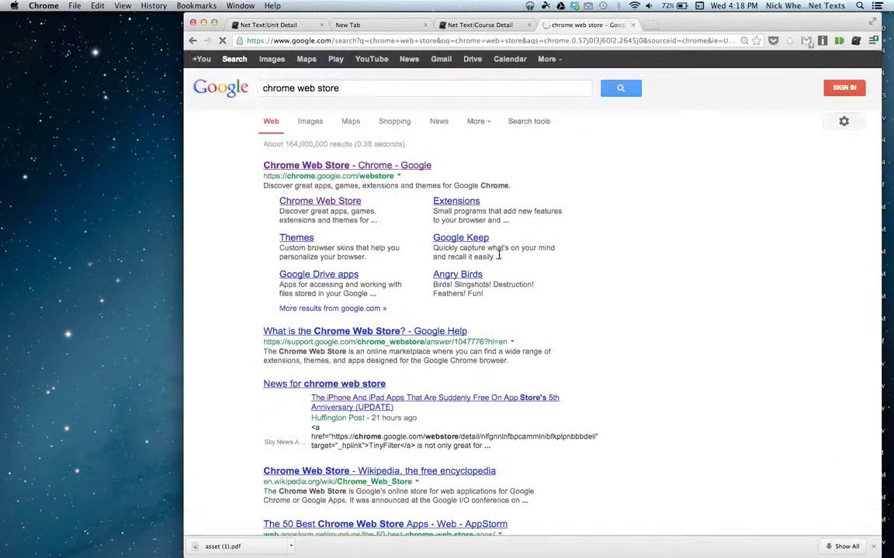
click(405, 166)
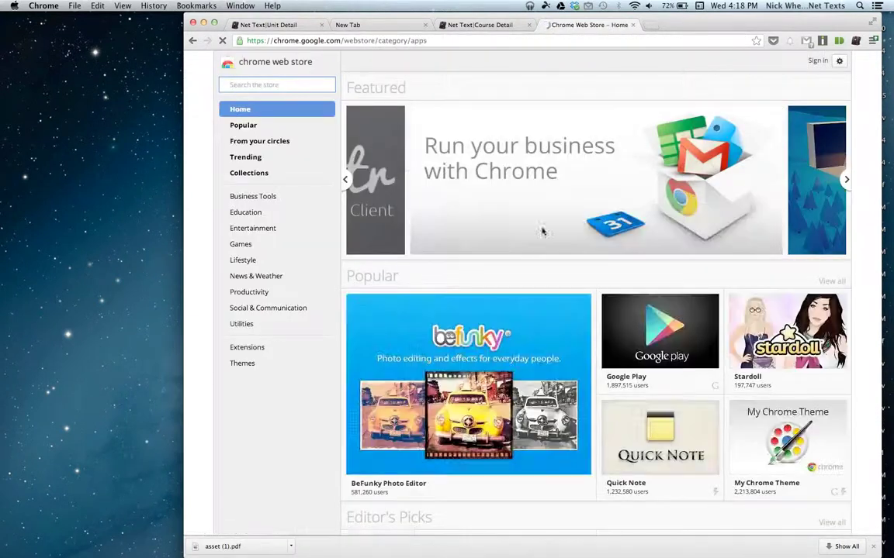
Browse the store's home page and open the Cloud Reader app details.
mouse_move(690, 146)
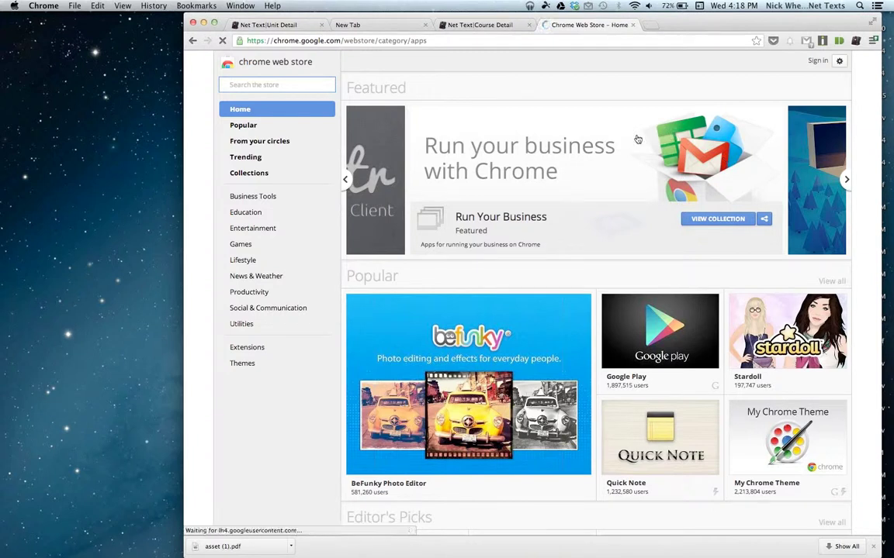
scroll(548, 408, down, 3)
scroll(547, 408, down, 4)
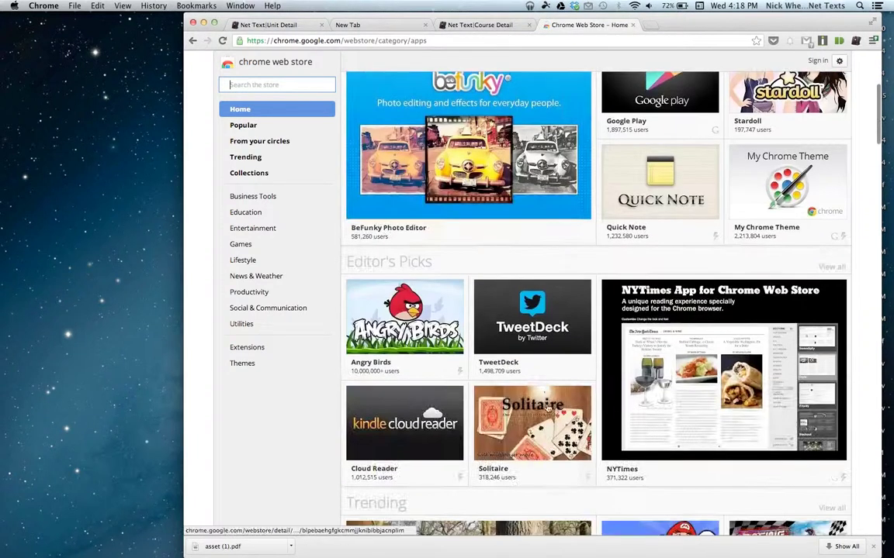
scroll(520, 162, down, 3)
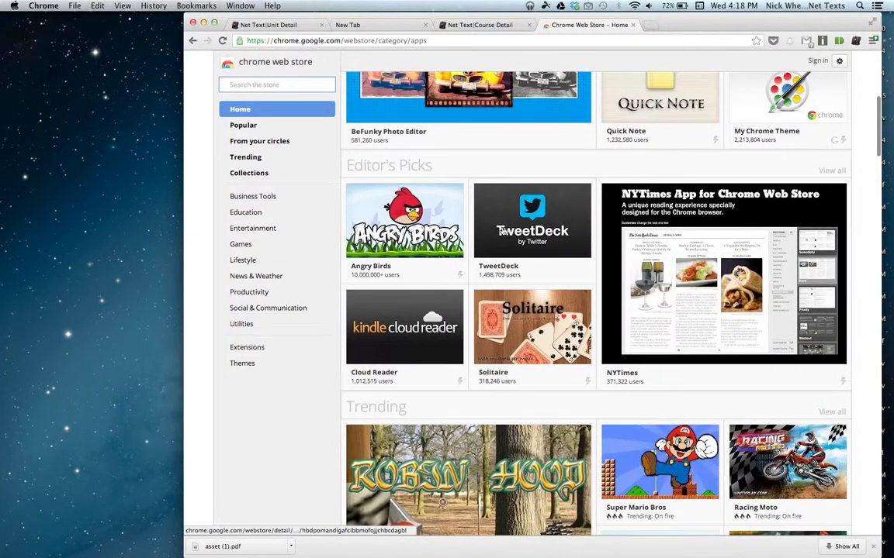
scroll(527, 163, up, 4)
click(402, 494)
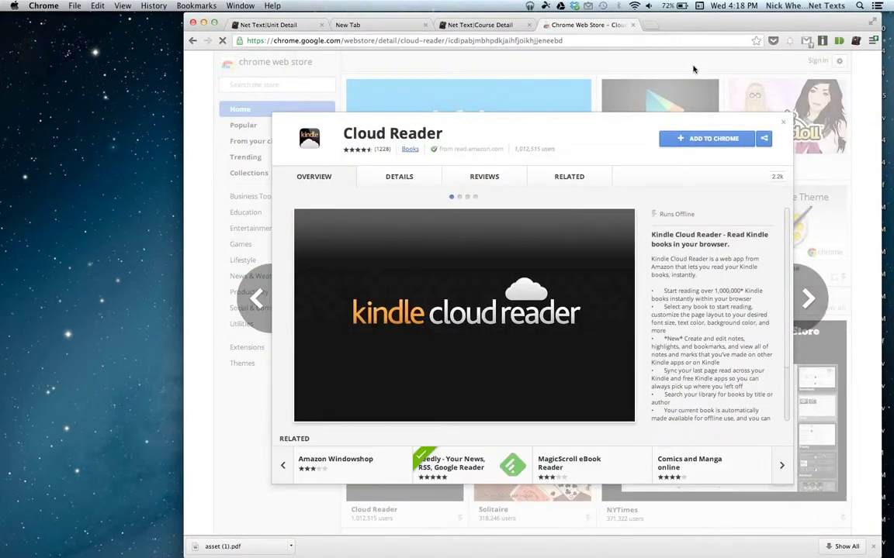
Add Kindle Cloud Reader to Chrome, signing in with the Google account's e-mail and saved password.
mouse_move(678, 216)
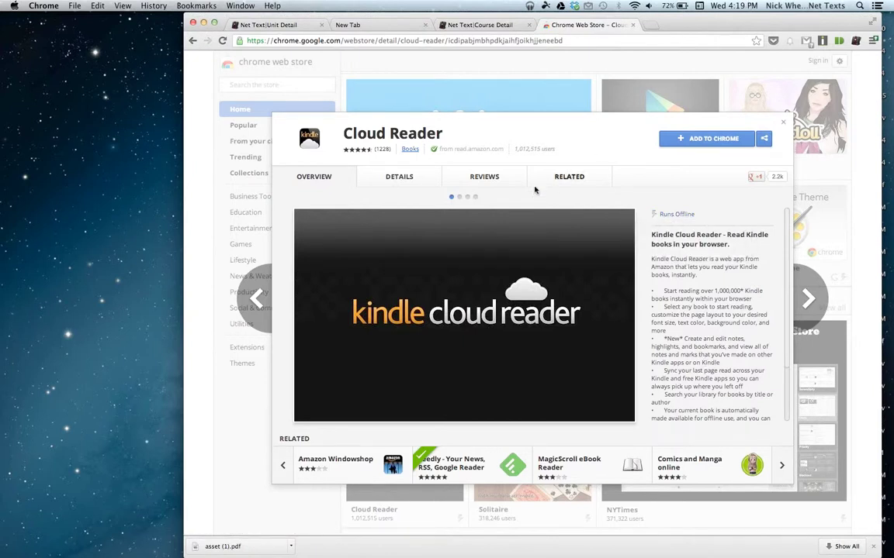
click(689, 140)
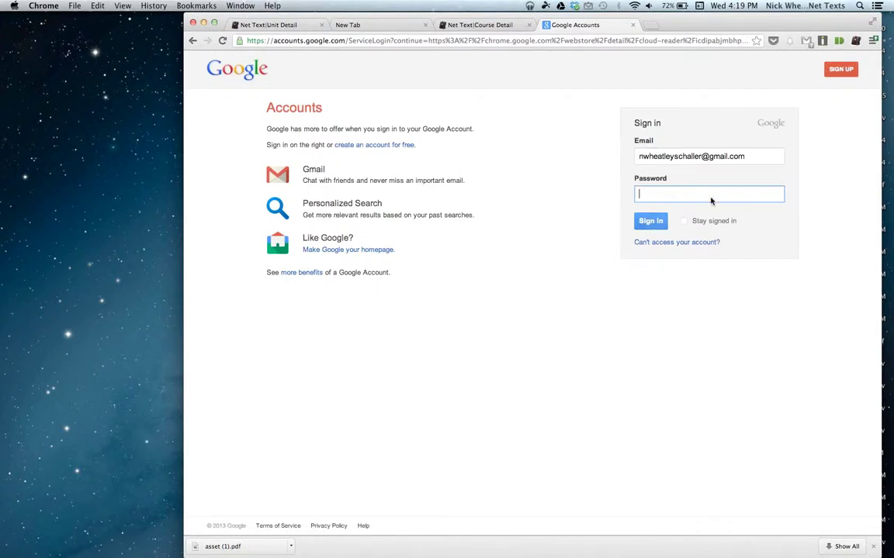
triple_click(682, 157)
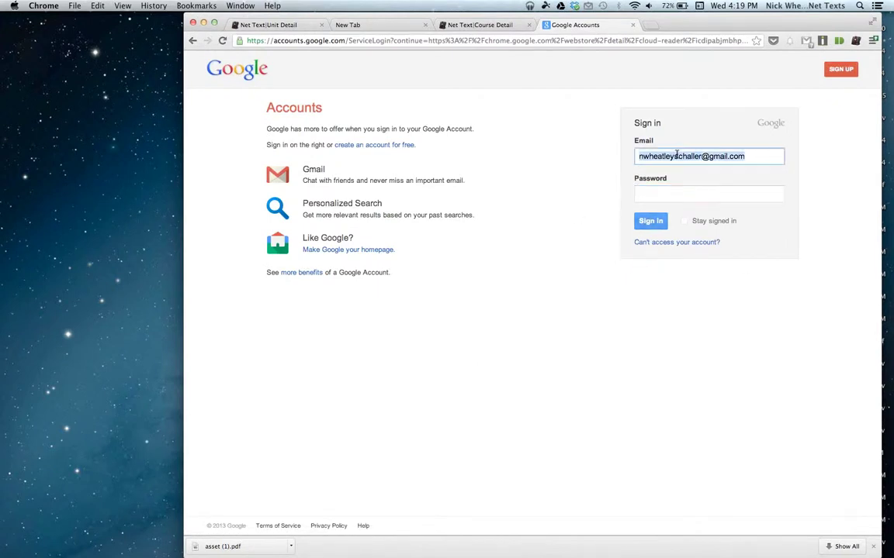
key(Down)
key(Return)
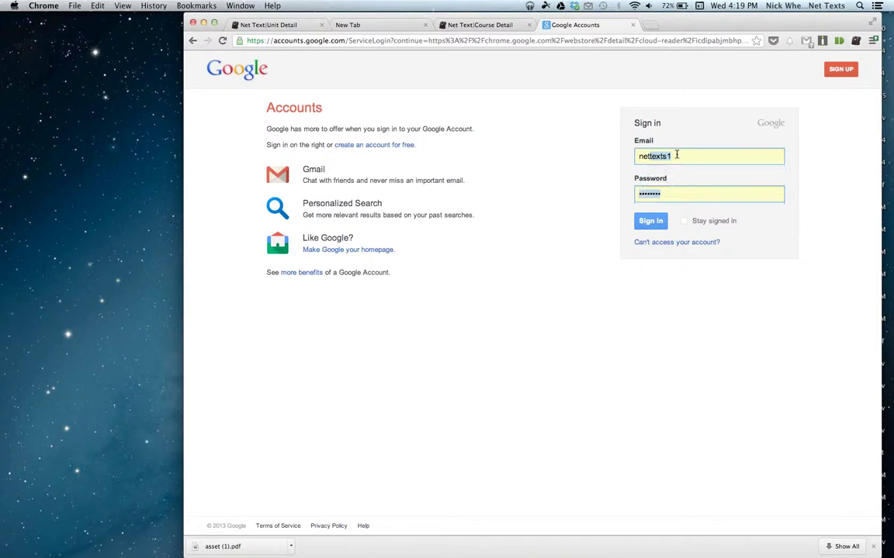
key(Return)
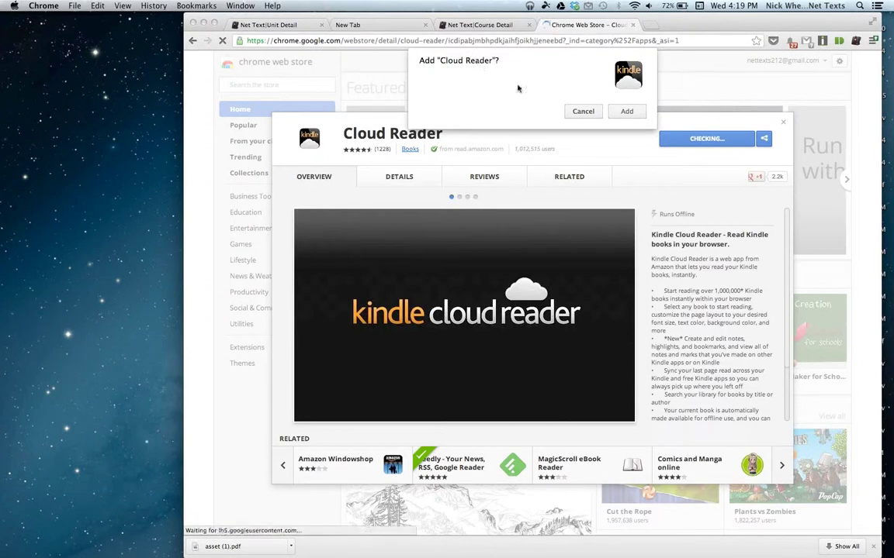
click(627, 111)
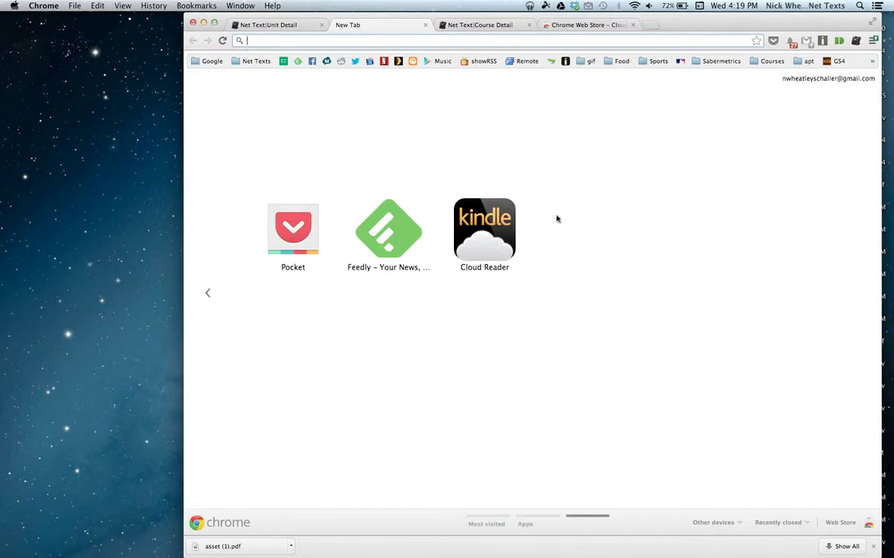
Find Cloud Reader on the new-tab Apps pages, then return to its store listing and close it.
click(654, 25)
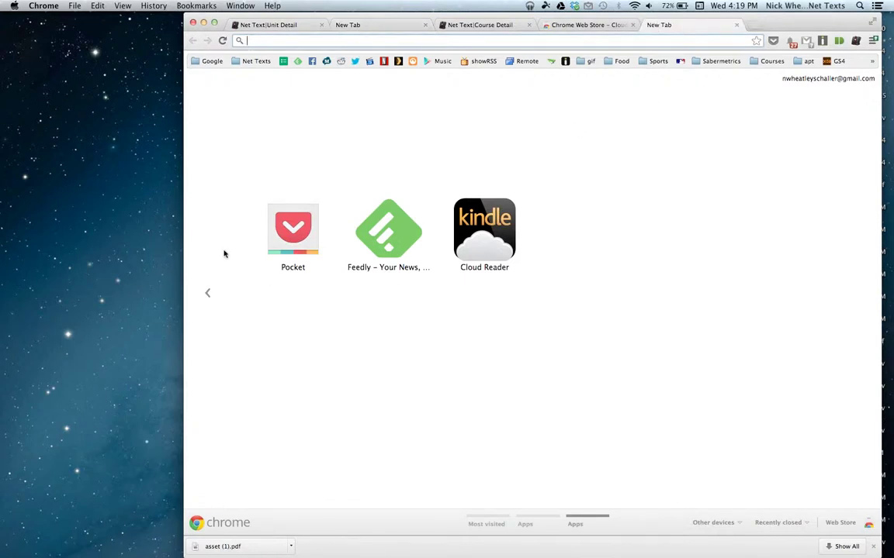
click(207, 267)
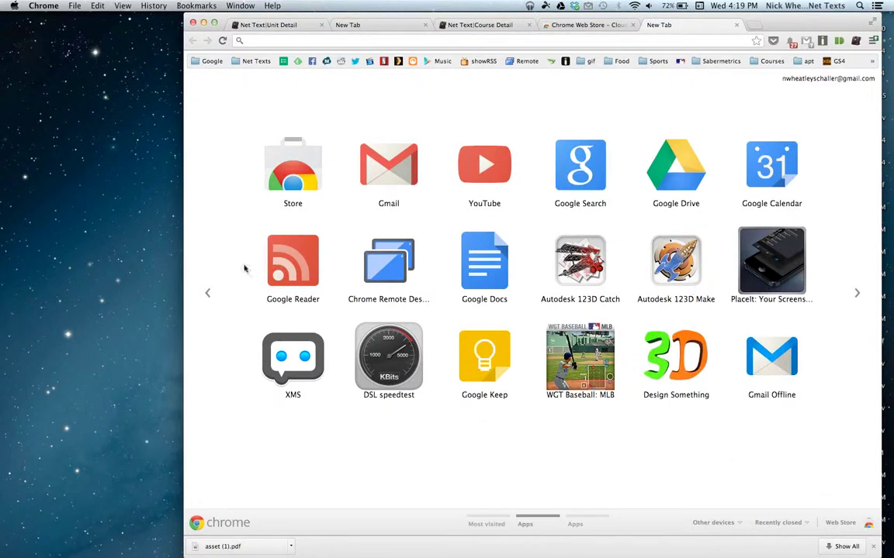
click(870, 269)
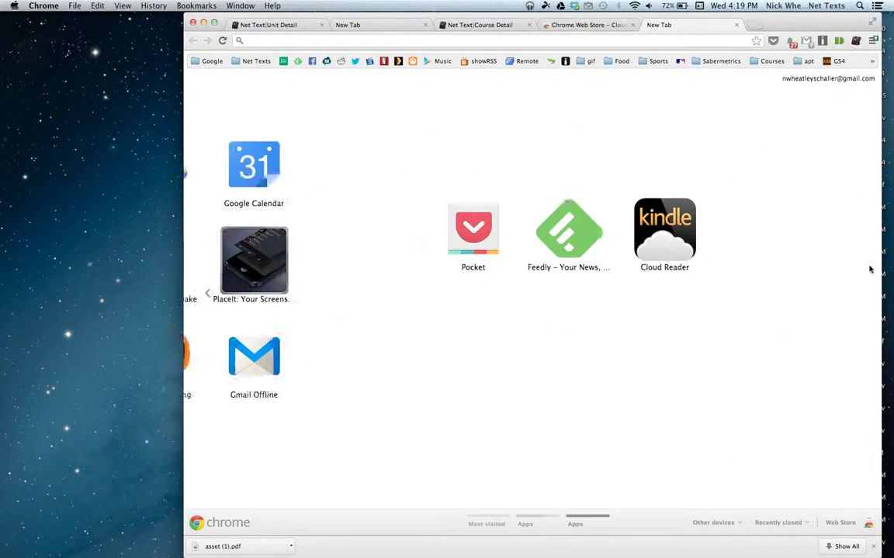
click(207, 284)
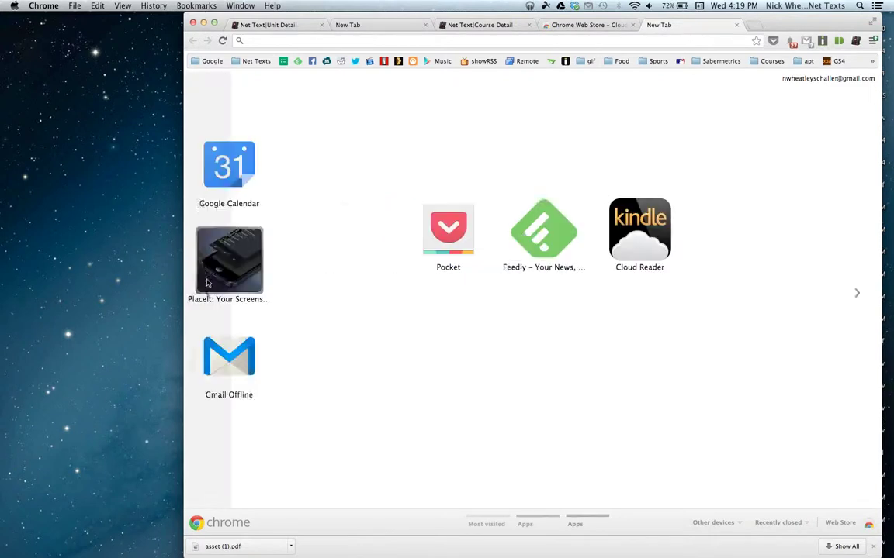
click(735, 26)
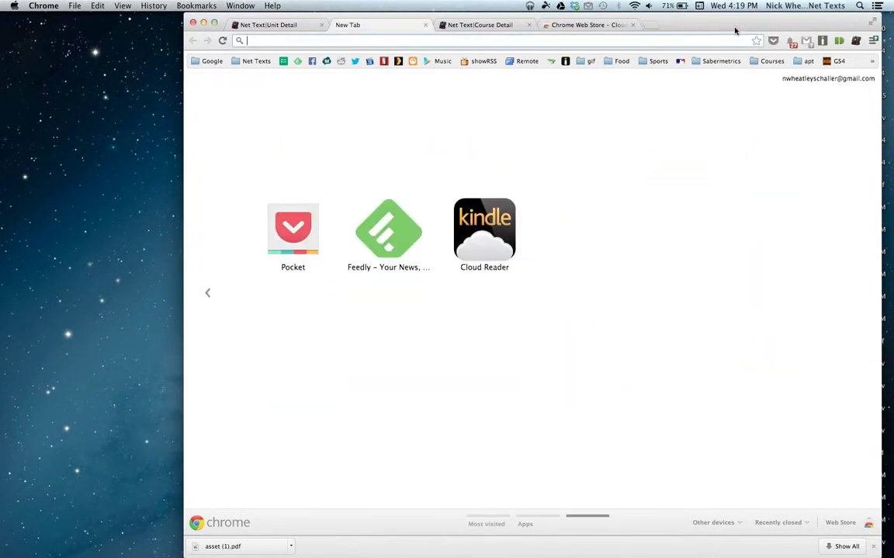
click(602, 25)
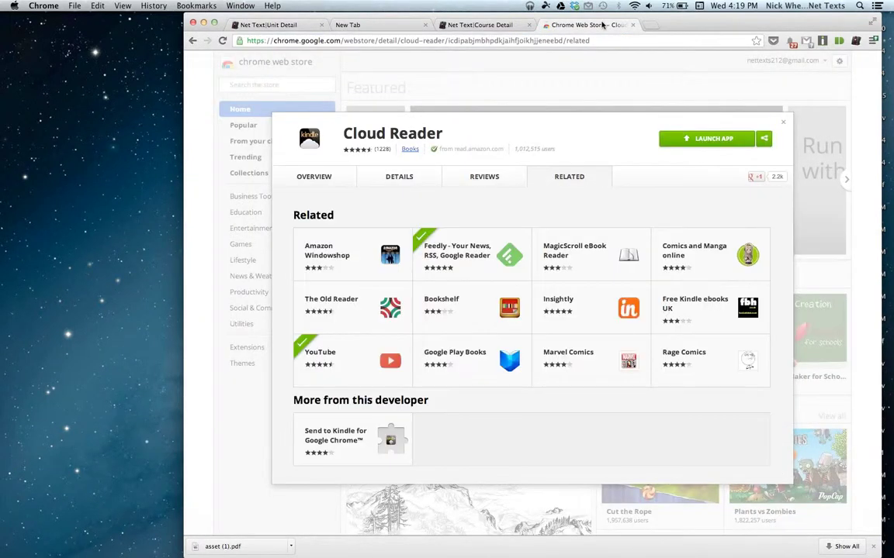
click(783, 122)
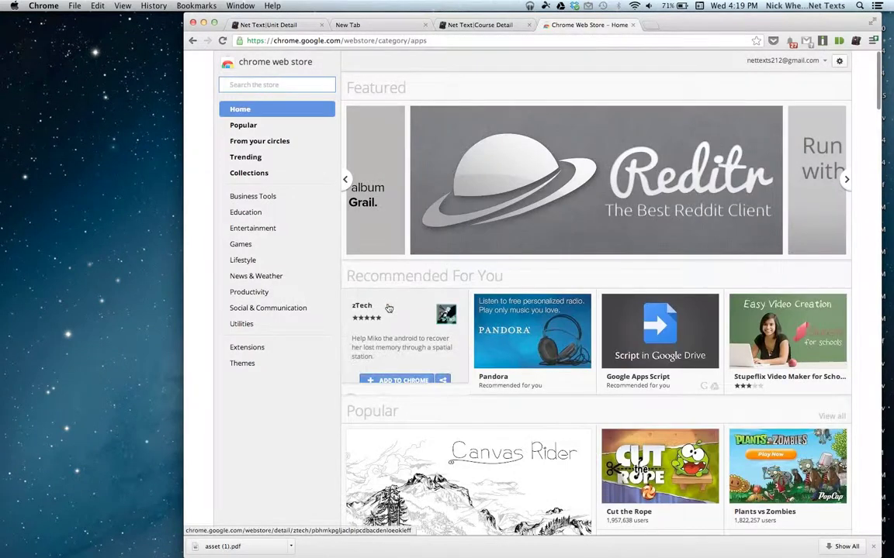
Browse the Chrome Web Store's Education apps category, then close the Web Store tab.
scroll(388, 310, down, 2)
scroll(304, 436, down, 4)
scroll(303, 436, up, 6)
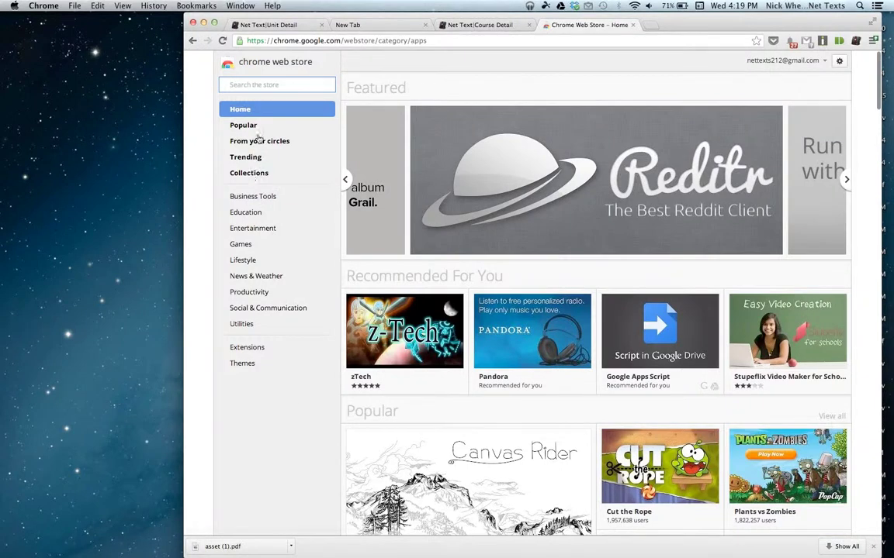
click(251, 217)
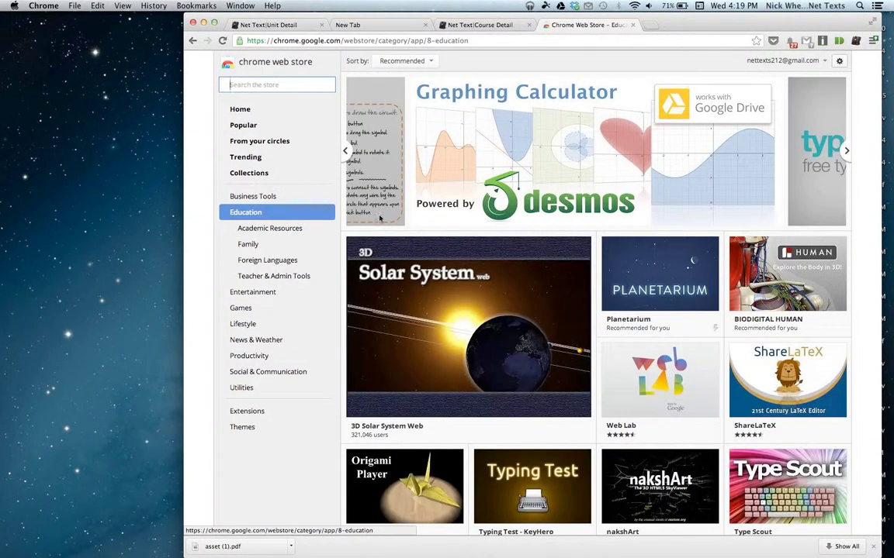
mouse_move(532, 259)
scroll(531, 259, down, 5)
scroll(531, 258, up, 4)
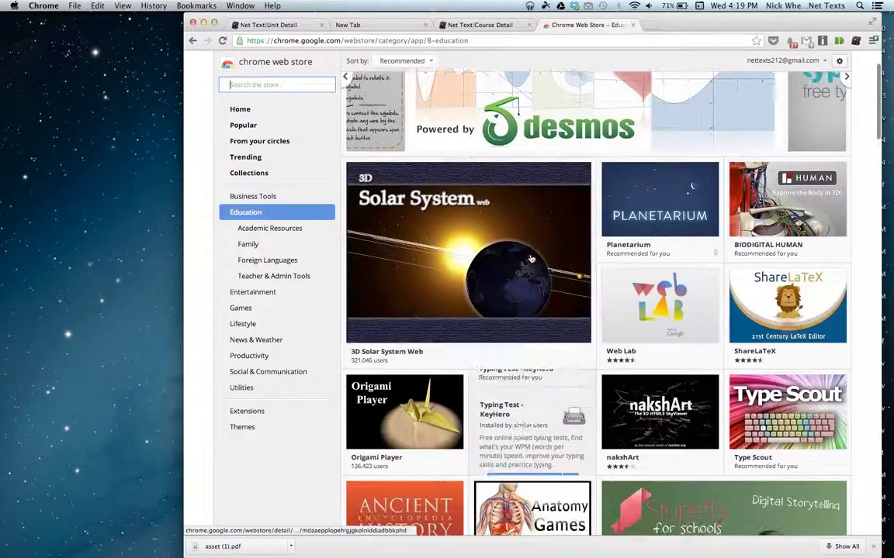
scroll(531, 259, up, 1)
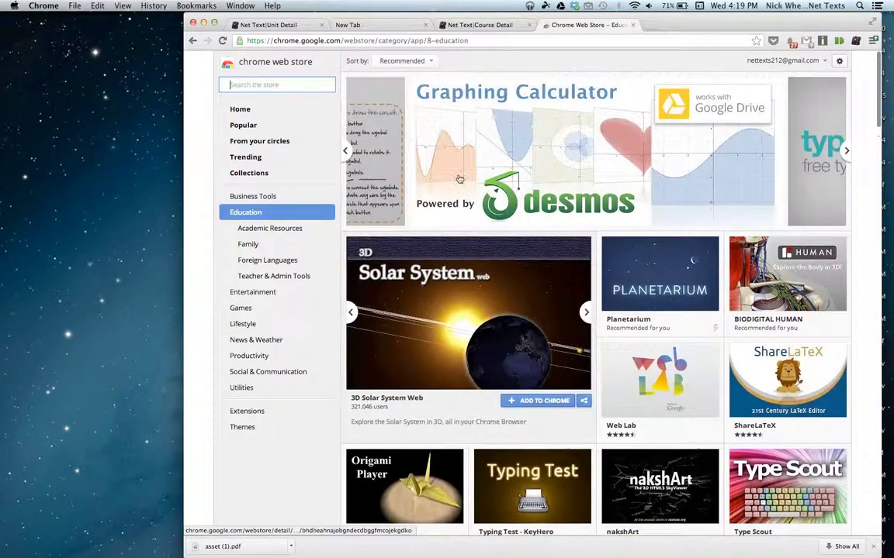
click(632, 26)
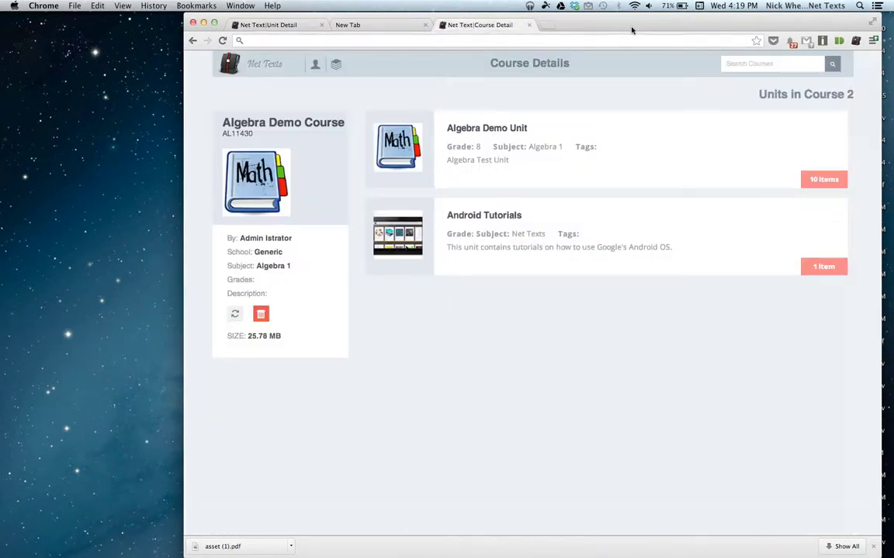
Refresh the Algebra Demo Course in Net Texts.
scroll(629, 197, down, 2)
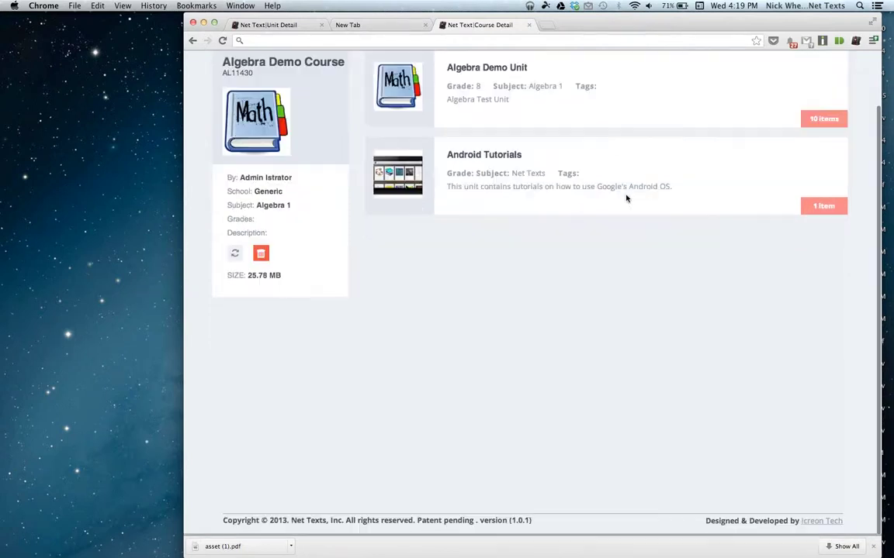
scroll(626, 197, up, 2)
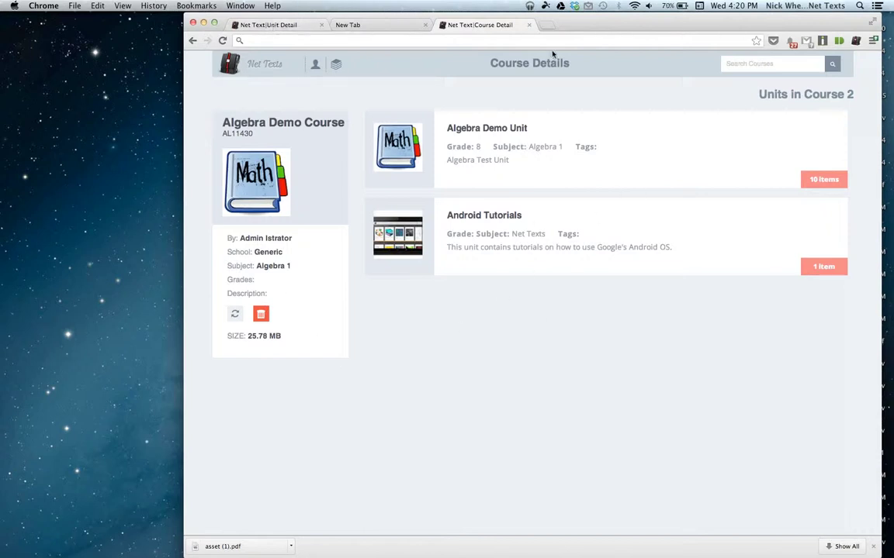
click(235, 315)
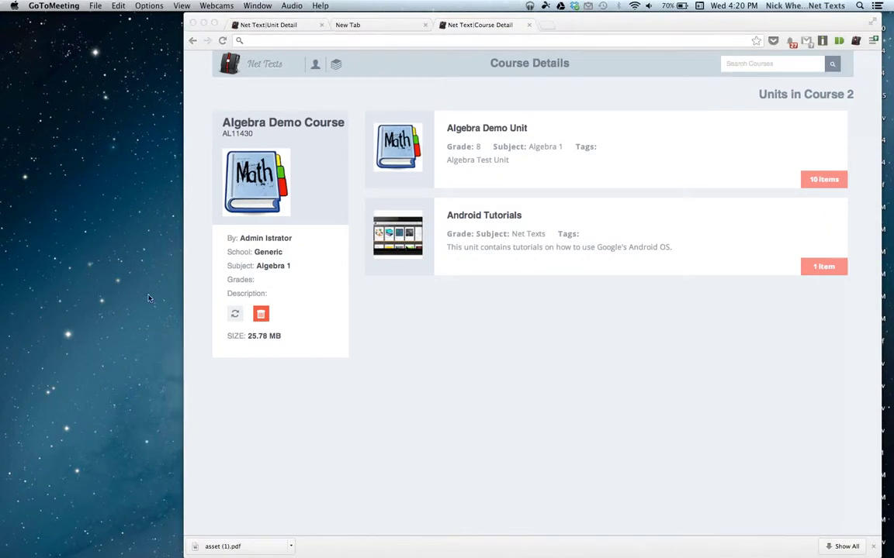
Close the empty New Tab and Course Detail tabs and go back to the Algebra I details.
click(392, 30)
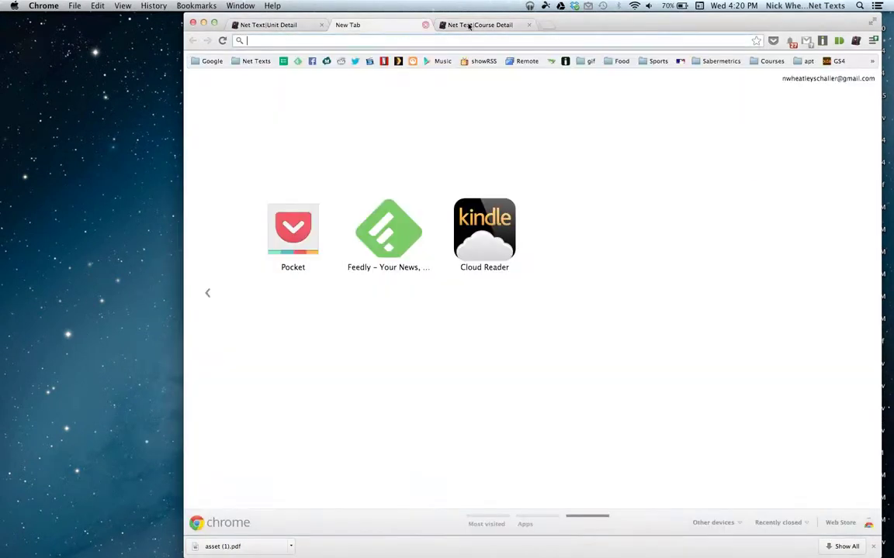
click(425, 25)
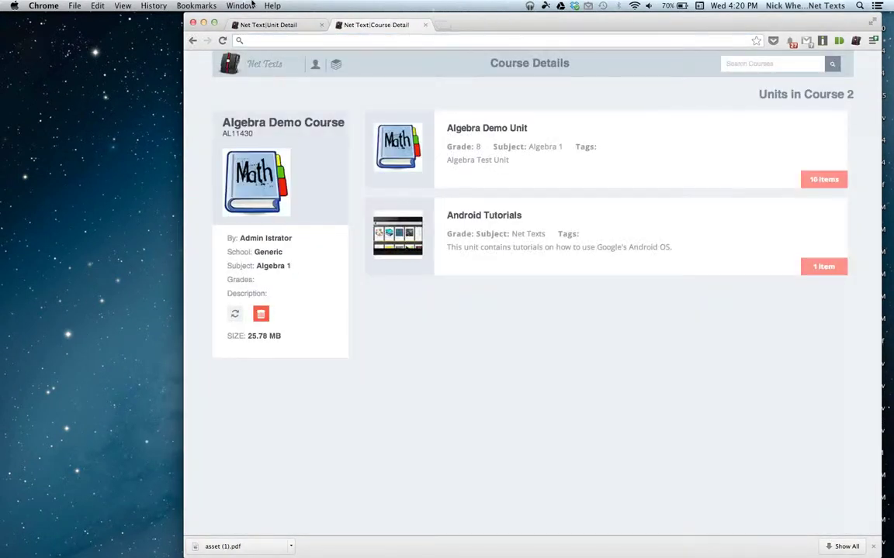
scroll(513, 360, down, 3)
scroll(512, 361, up, 3)
click(424, 25)
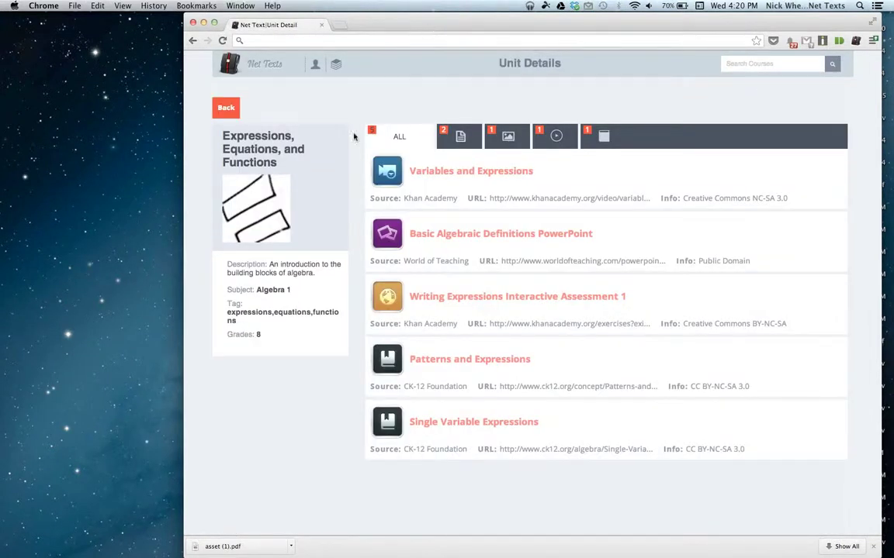
click(229, 109)
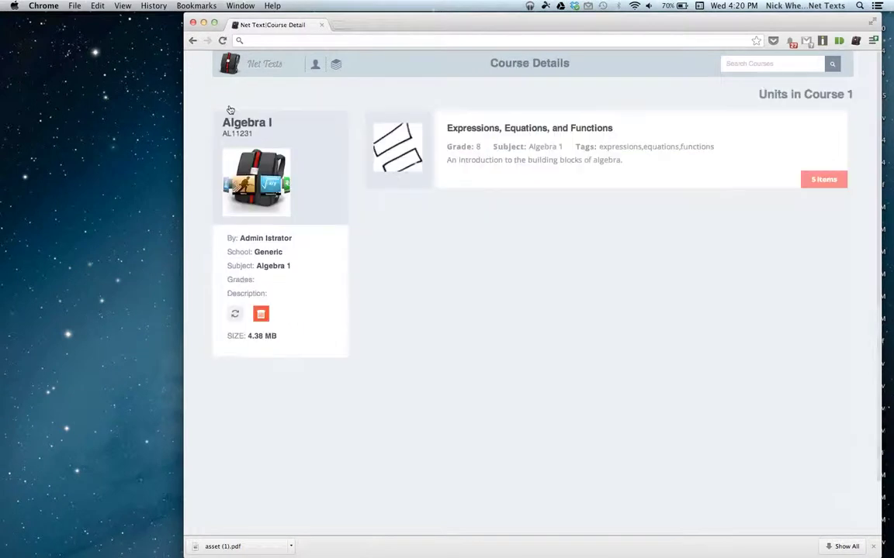
scroll(432, 433, down, 2)
scroll(432, 433, up, 2)
scroll(432, 433, down, 2)
scroll(432, 433, up, 2)
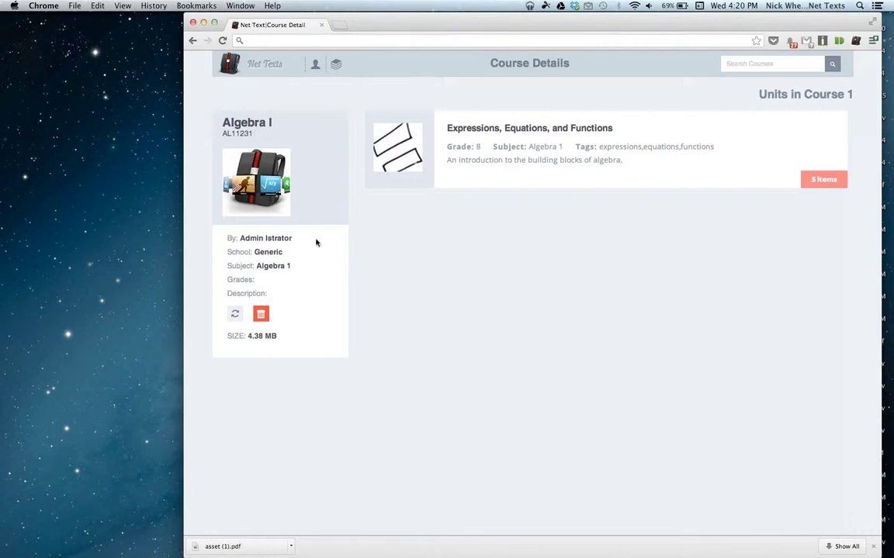
key(super+t)
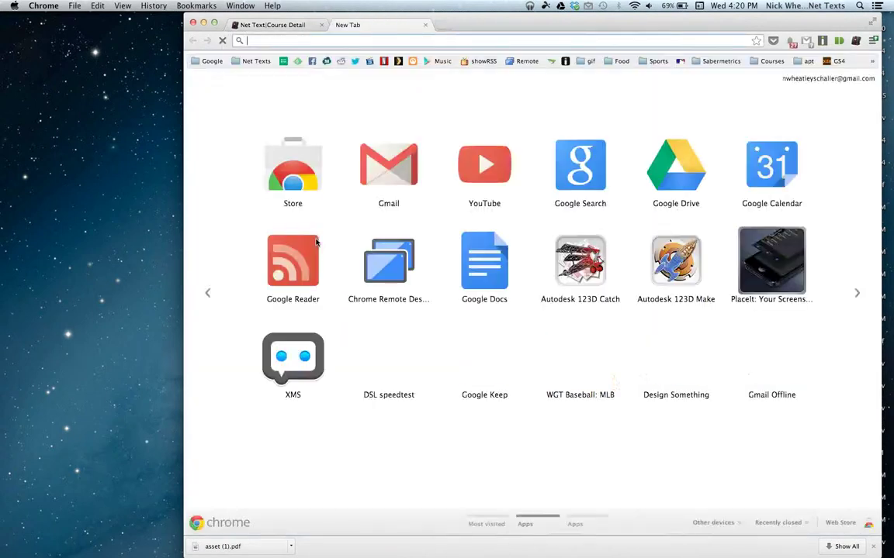
Load net-texts.com, open its App Store badge link in a new tab, then close the iTunes tab.
text(net-texts.com)
key(Return)
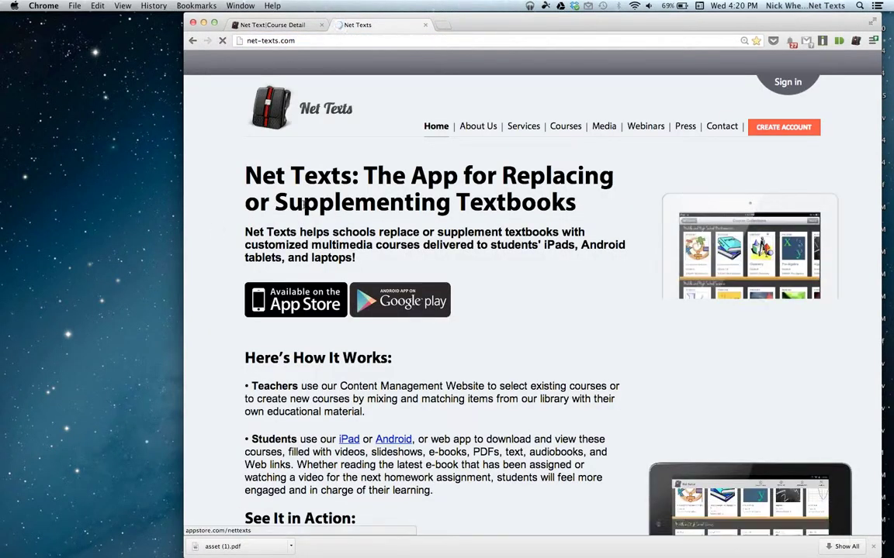
scroll(279, 248, down, 3)
right_click(279, 247)
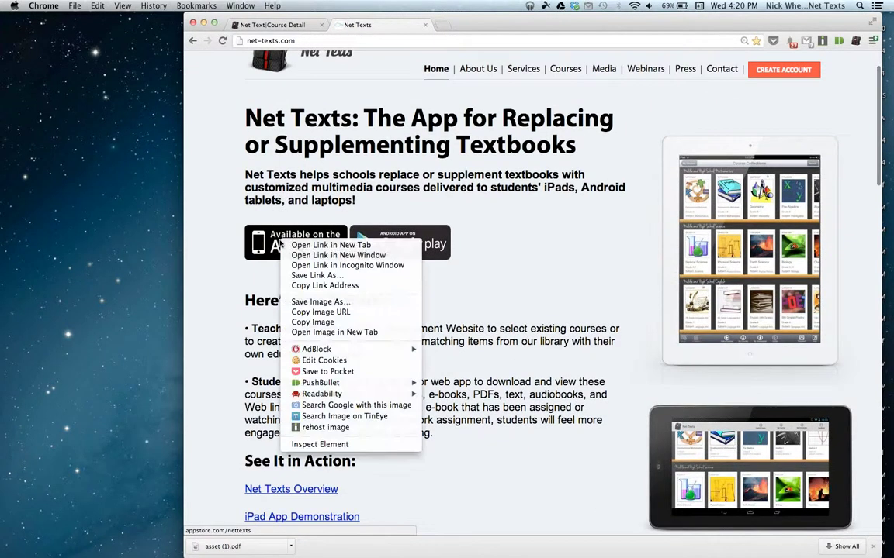
click(297, 231)
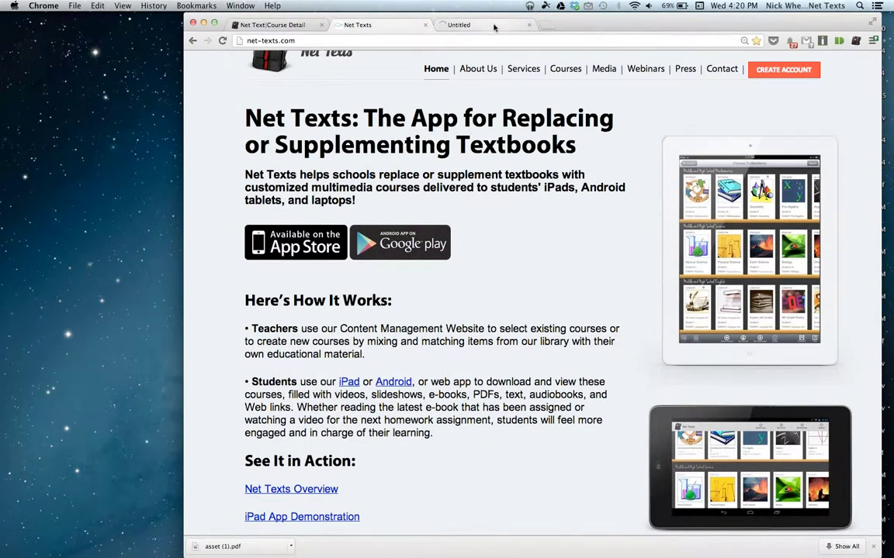
click(500, 26)
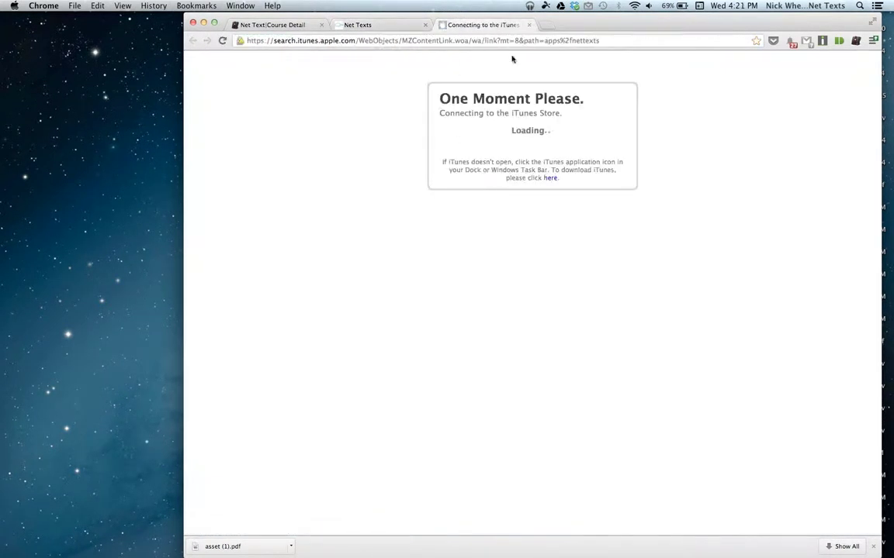
click(529, 25)
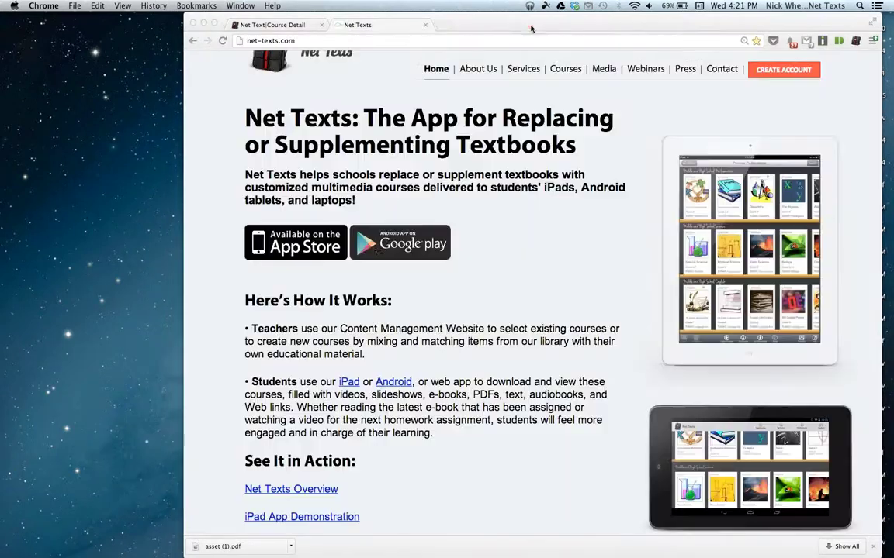
Open the Google Play badge link in a new tab and switch to the desktop showing it.
right_click(361, 237)
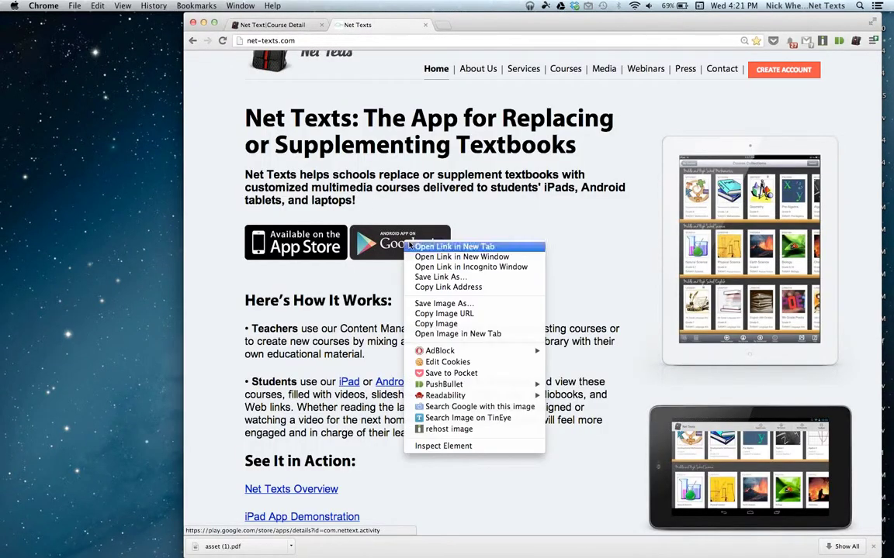
click(417, 245)
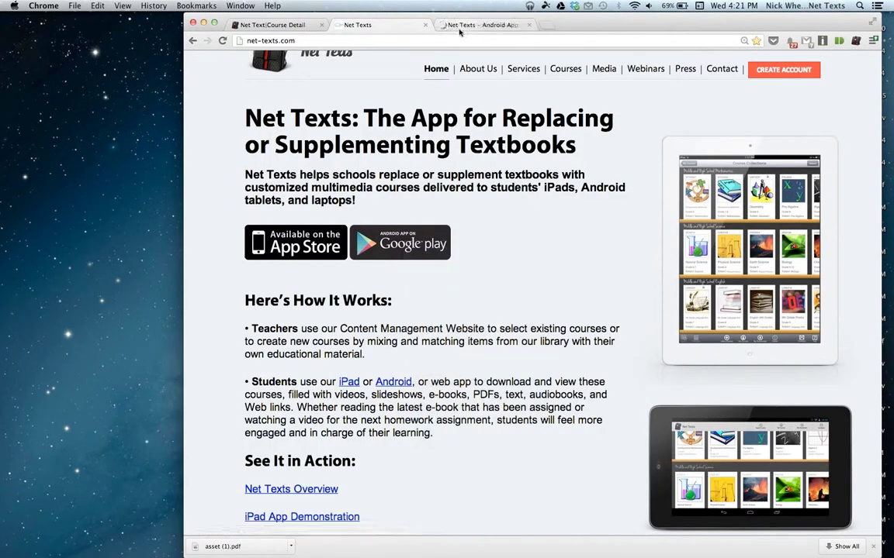
key(ctrl+Left)
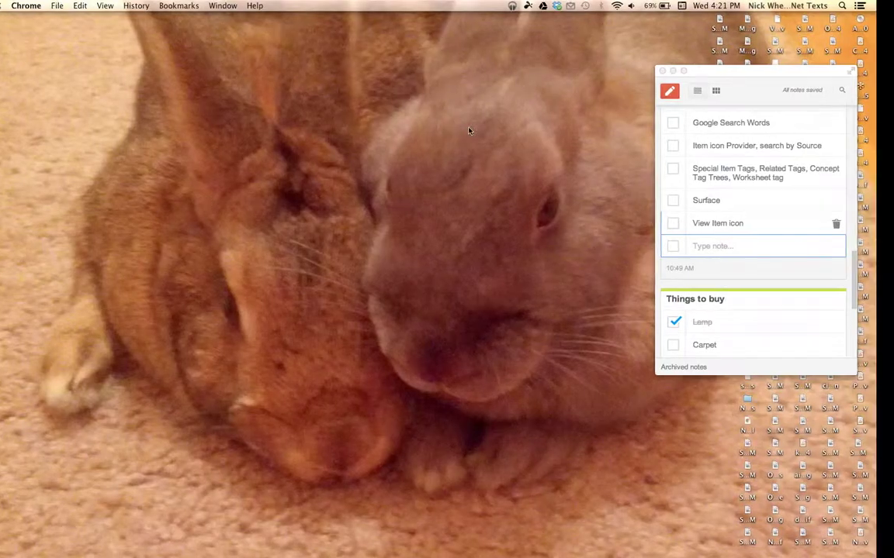
key(ctrl+Up)
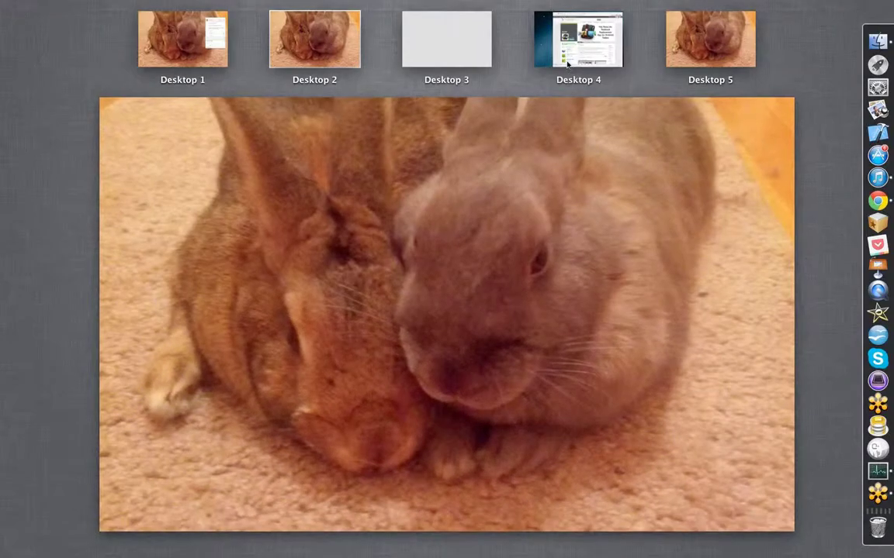
click(567, 66)
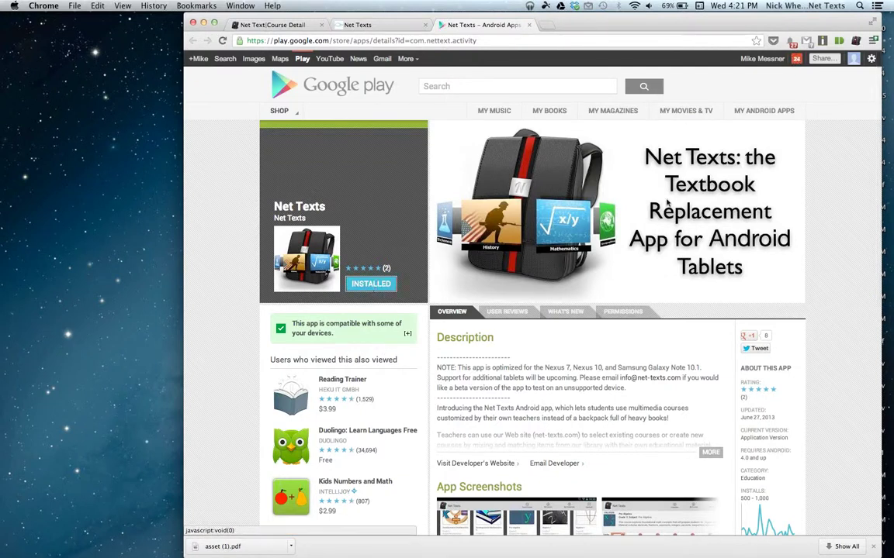
scroll(666, 201, down, 2)
scroll(667, 201, up, 2)
scroll(666, 201, down, 5)
scroll(666, 201, up, 5)
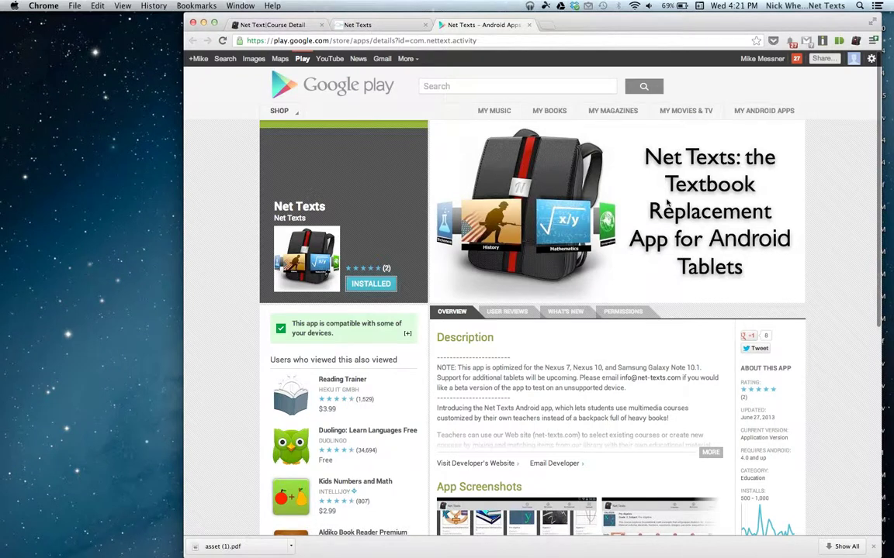
scroll(667, 201, down, 3)
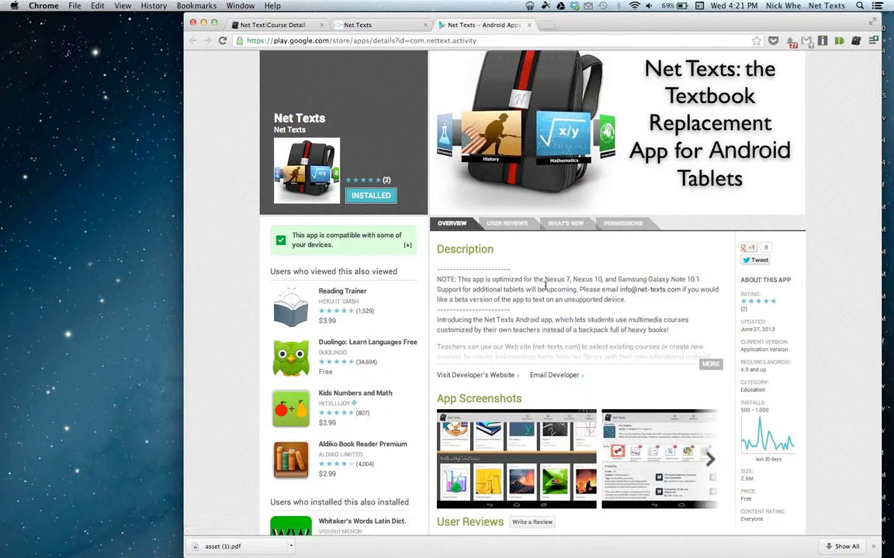
scroll(545, 290, up, 3)
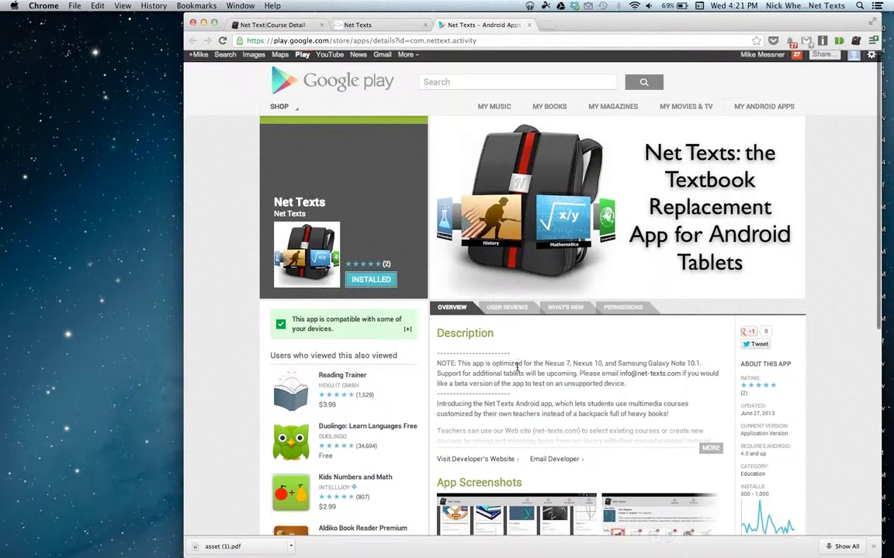